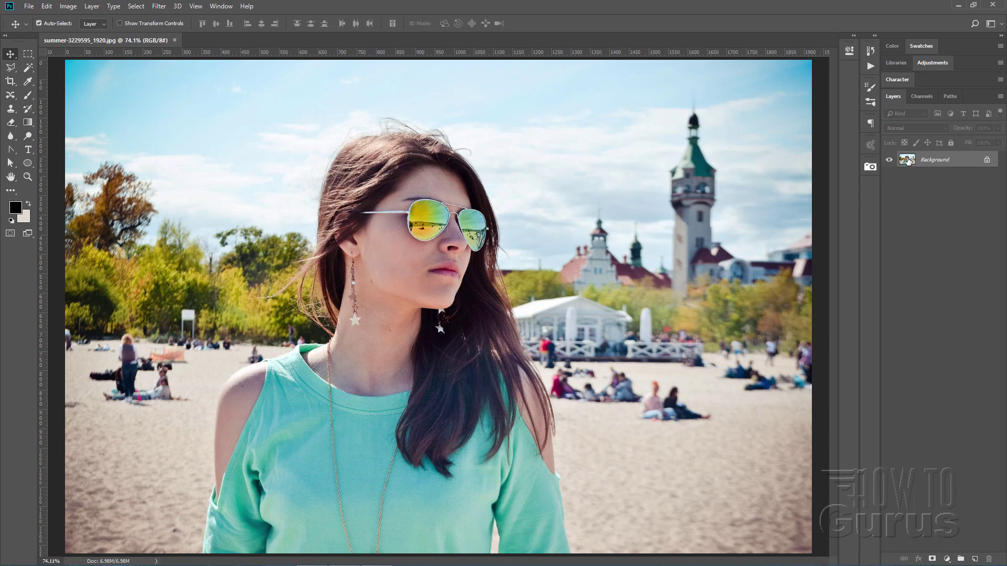
Duplicate the Background layer and hide the original
left_click_drag(907, 160, 971, 558)
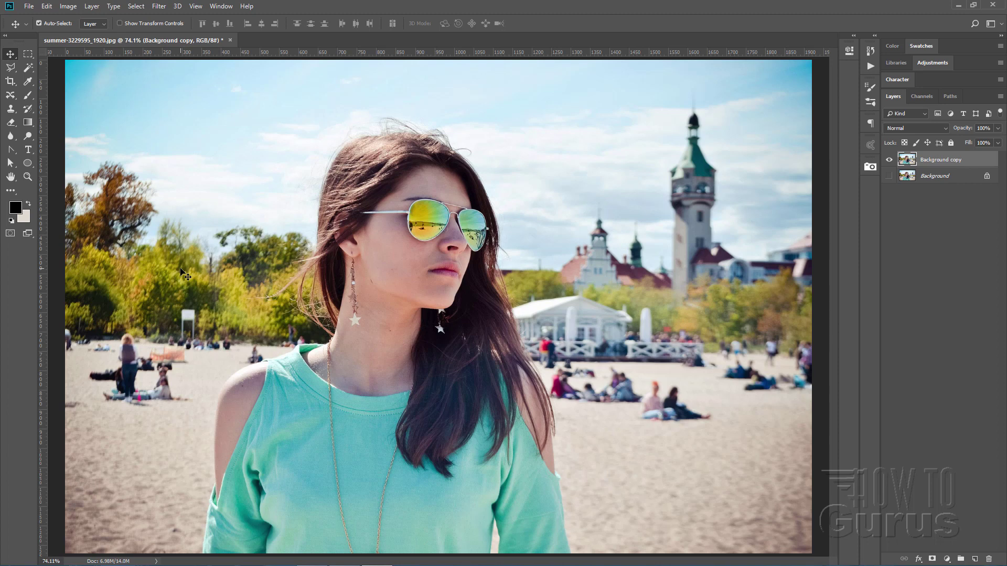
Lasso the seated people beside the standing woman on the left side of the beach
left_click(24, 177)
left_click(111, 396)
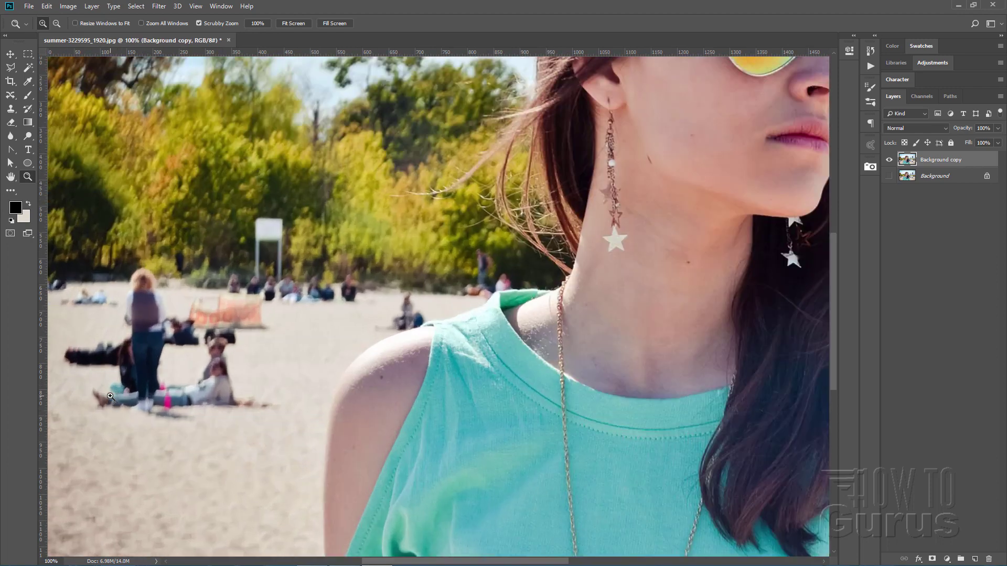
left_click(110, 397)
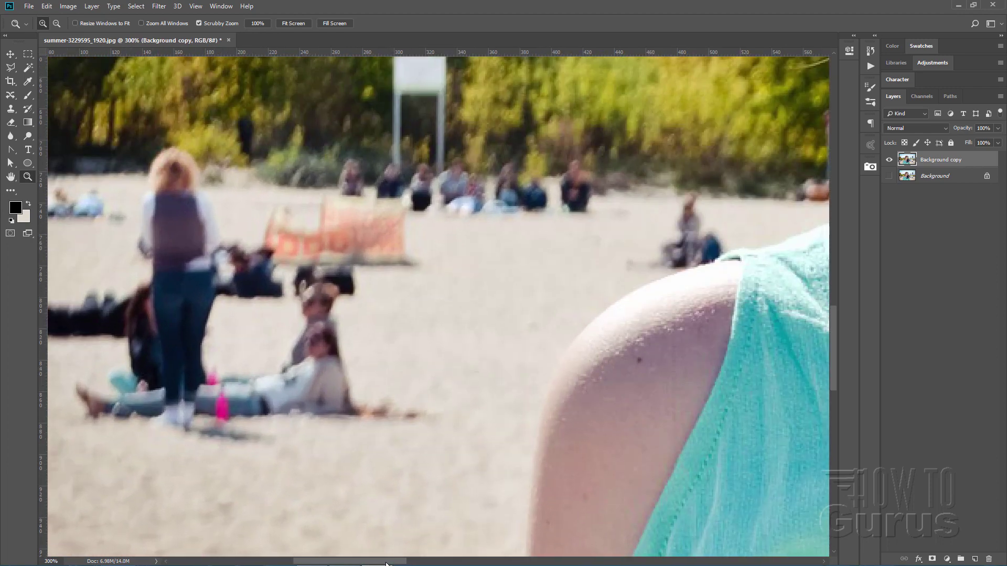
left_click_drag(387, 564, 369, 563)
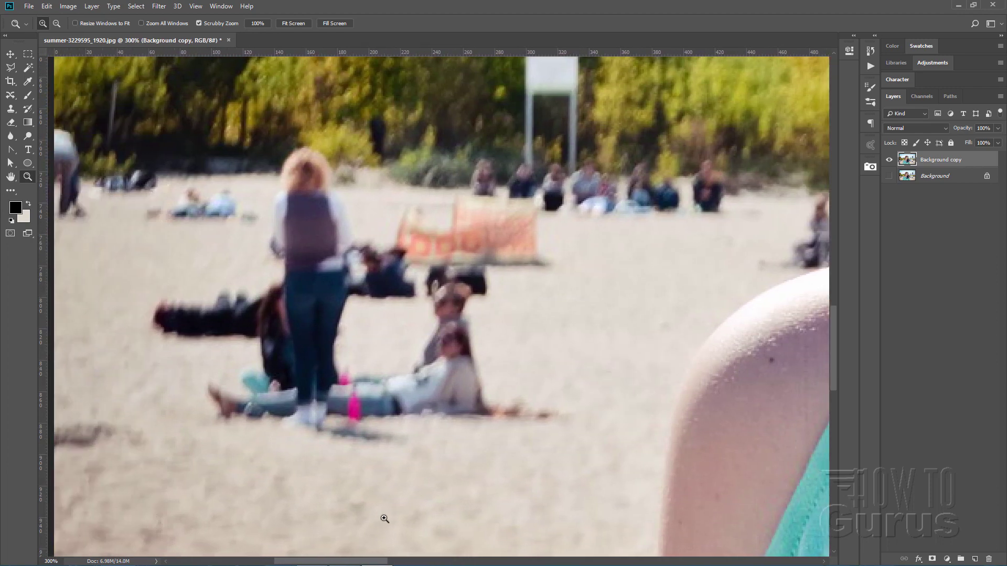
left_click(390, 415, "alt")
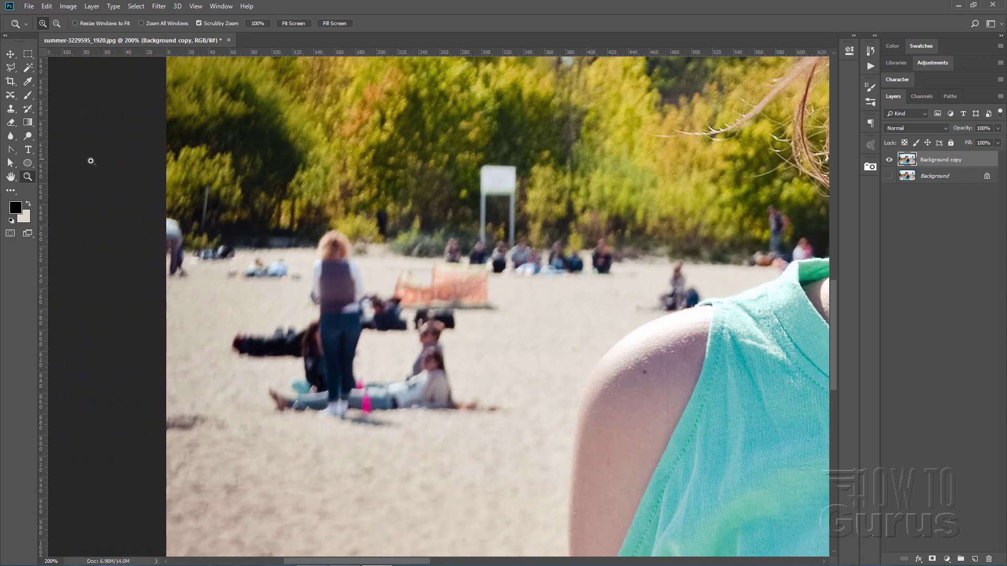
left_click(10, 68)
left_click(55, 69)
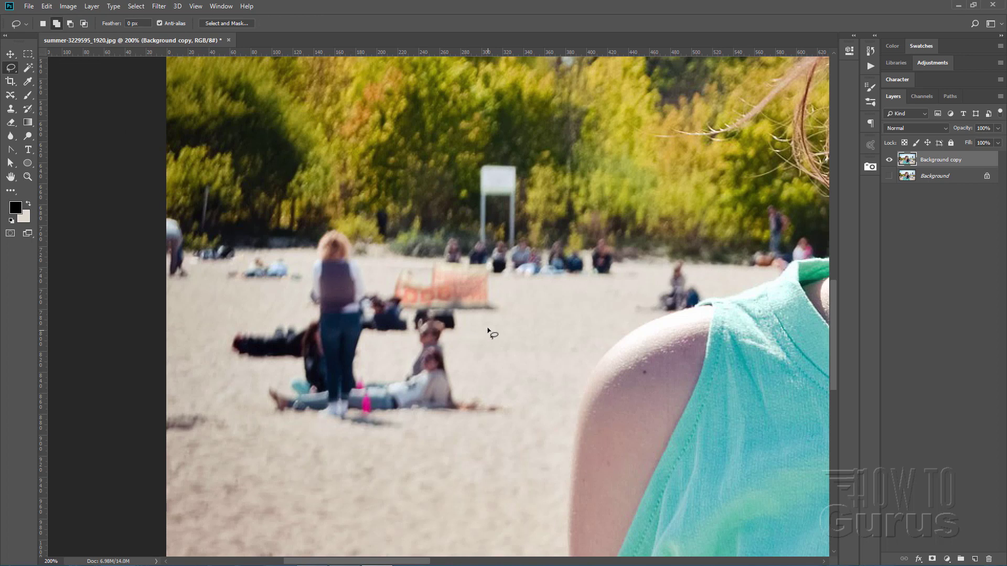
mouse_move(488, 329)
left_mouse_down()
mouse_move(466, 312)
mouse_move(427, 309)
mouse_move(391, 325)
mouse_move(367, 364)
mouse_move(365, 396)
mouse_move(390, 429)
mouse_move(513, 416)
mouse_move(531, 387)
mouse_move(481, 319)
left_mouse_up()
Fill the selected area with Content-Aware contents in Normal mode at 100% opacity, and deselect it
left_click(48, 7)
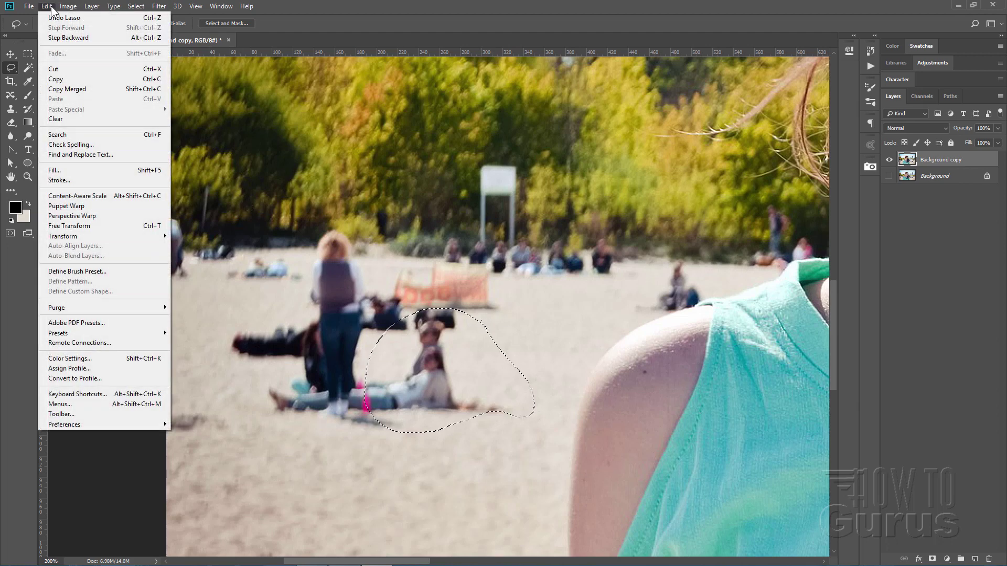
left_click(54, 170)
left_click_drag(448, 144, 464, 149)
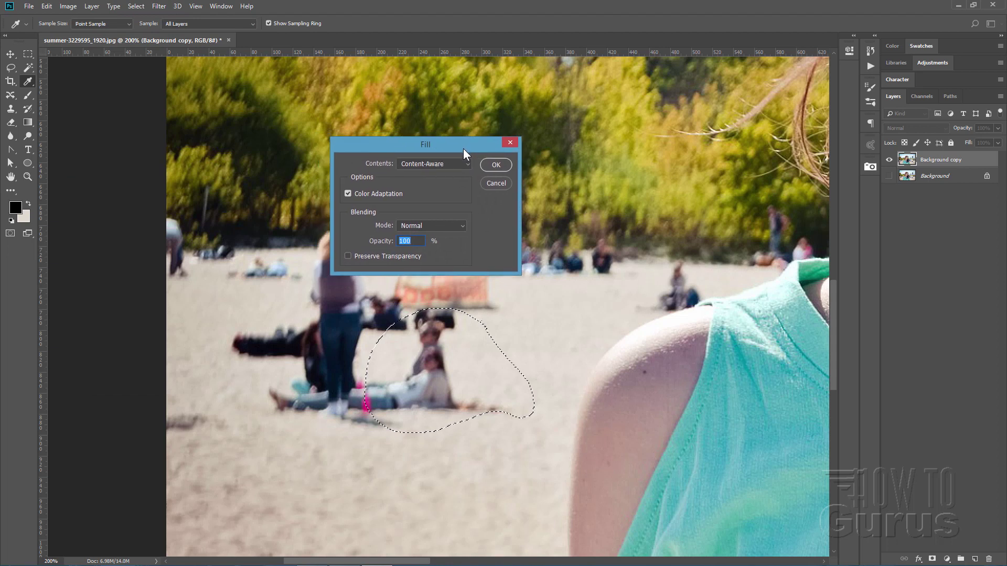
left_click(468, 163)
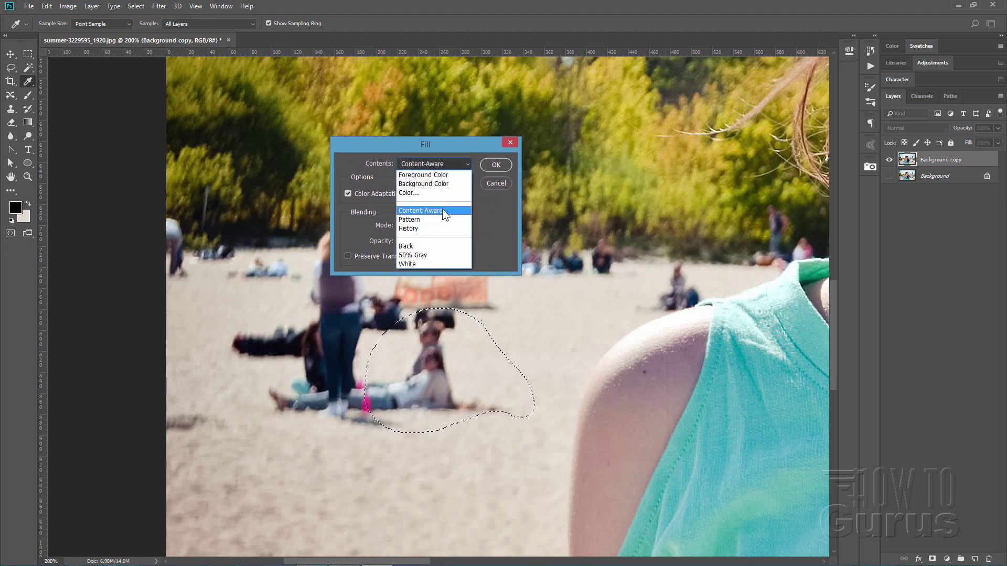
left_click(461, 210)
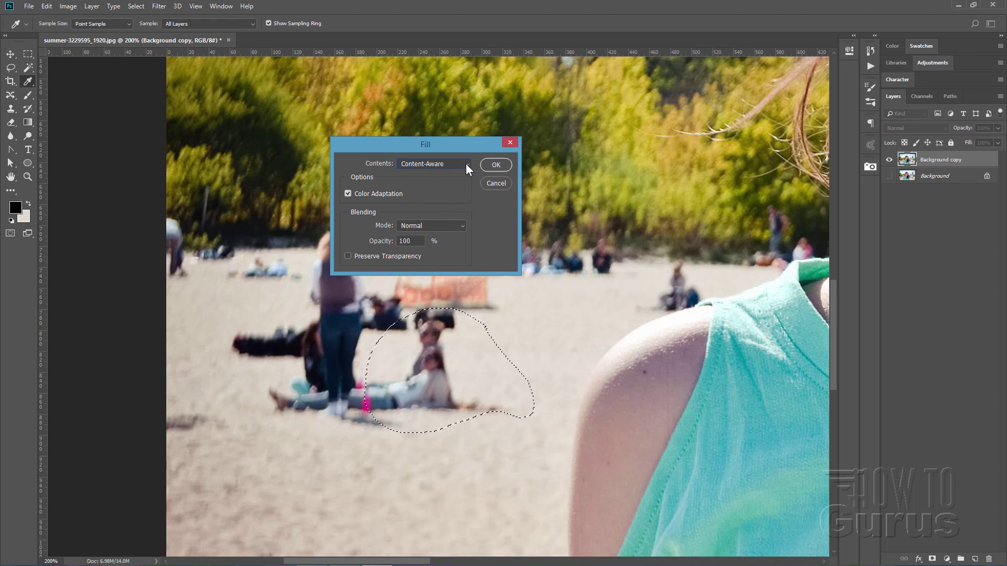
left_click(489, 165)
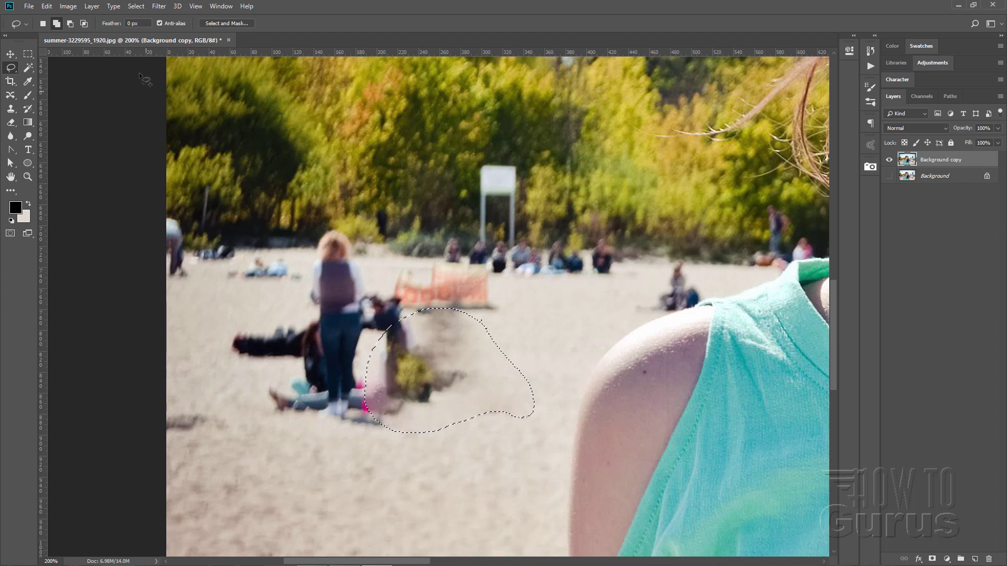
left_click(134, 7)
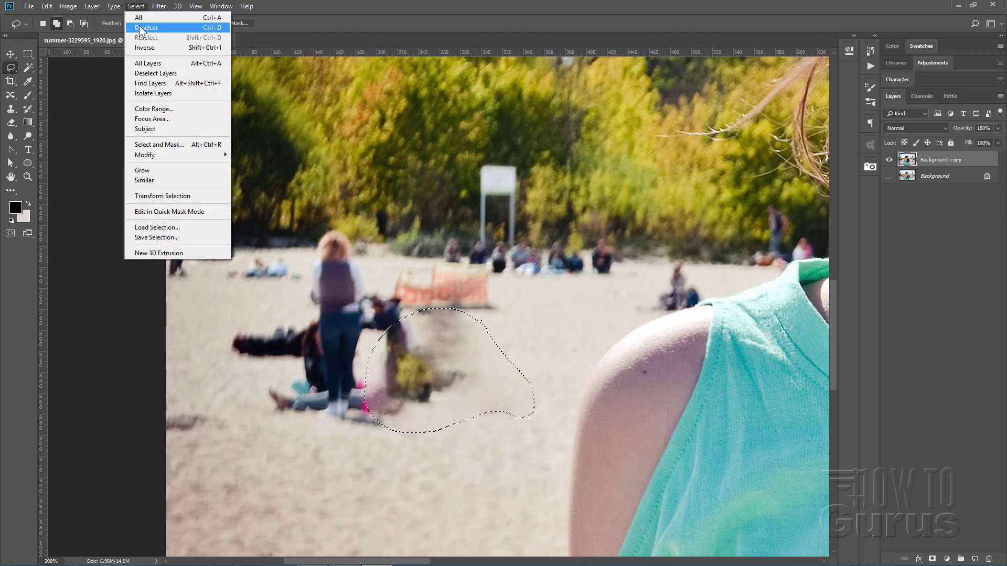
left_click(141, 29)
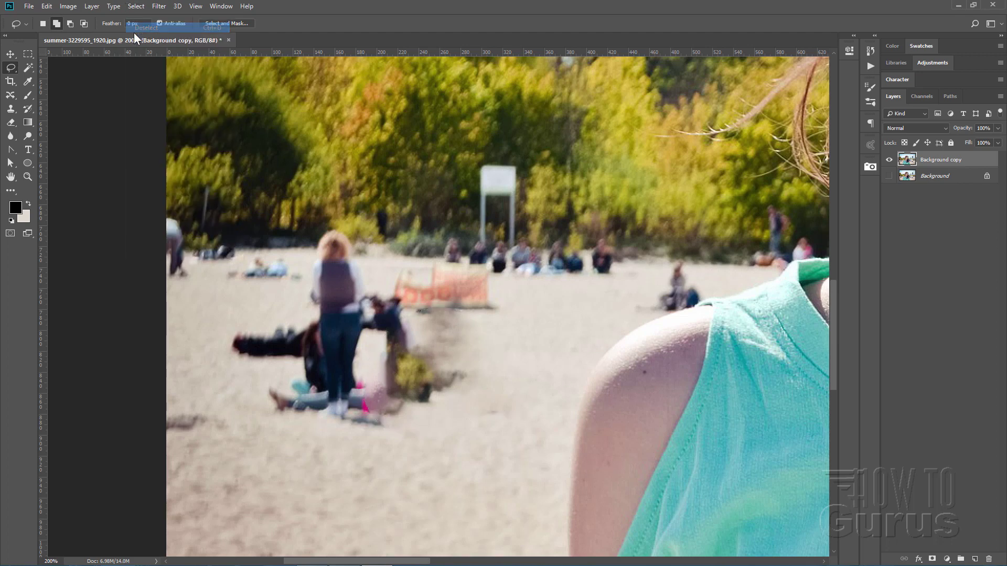
Set up the Clone Stamp tool with a soft brush enlarged to 80 px
left_click(10, 109)
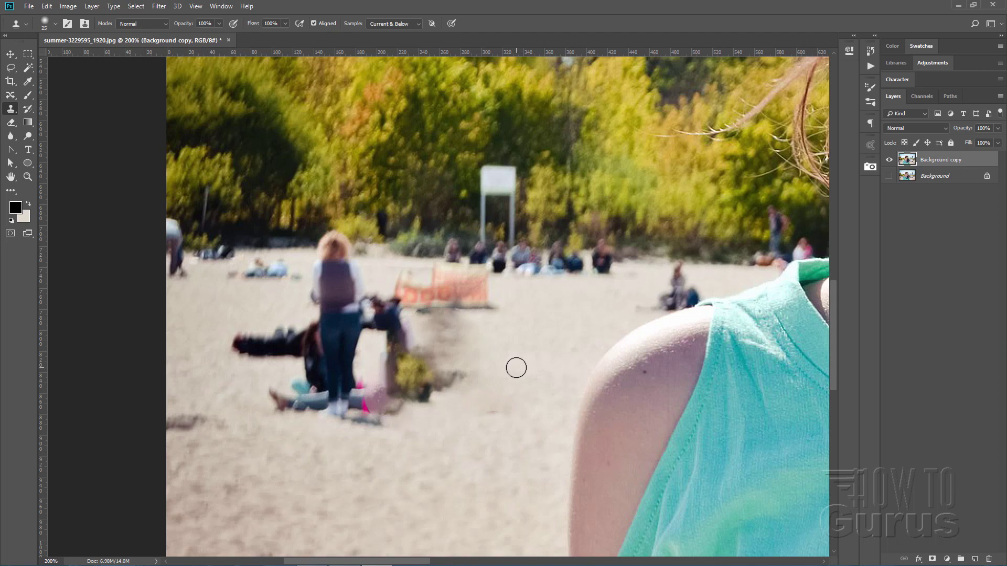
key("bracketright")
key("bracketright")
key("bracketright")
key("bracketright")
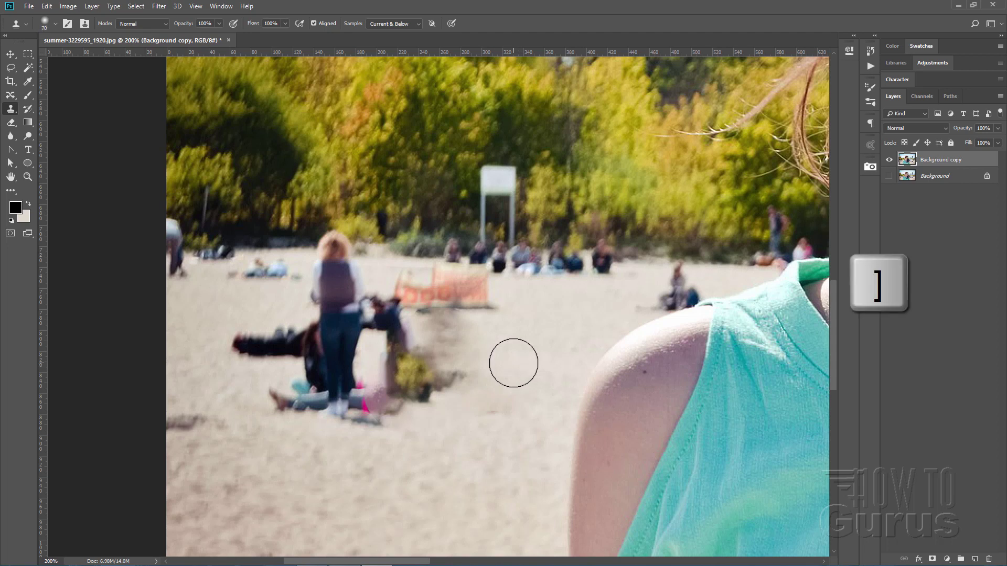
key("bracketright")
key("bracketright")
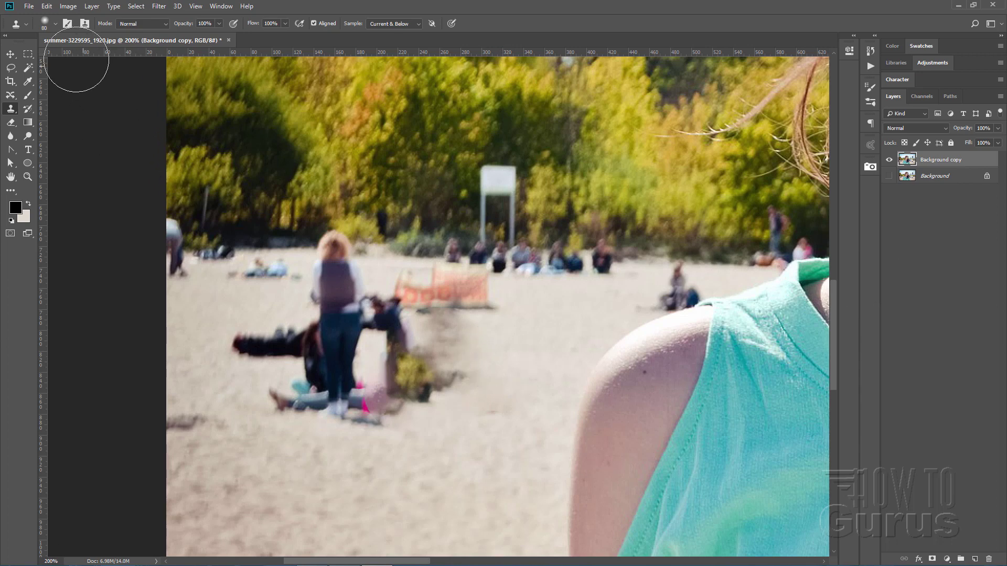
left_click(55, 24)
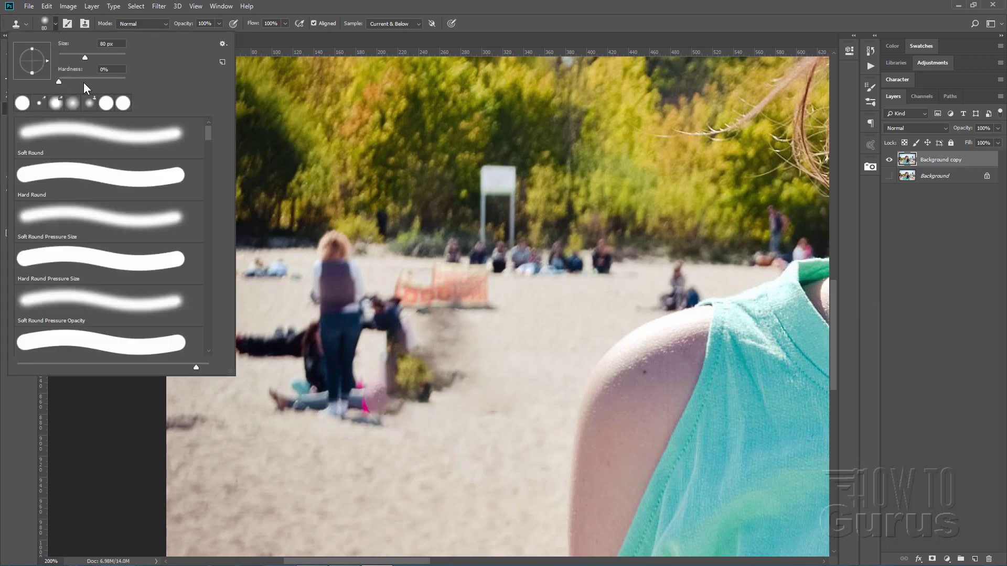
left_click(55, 25)
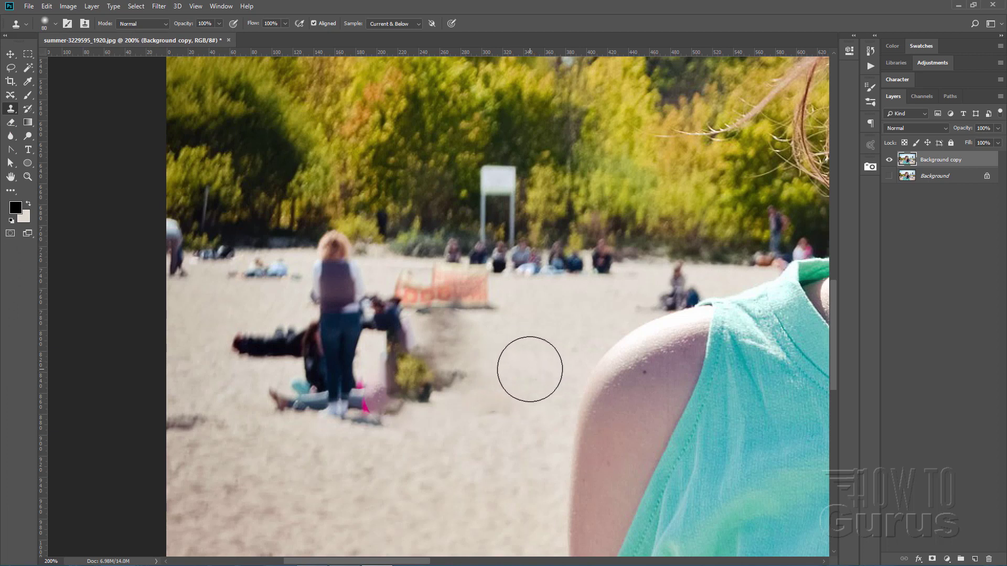
Clone clean sand over the leftover fill patch and the standing woman's lower legs
key("alt")
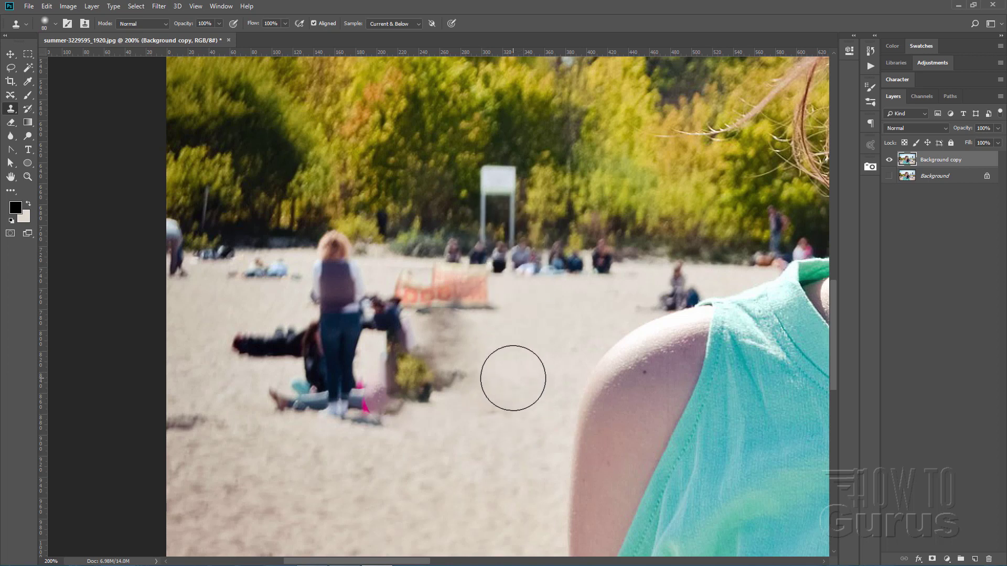
mouse_move(512, 379)
left_mouse_down()
mouse_move(366, 384)
mouse_move(482, 381)
left_mouse_up()
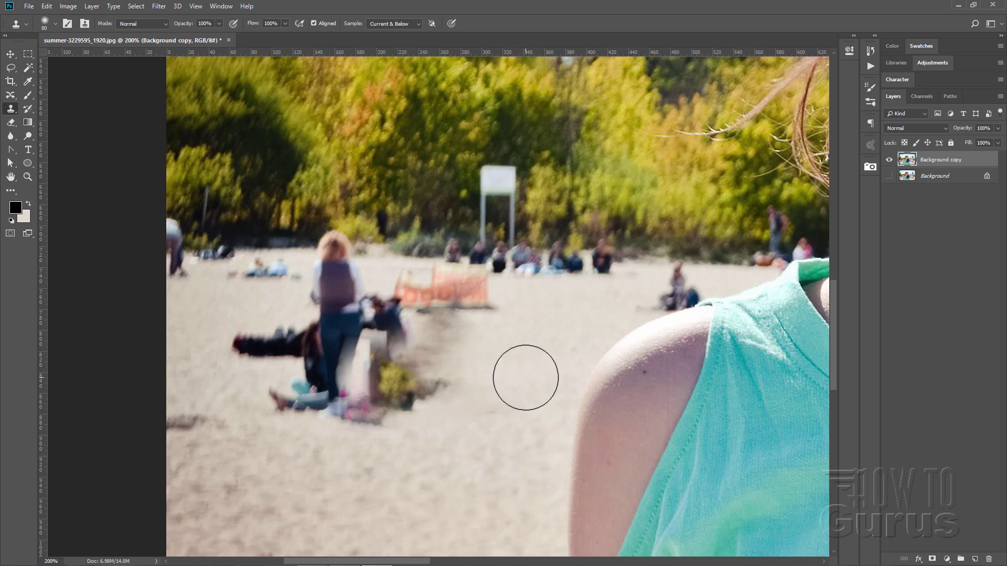
left_click(525, 377, "alt")
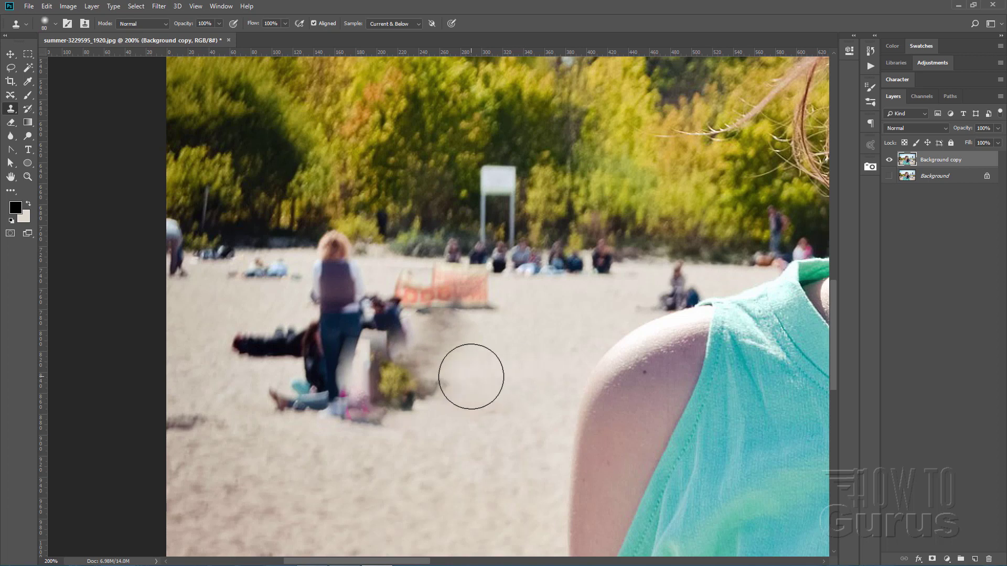
mouse_move(442, 382)
left_mouse_down()
mouse_move(378, 387)
mouse_move(396, 387)
left_mouse_up()
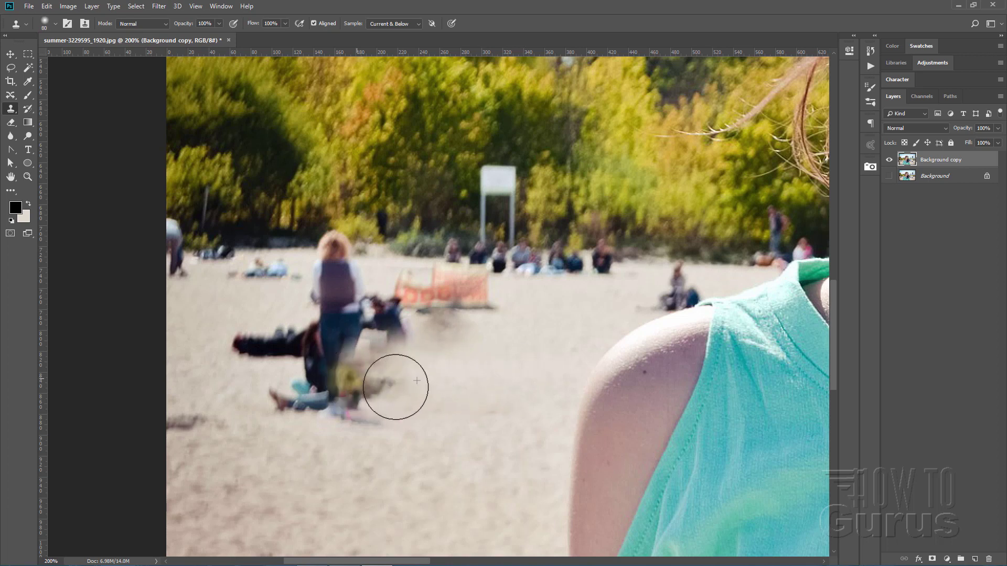
left_click(514, 376, "alt")
mouse_move(455, 370)
left_mouse_down()
mouse_move(386, 378)
mouse_move(371, 398)
mouse_move(397, 414)
mouse_move(348, 411)
left_mouse_up()
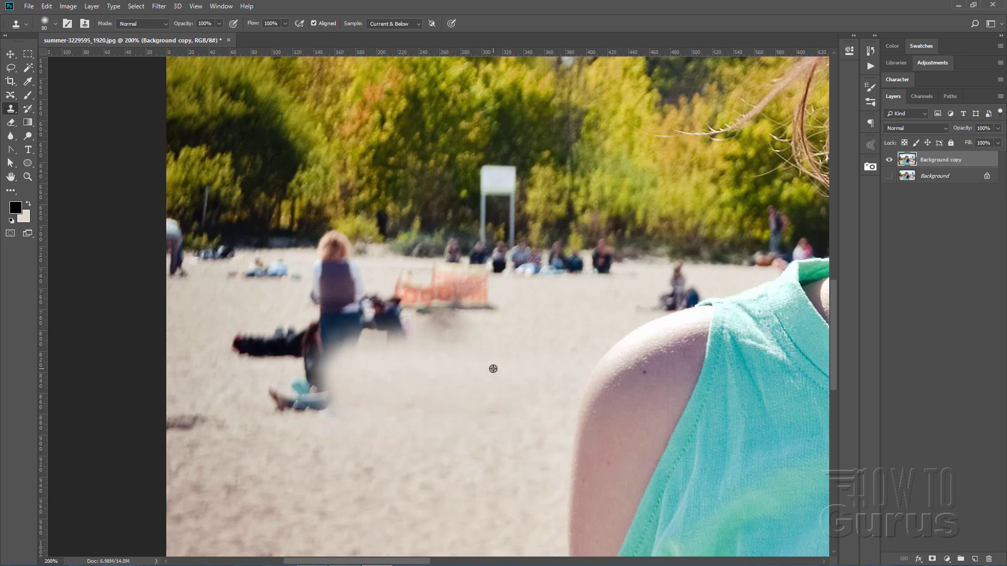
Clone sand over the reclining person's remaining feet and the dark figure beside the standing woman's legs
left_click(515, 368, "alt")
mouse_move(341, 398)
left_mouse_down()
mouse_move(276, 386)
mouse_move(324, 403)
mouse_move(396, 367)
mouse_move(264, 387)
mouse_move(394, 379)
left_mouse_up()
left_click(203, 385, "alt")
left_click(213, 384, "alt")
left_click(323, 394, "alt")
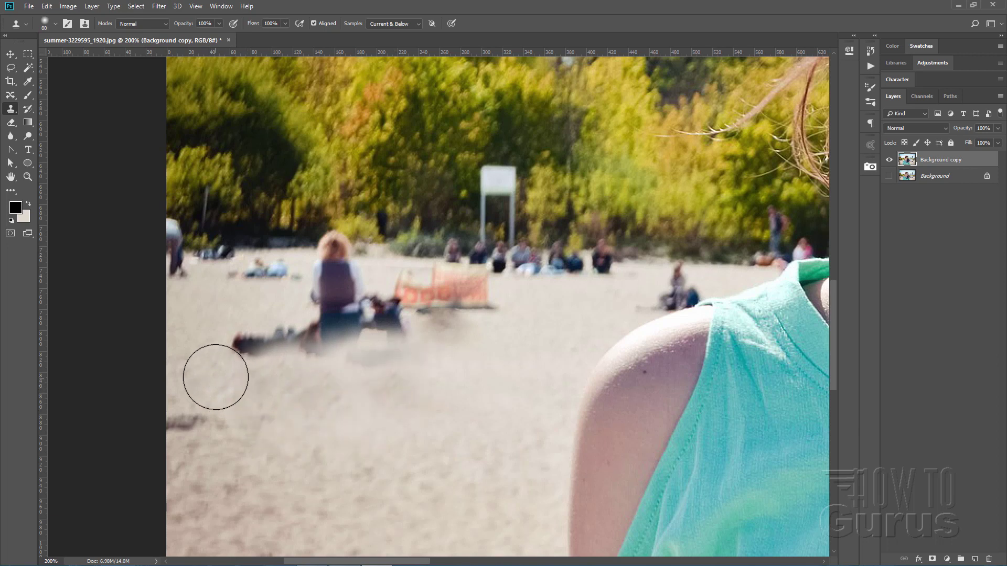
Clone sand over the dark lying figures and the standing woman's jeans
left_click(194, 350, "alt")
mouse_move(234, 351)
left_mouse_down()
mouse_move(274, 350)
mouse_move(229, 354)
mouse_move(281, 338)
mouse_move(405, 336)
left_mouse_up()
left_click(221, 341, "alt")
left_click(227, 343, "alt")
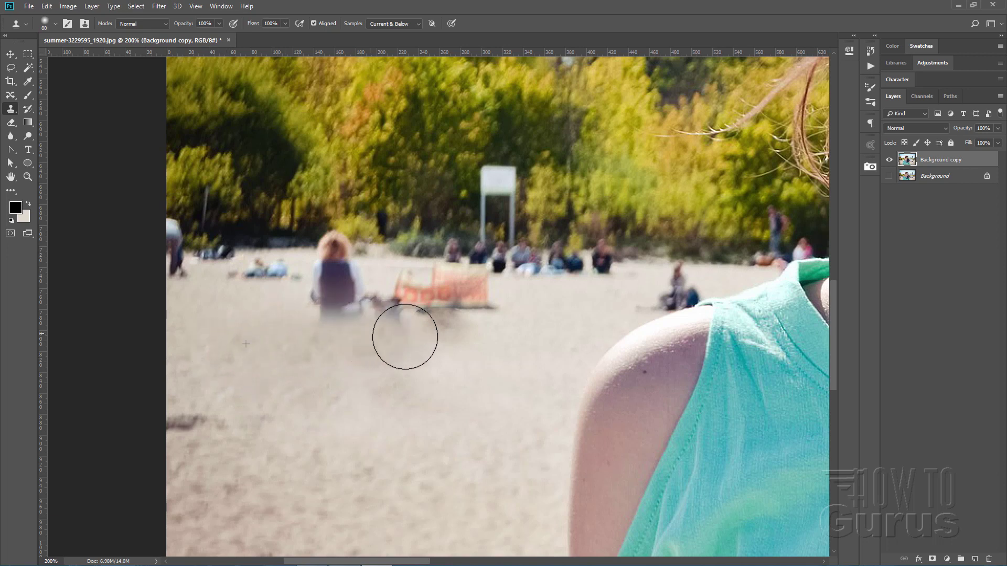
Clone sand over the dark patch at the left edge of the beach
left_click(329, 427, "alt")
left_click(217, 423)
left_click_drag(217, 423, 189, 422)
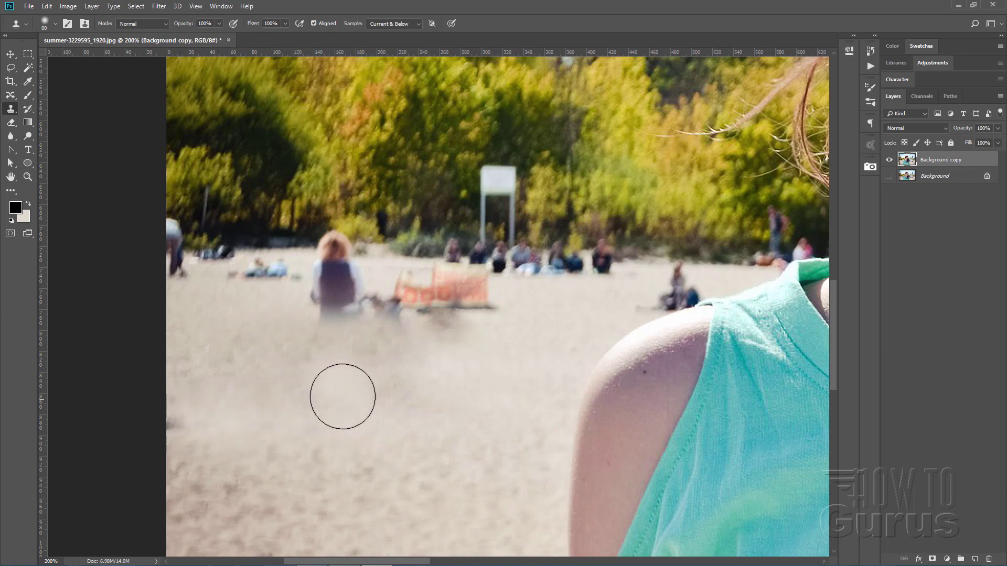
left_click(314, 429, "alt")
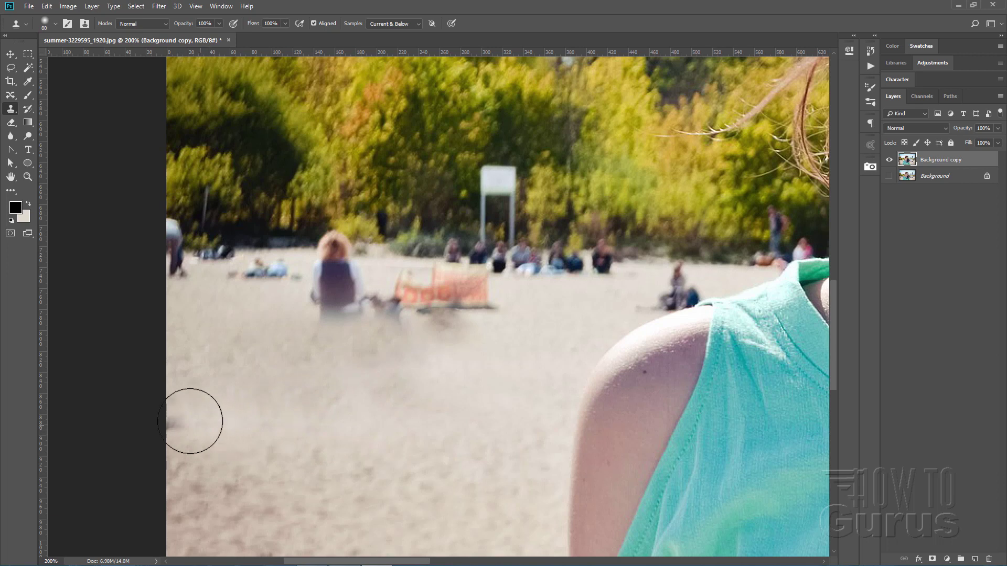
left_click_drag(196, 422, 225, 414)
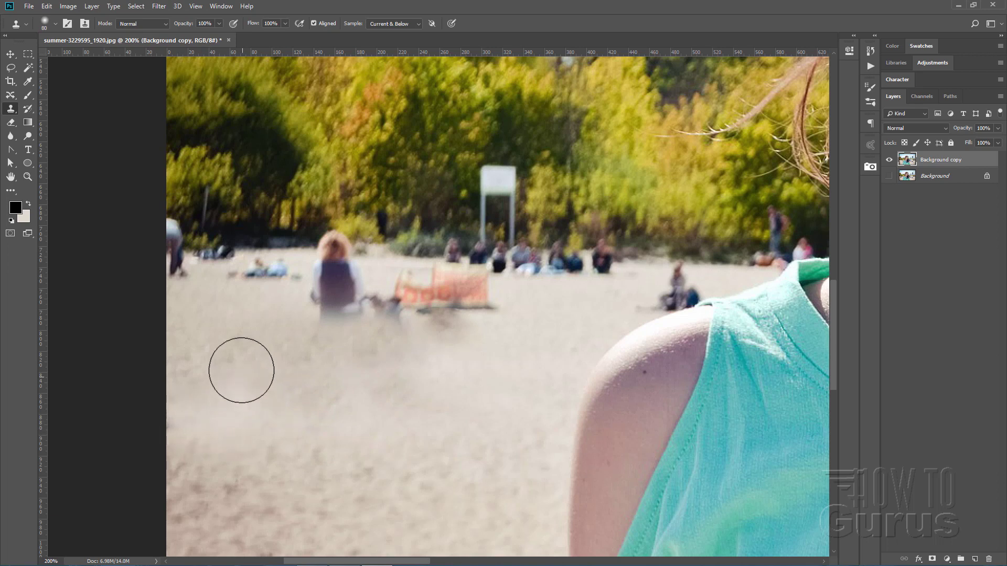
Clone sand over the orange barrier and the lower part of the woman's torso
left_click(573, 301, "alt")
mouse_move(506, 303)
left_mouse_down()
mouse_move(415, 301)
mouse_move(386, 312)
left_mouse_up()
left_click(528, 310, "alt")
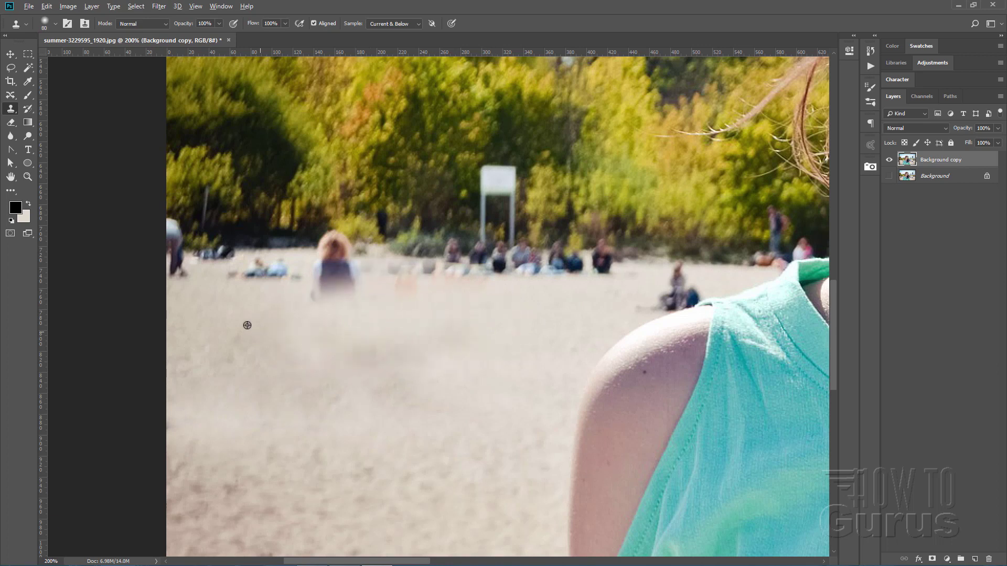
left_click(210, 304, "alt")
mouse_move(299, 306)
left_mouse_down()
mouse_move(348, 315)
mouse_move(318, 369)
mouse_move(337, 364)
left_mouse_up()
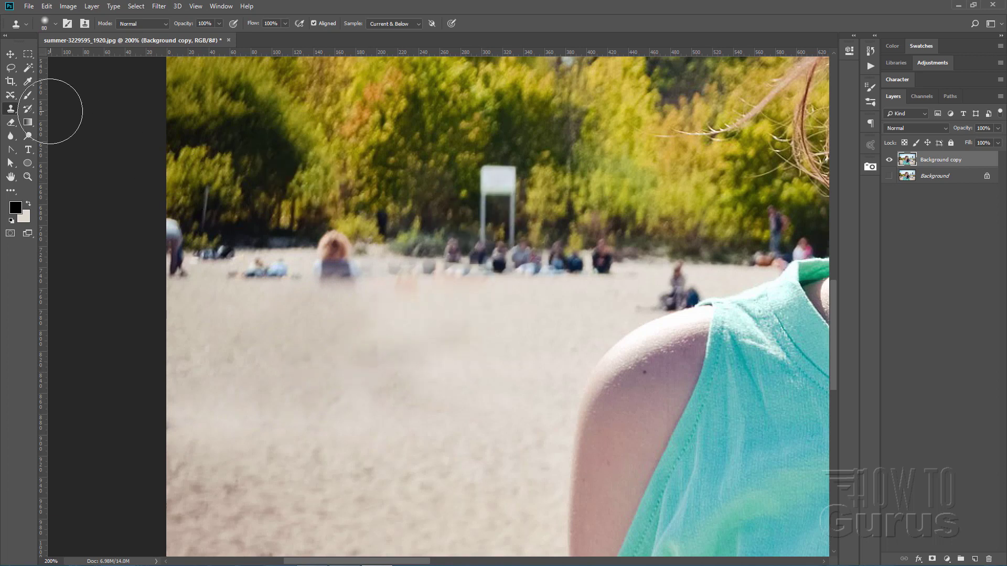
Lasso the blurred remnants and seated figures just left of the white sign, replace them with a Content-Aware fill, and deselect
left_click(10, 67)
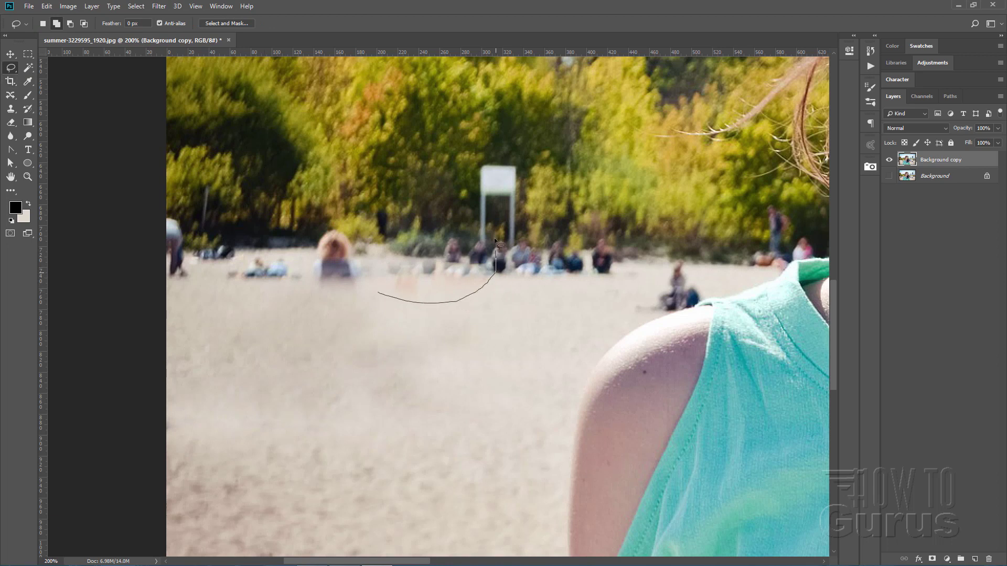
left_click_drag(387, 300, 382, 296)
left_click(28, 177)
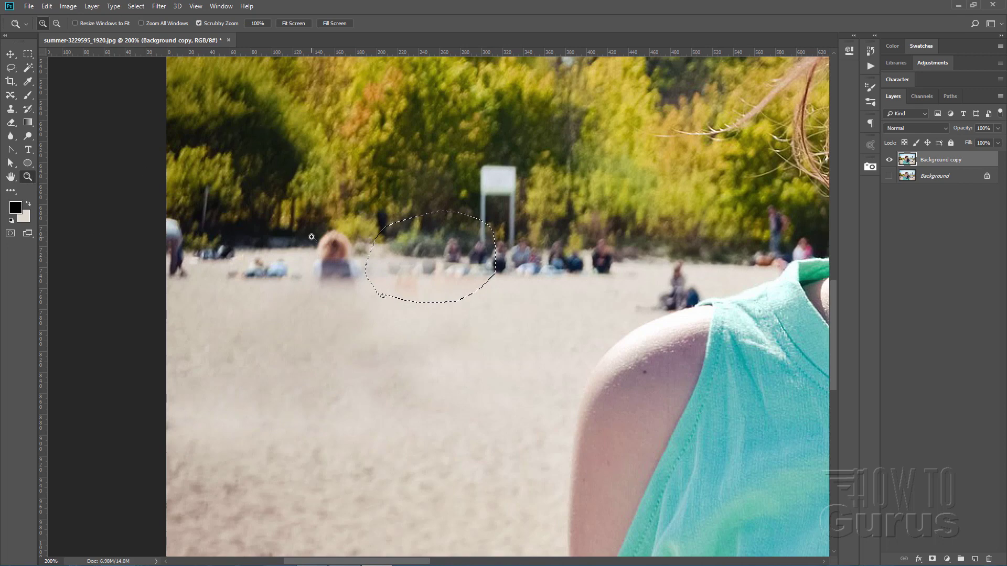
left_click_drag(440, 244, 417, 251)
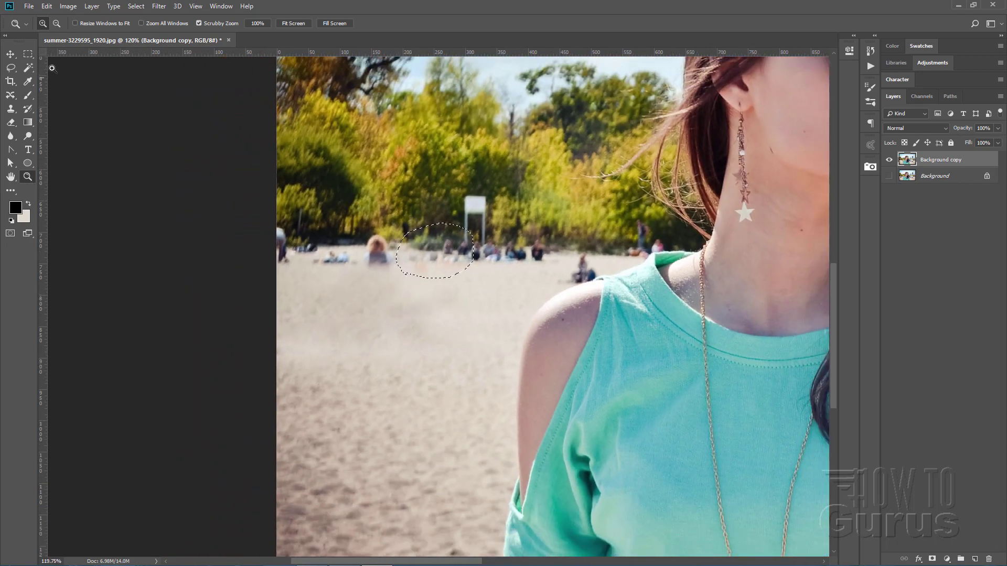
left_click(13, 55)
left_click(47, 6)
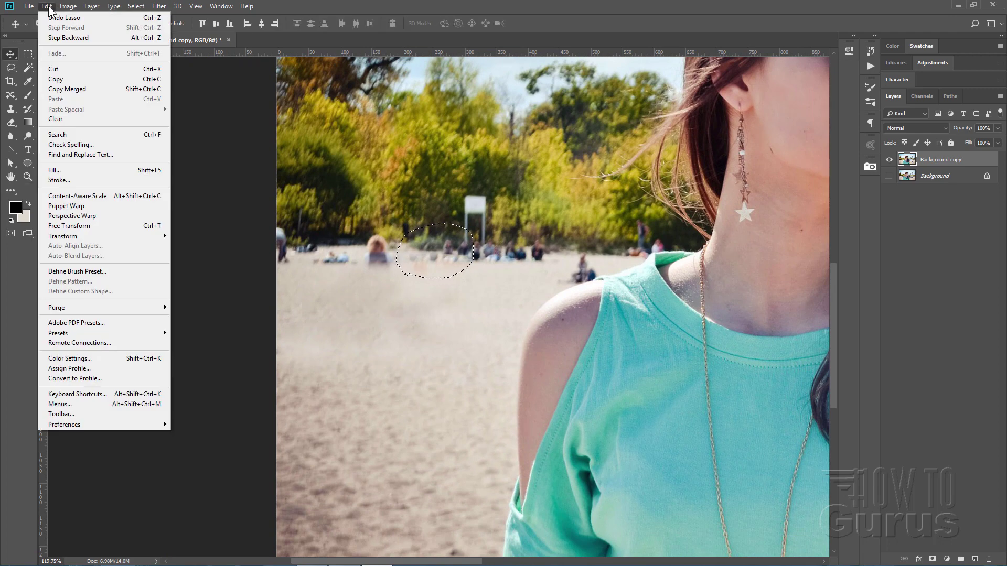
left_click(72, 171)
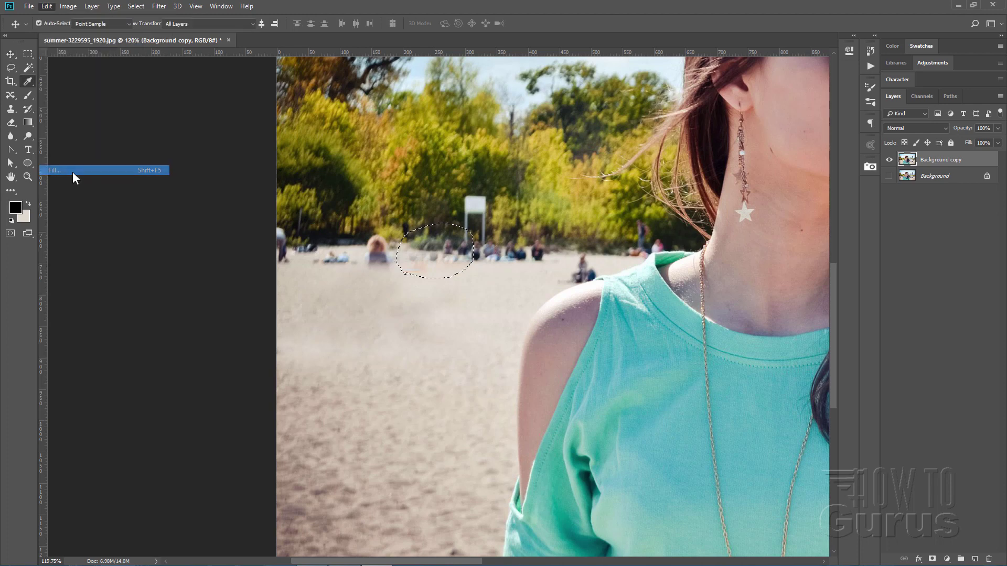
left_click(499, 165)
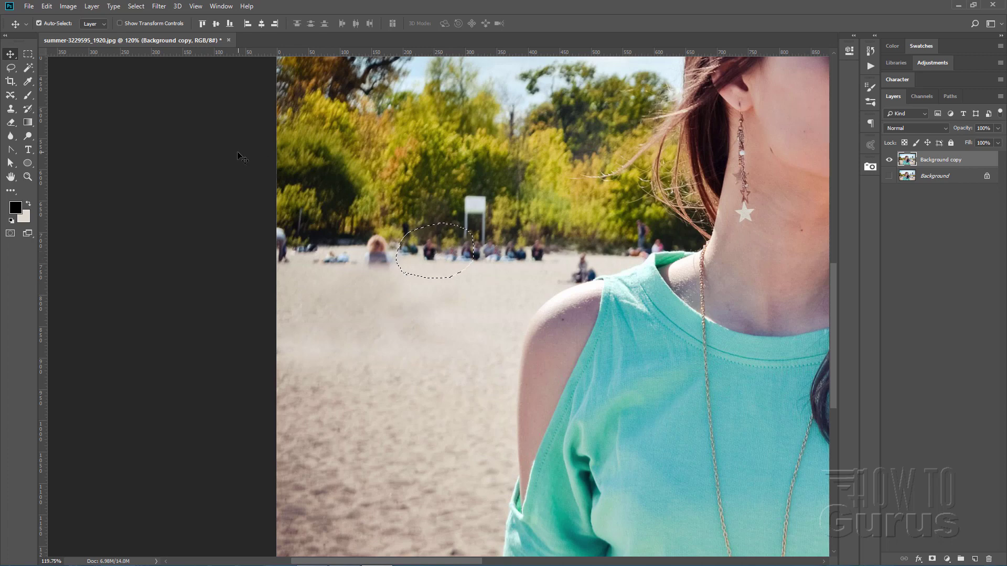
left_click(134, 6)
left_click(135, 27)
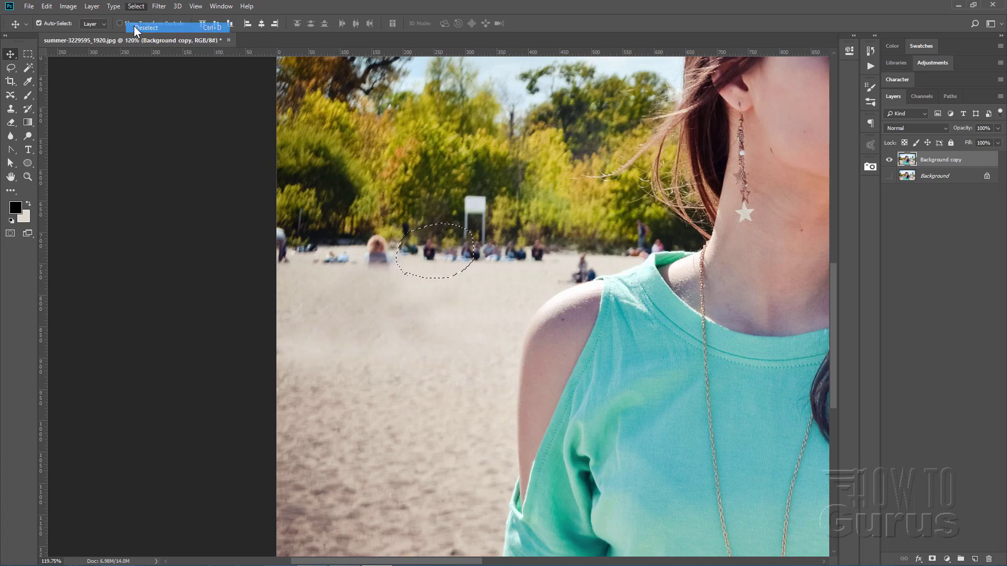
Using a smaller Clone Stamp brush, clone sand over the dark seated figure between the curly-haired person and the white sign
left_click(28, 176)
left_click(430, 254)
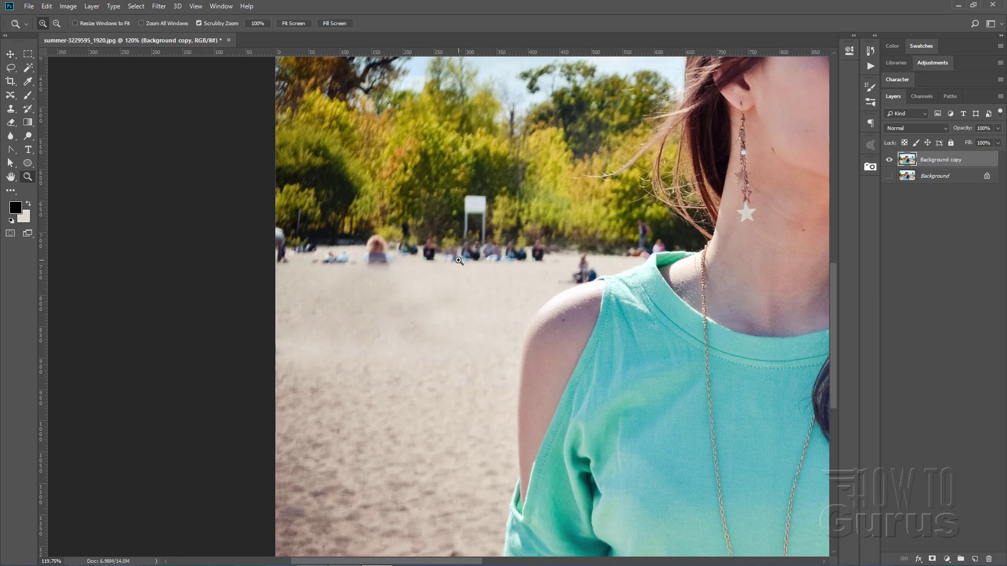
left_click(430, 254)
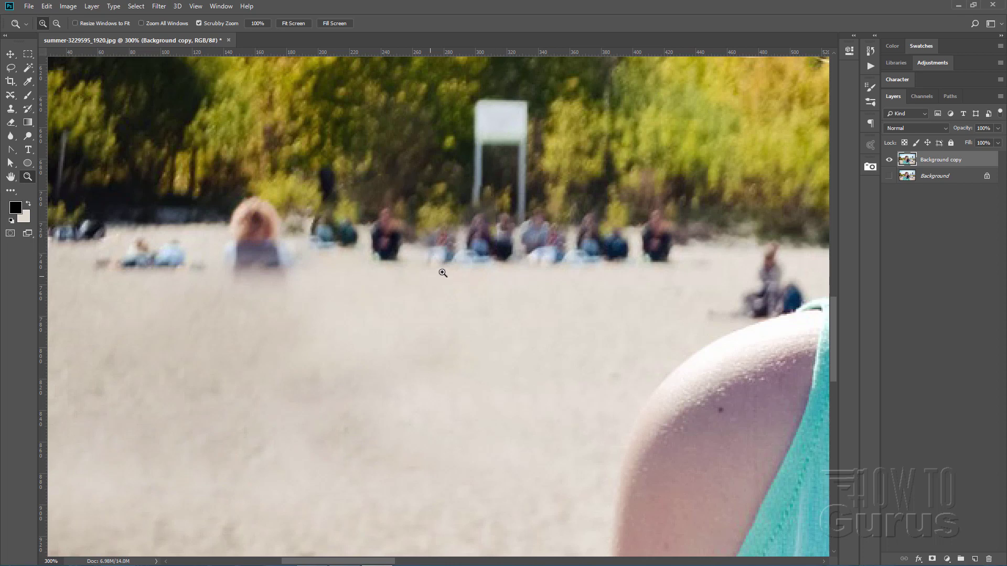
left_click(10, 108)
key("bracketleft")
key("bracketleft")
key("bracketleft")
key("bracketleft")
key("bracketleft")
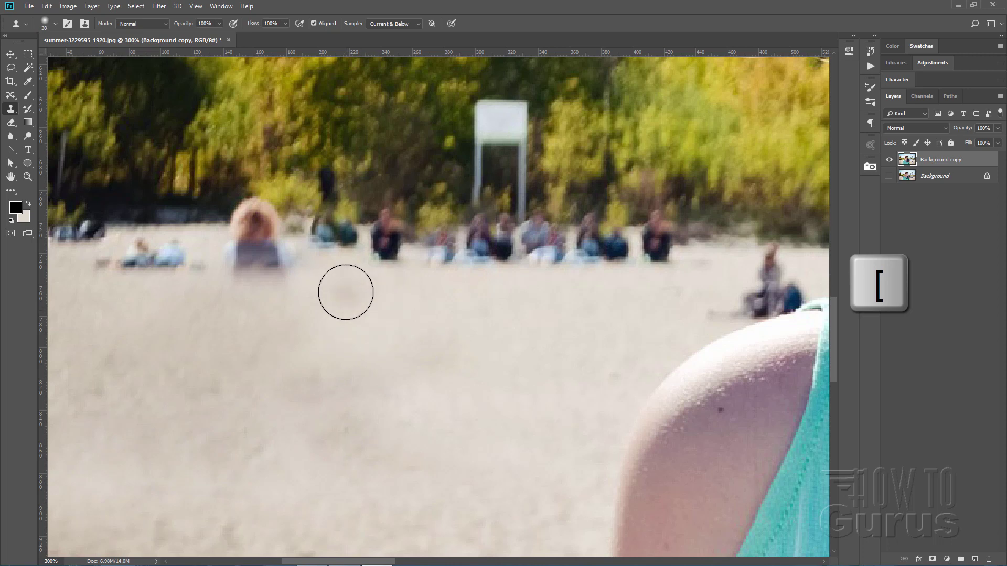
left_click(370, 290, "alt")
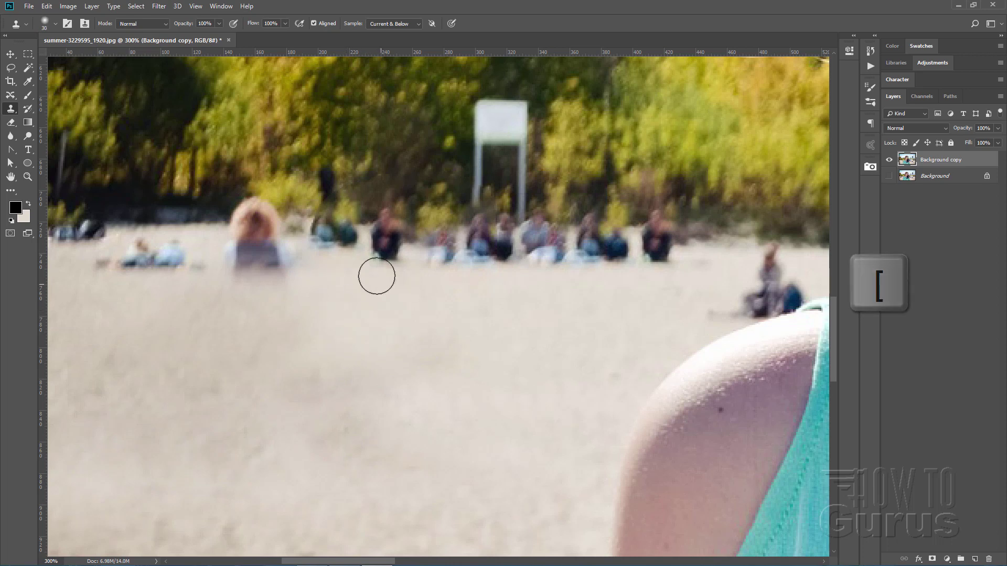
mouse_move(375, 274)
left_mouse_down()
mouse_move(371, 259)
mouse_move(363, 278)
mouse_move(387, 243)
mouse_move(404, 247)
left_mouse_up()
Clone sand over the other small figures left of the white sign, and foliage over the leftover head at the tree line
mouse_move(431, 280)
left_mouse_down()
mouse_move(430, 255)
mouse_move(403, 247)
mouse_move(430, 281)
left_mouse_up()
mouse_move(448, 243)
left_mouse_down()
mouse_move(401, 242)
mouse_move(406, 266)
mouse_move(379, 244)
mouse_move(319, 248)
mouse_move(341, 241)
left_mouse_up()
left_click(430, 271, "alt")
left_click(350, 267, "alt")
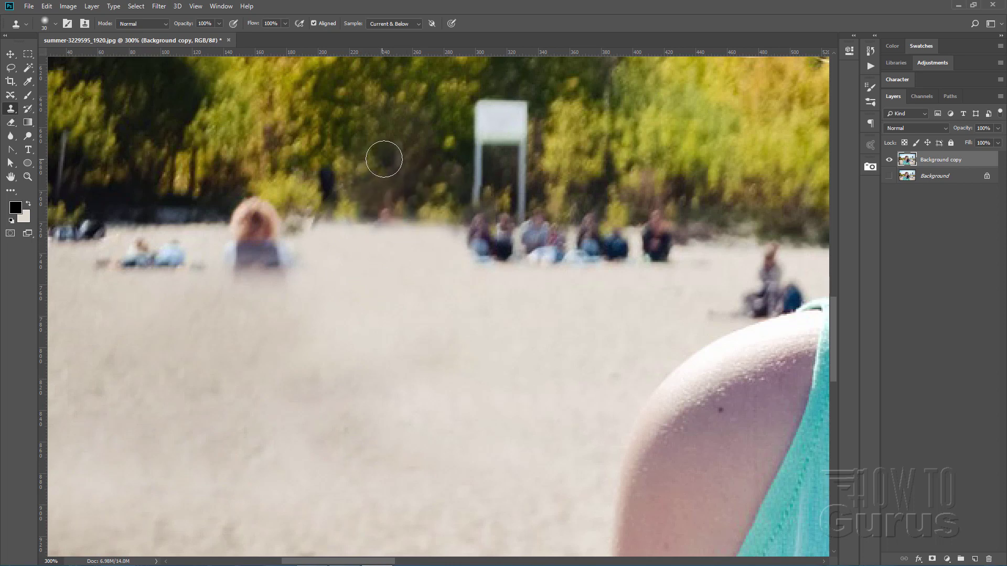
left_click(387, 159)
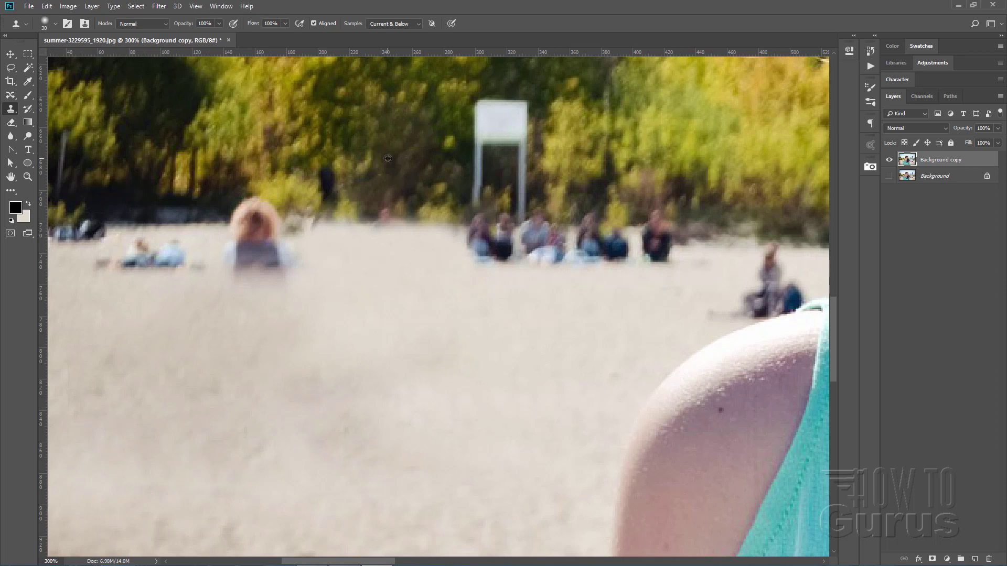
mouse_move(384, 189)
left_mouse_down()
mouse_move(328, 201)
mouse_move(412, 199)
mouse_move(407, 173)
mouse_move(415, 193)
mouse_move(345, 201)
mouse_move(396, 203)
left_mouse_up()
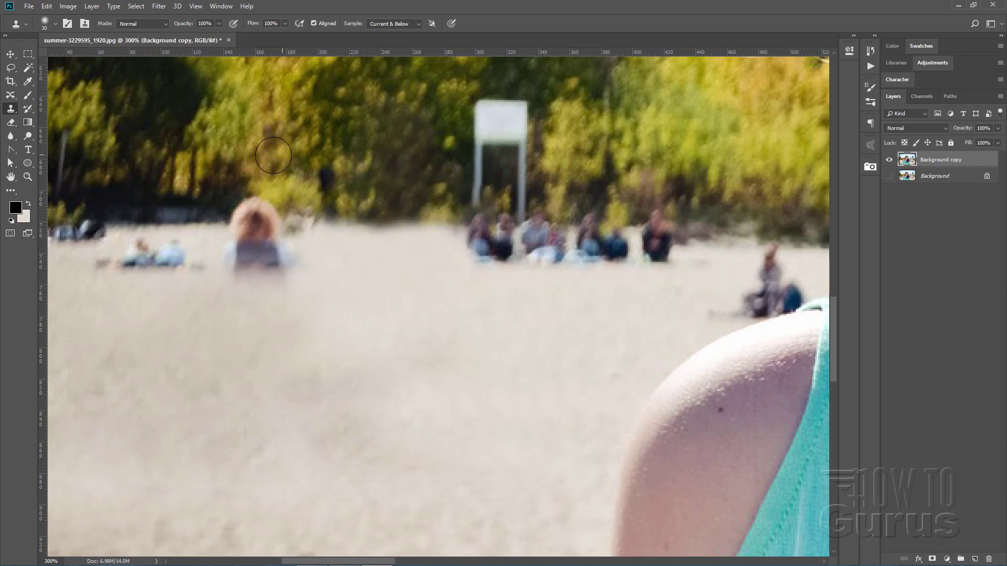
Lasso the seated group beneath the white sign, apply a Content-Aware fill with Color Adaptation off, and deselect
key("l")
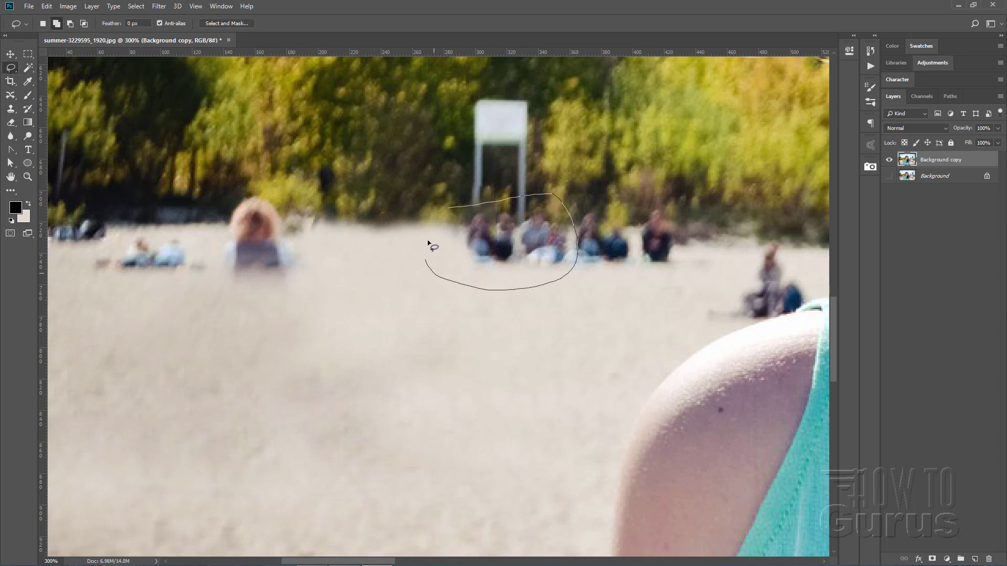
left_click_drag(452, 209, 454, 211)
left_click(47, 6)
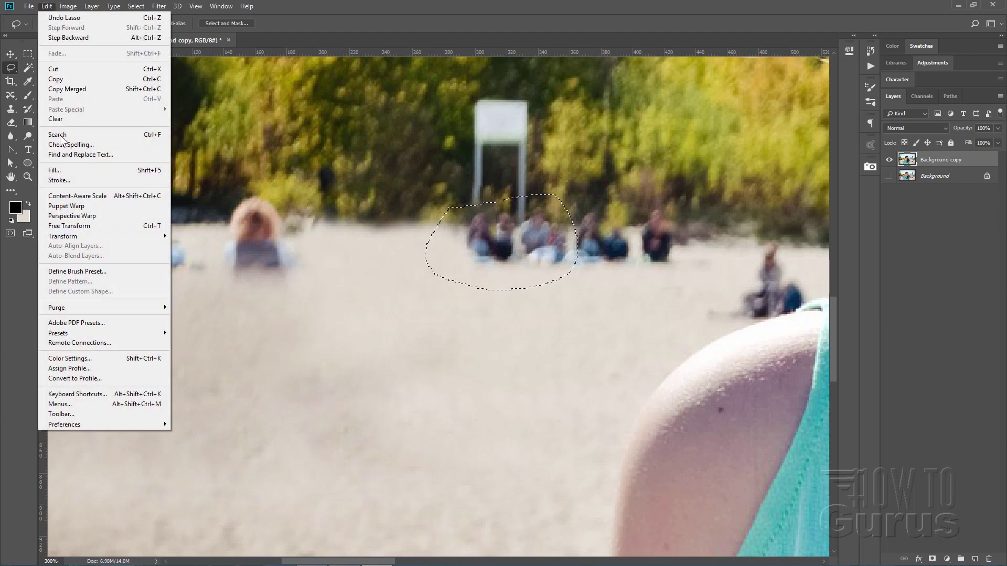
left_click(55, 169)
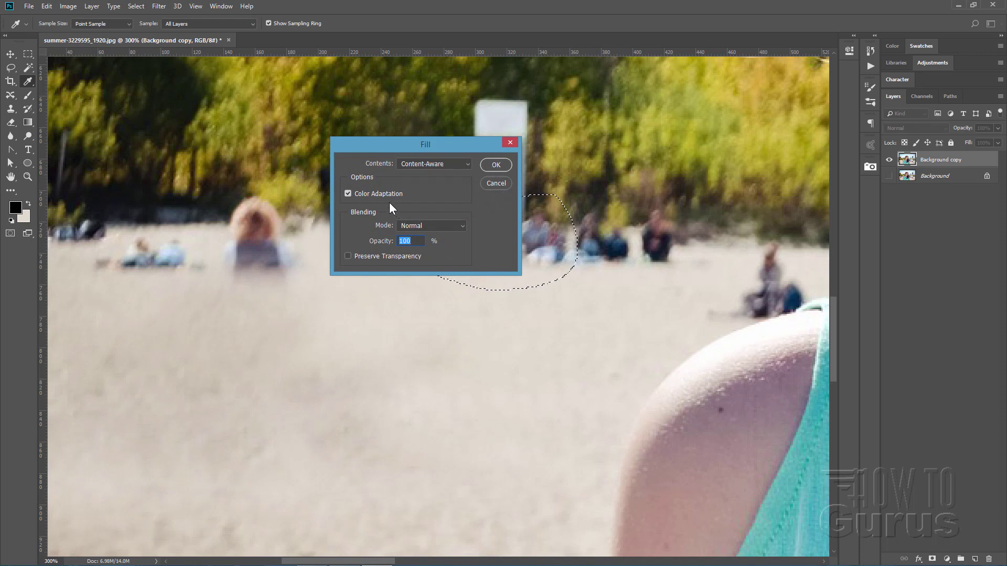
left_click(347, 194)
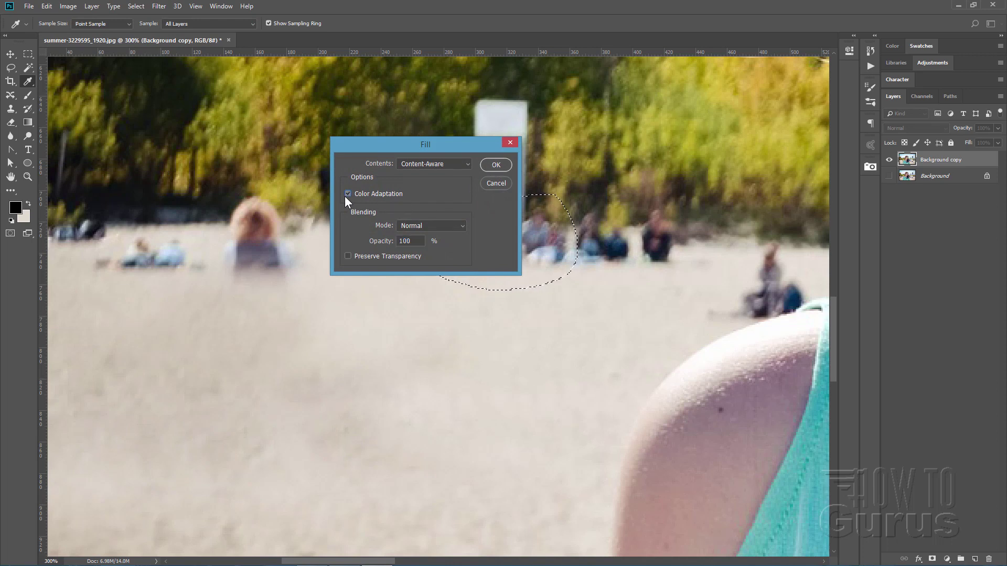
left_click(497, 165)
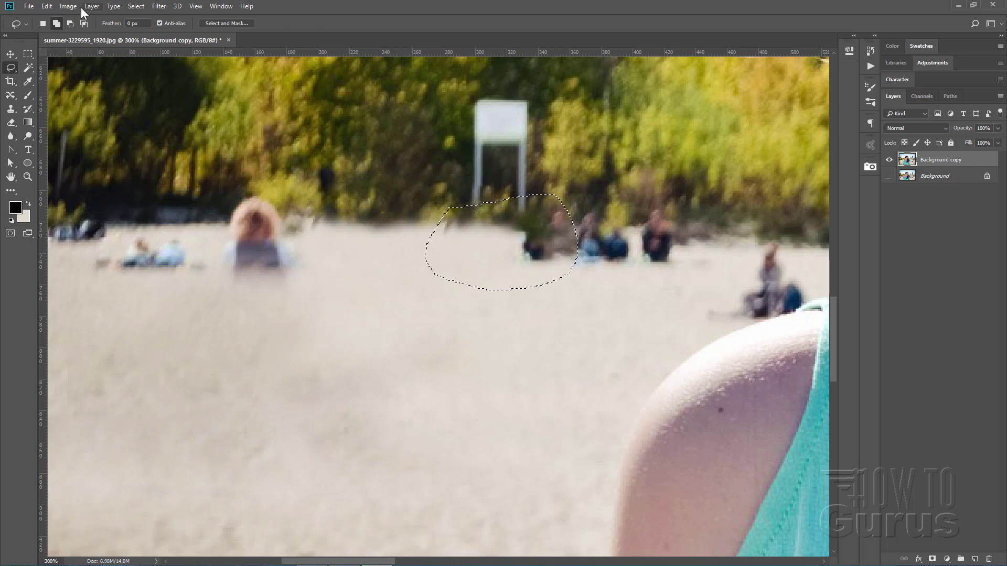
left_click(136, 5)
left_click(149, 28)
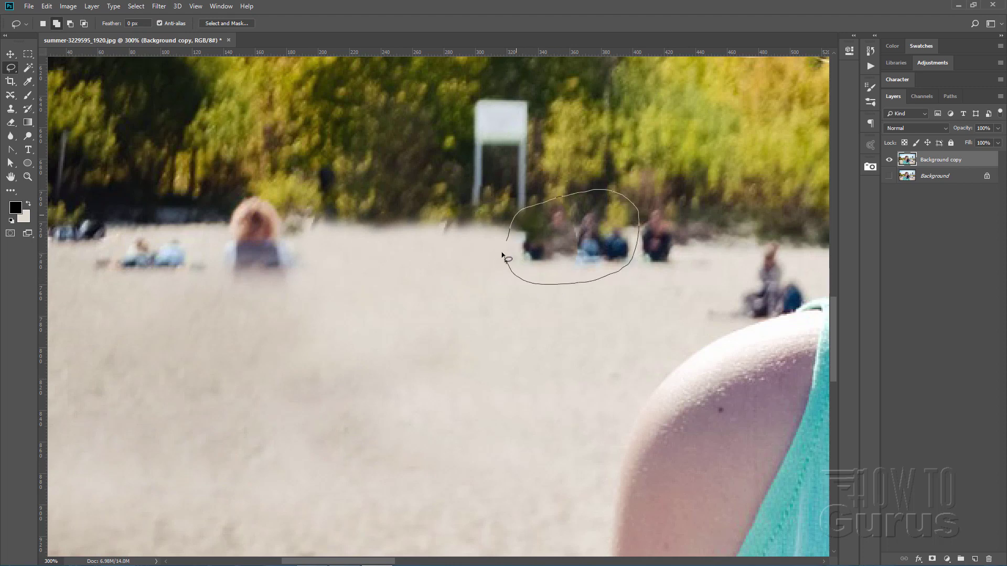
Lasso the remaining figures just right of the white sign, replace them with a Content-Aware fill, and deselect
left_click_drag(502, 254, 503, 250)
left_click(48, 7)
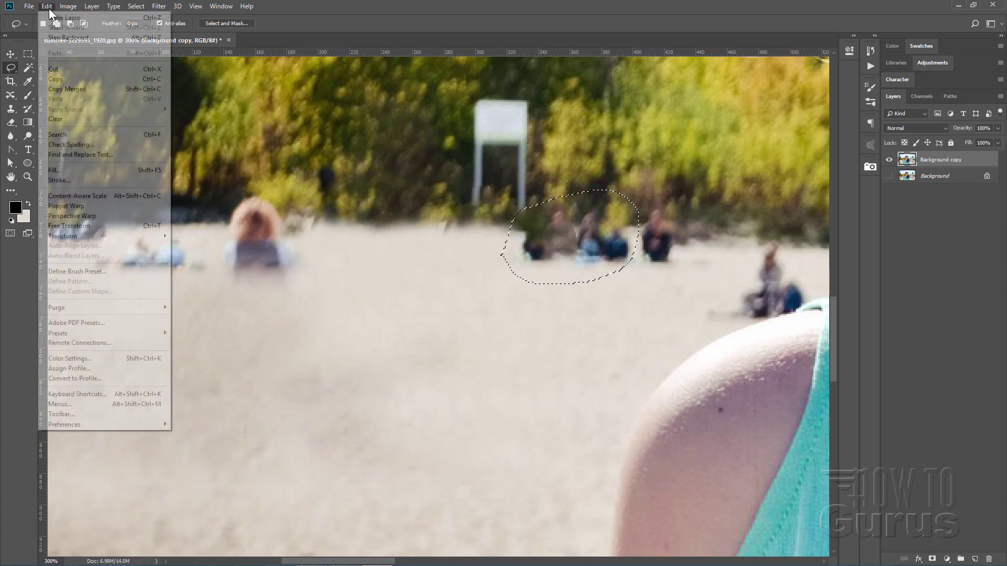
left_click(73, 170)
left_click(493, 164)
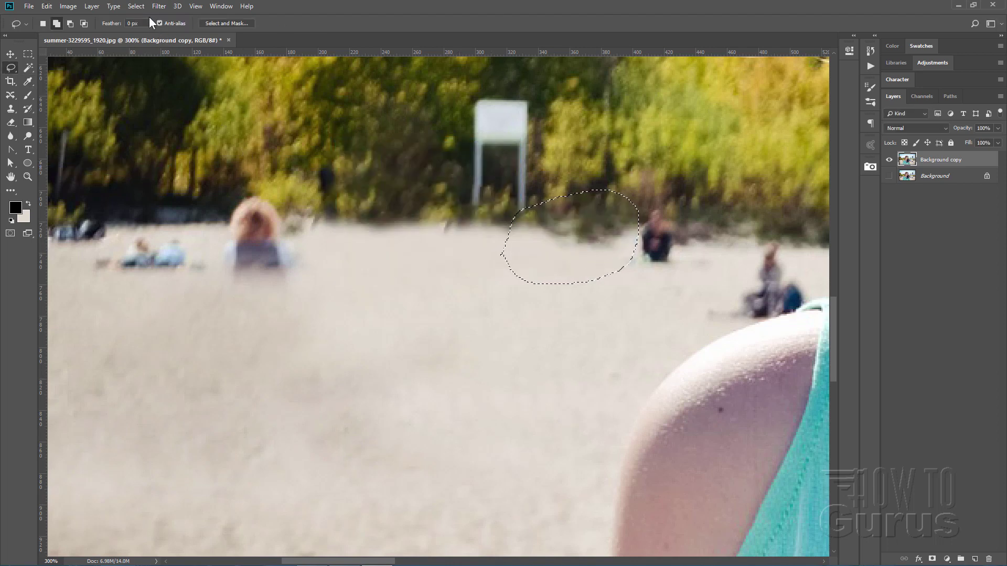
left_click(136, 7)
left_click(139, 26)
Lasso the lone dark seated figure farther right of the sign, replace it with a Content-Aware fill, and deselect
left_click_drag(626, 225, 623, 220)
left_click(47, 7)
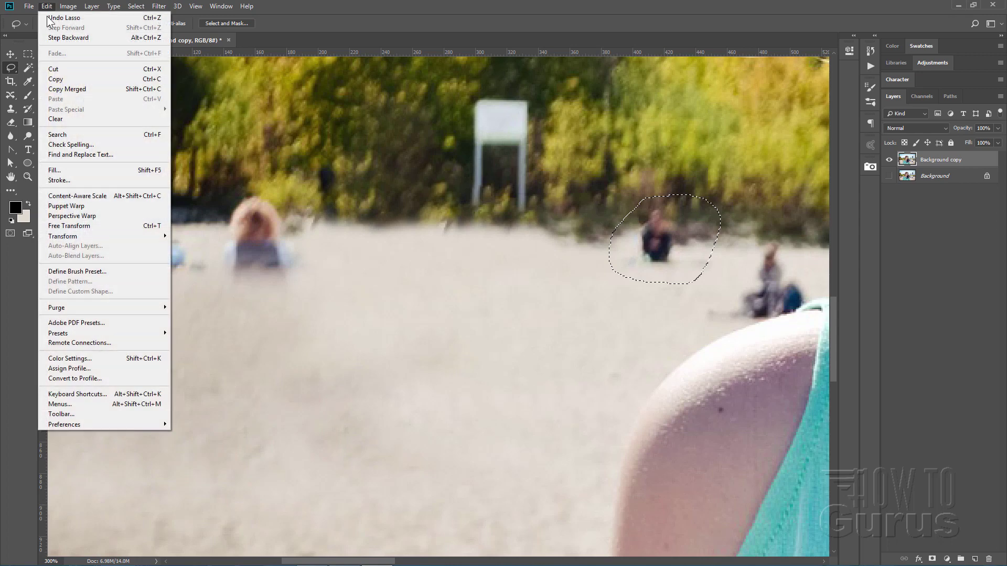
left_click(70, 170)
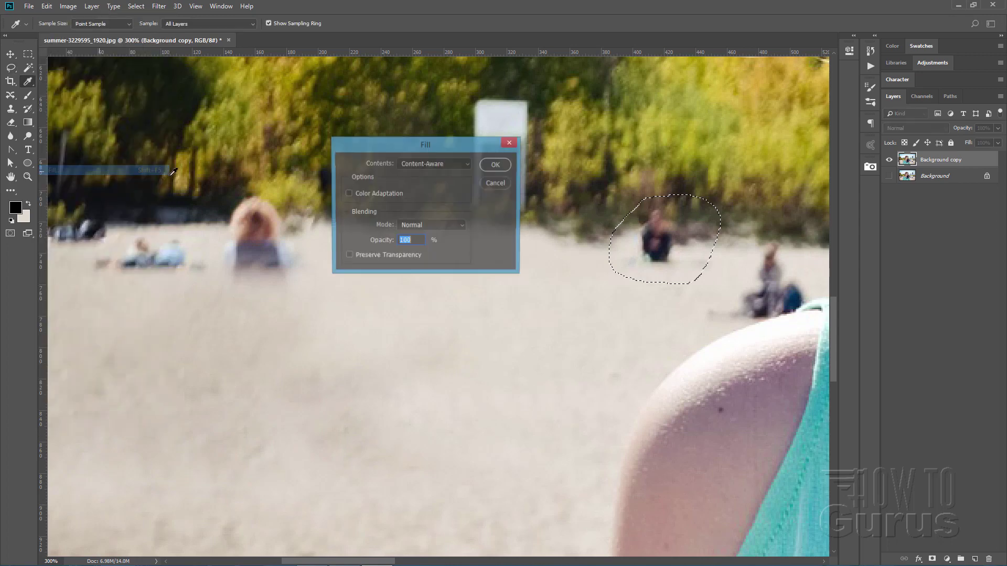
left_click(498, 165)
left_click(135, 6)
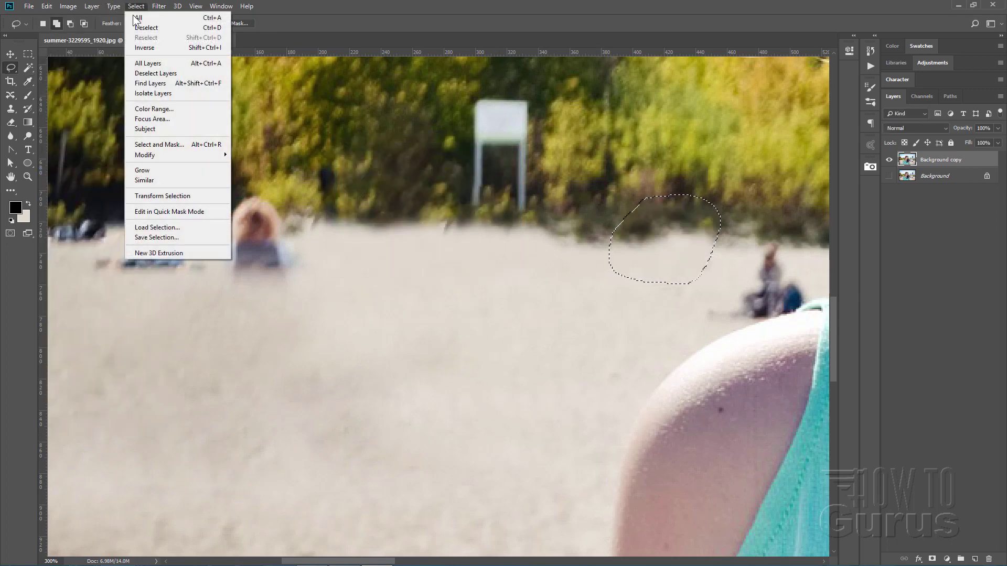
left_click(141, 27)
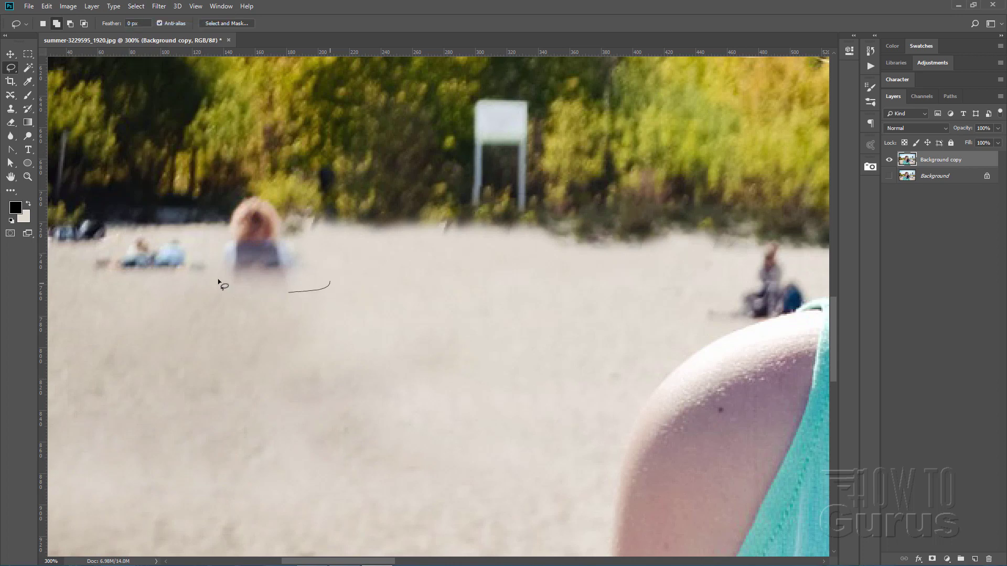
Lasso the curly-haired person's head and shoulders, replace them with a Content-Aware fill, and deselect
left_click_drag(314, 290, 312, 289)
left_click(48, 7)
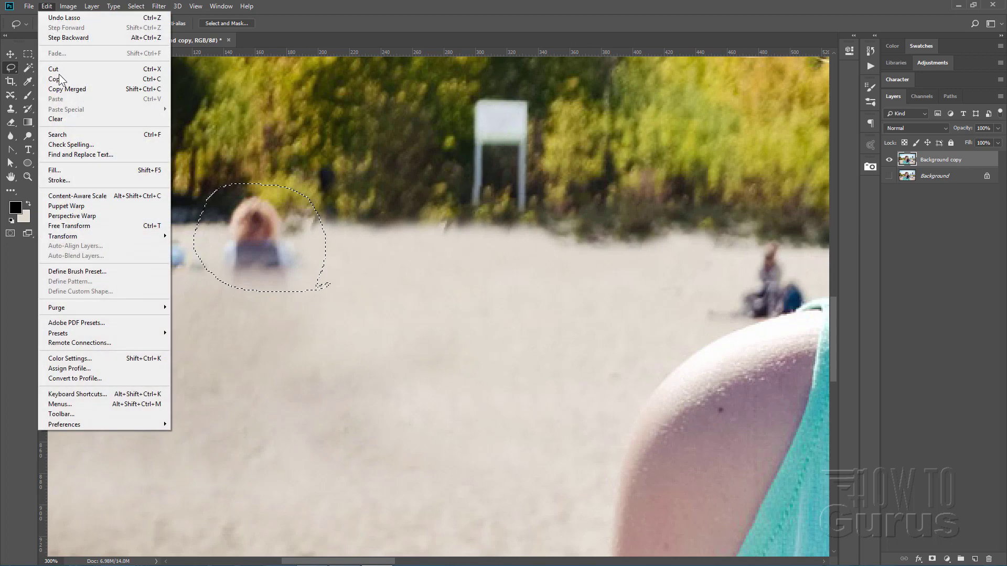
left_click(73, 168)
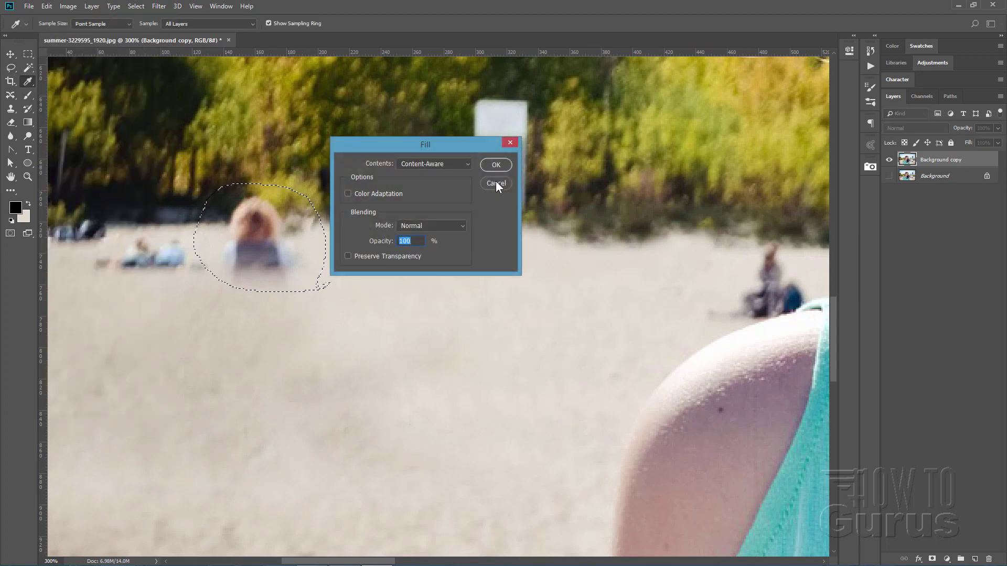
left_click(496, 165)
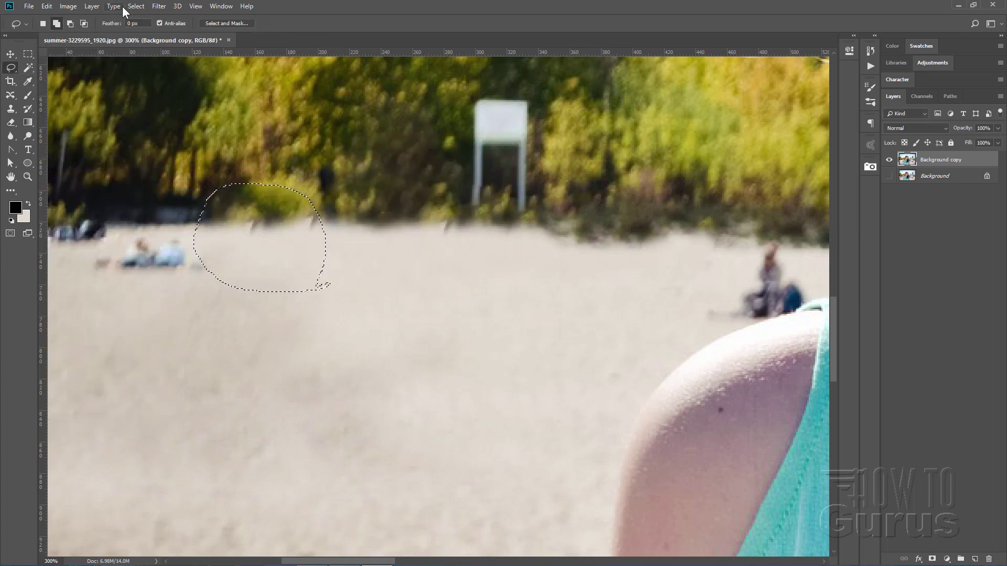
left_click(136, 7)
left_click(143, 28)
Lasso the small blue reclining figures on the left part of the beach, replace them with a Content-Aware fill, and deselect
mouse_move(148, 285)
left_mouse_down()
mouse_move(86, 276)
mouse_move(90, 248)
left_mouse_up()
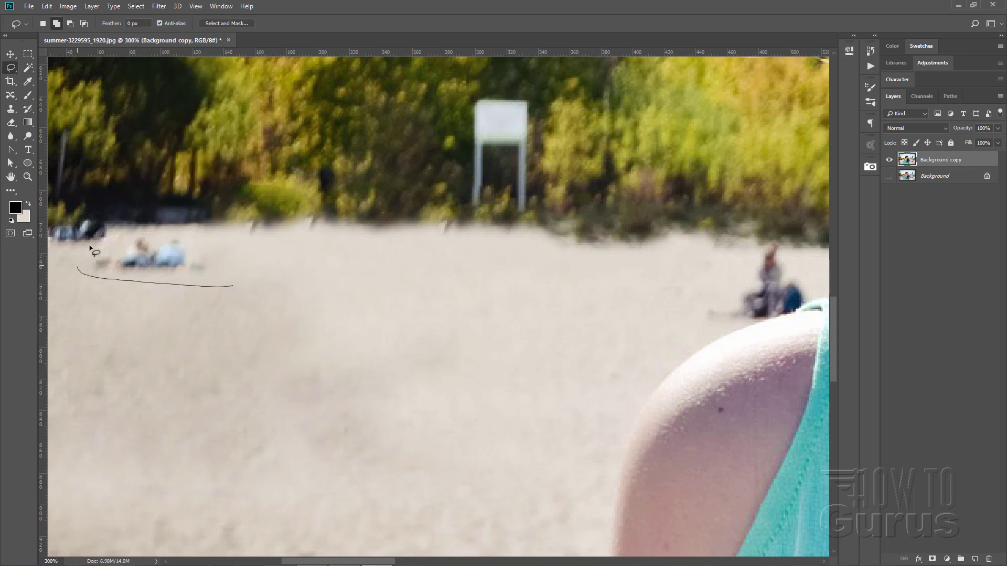
left_click_drag(222, 291, 223, 290)
left_click(46, 6)
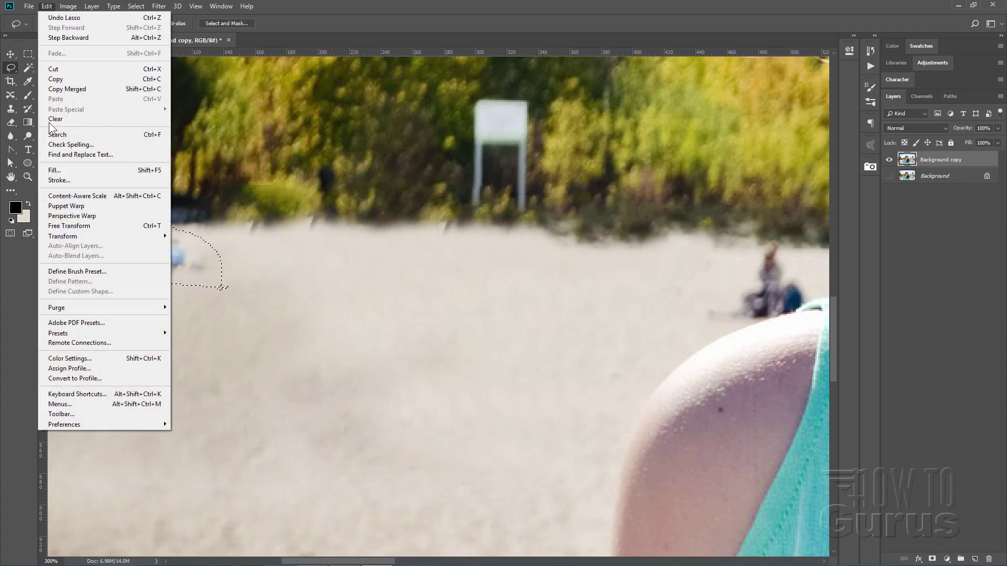
left_click(57, 169)
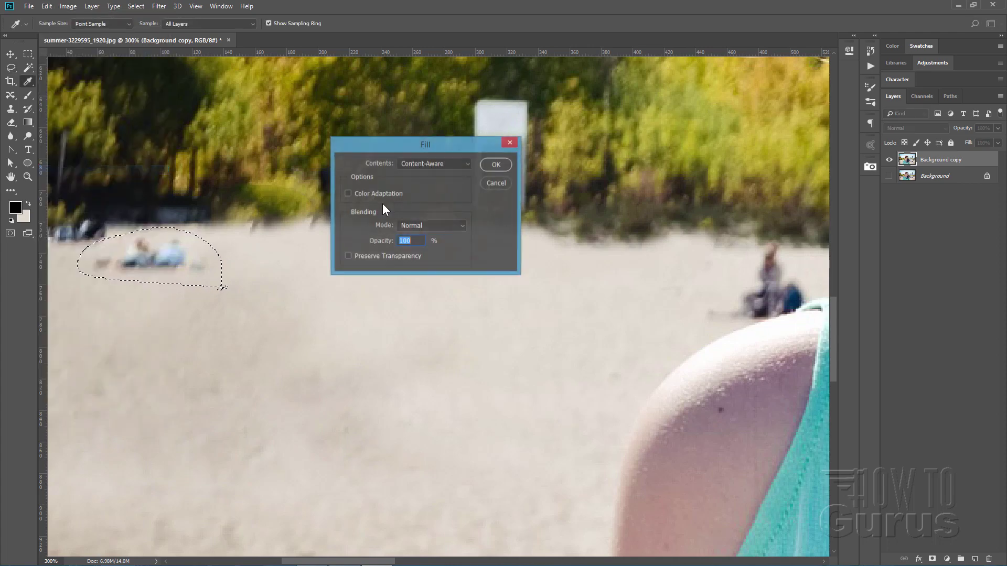
left_click(486, 165)
left_click(136, 6)
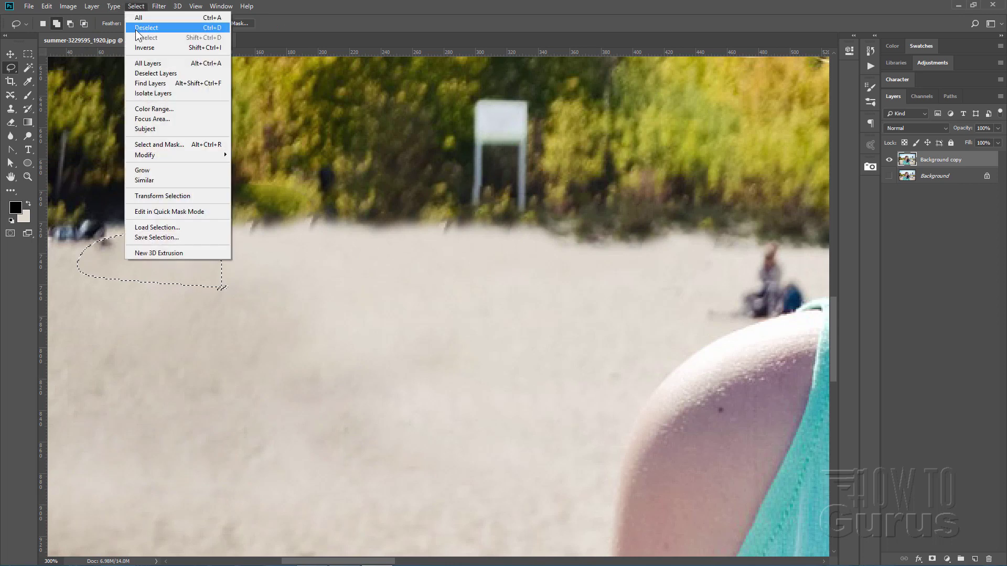
left_click(137, 29)
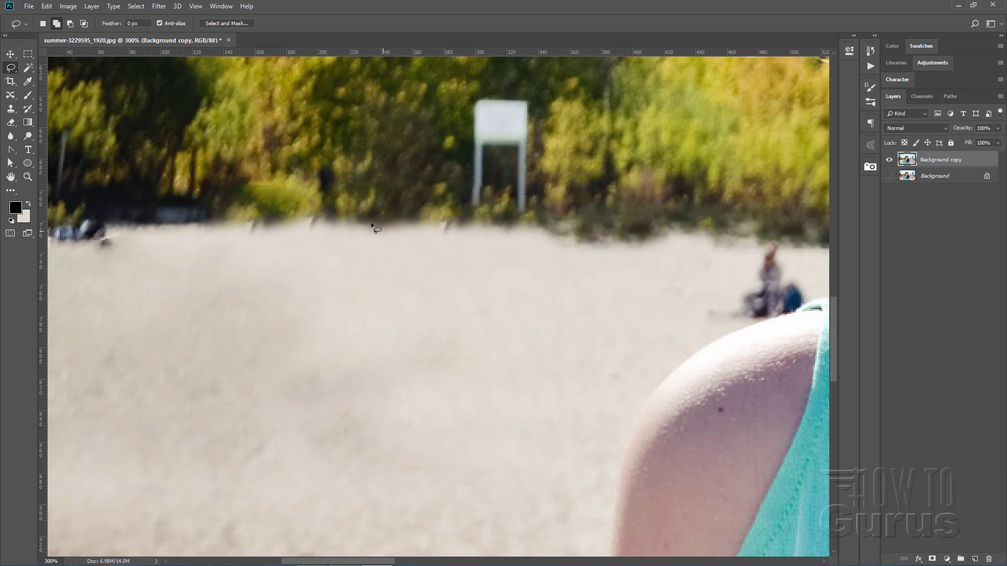
Clone Stamp the small white remnants along the line between trees and sand, left of the white sign
left_click(10, 110)
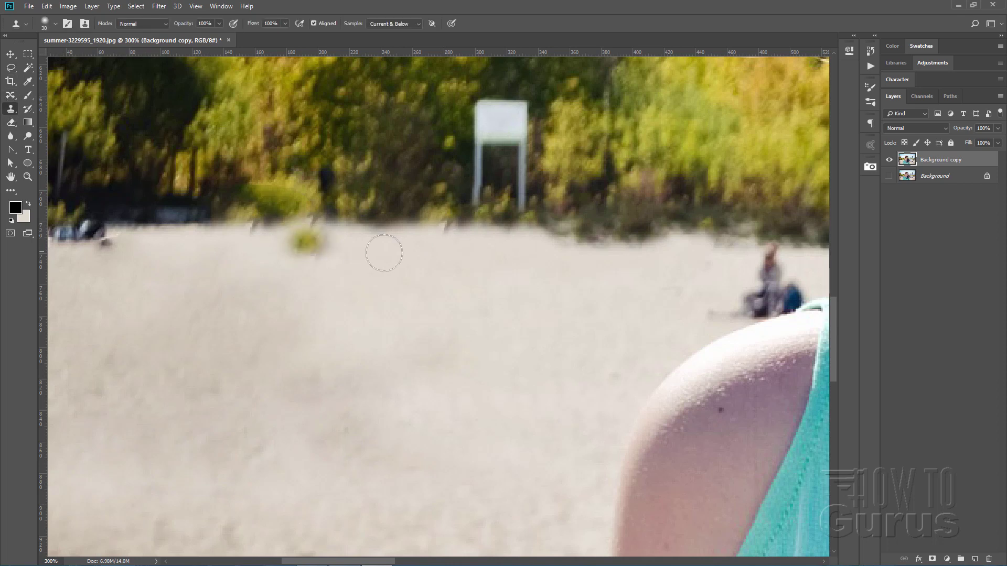
left_click(380, 224)
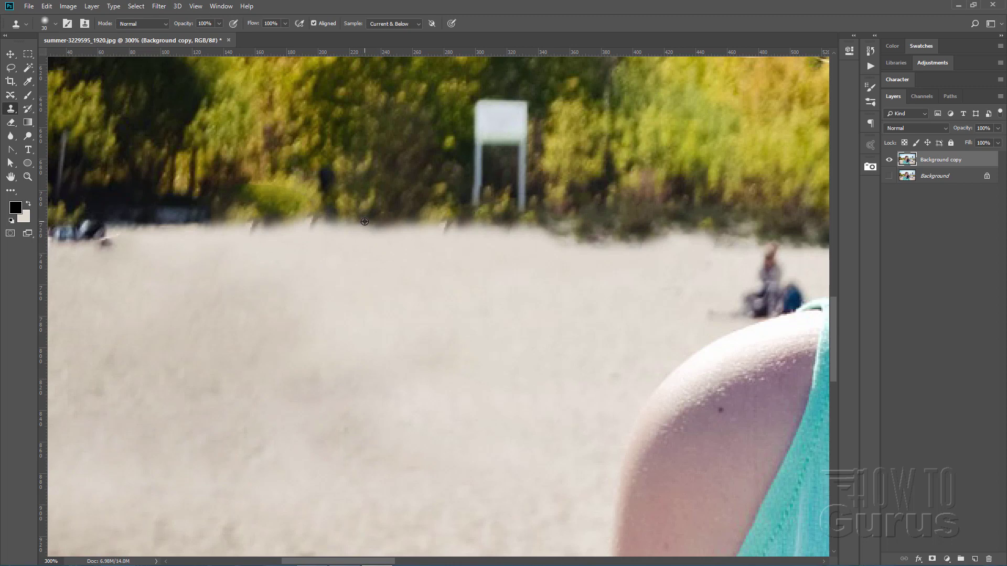
left_click(364, 221, "alt")
left_click(313, 222)
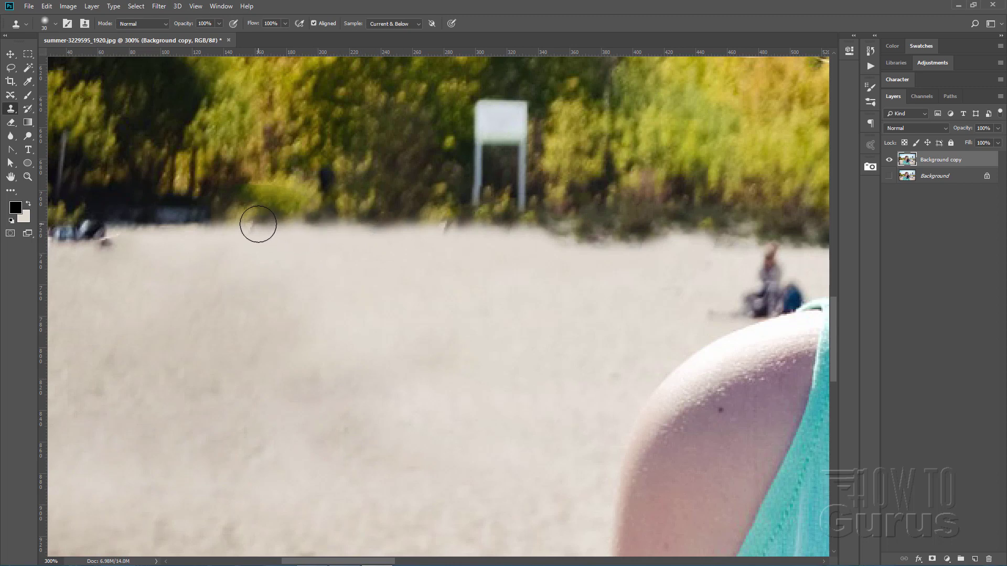
left_click(252, 223)
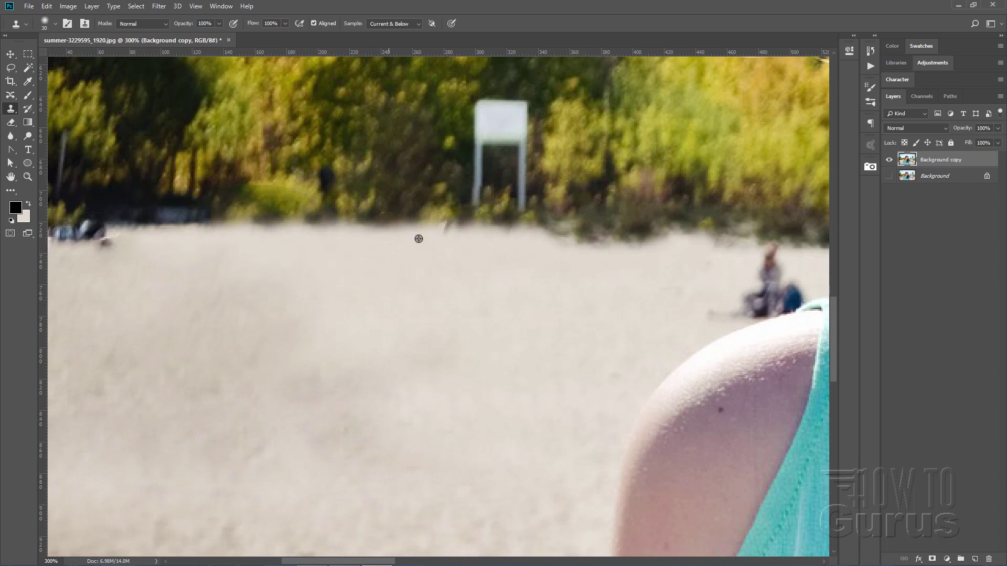
left_click(384, 213, "alt")
left_click(445, 223)
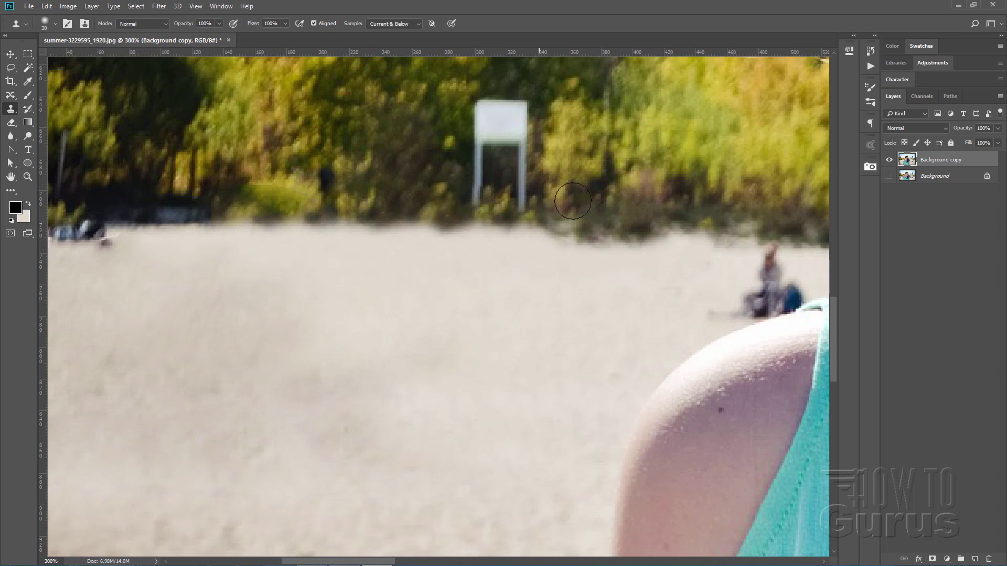
Clone nearby foliage over the white sign's panel and both its legs to remove it from the tree line
scroll(505, 168, "up", 4)
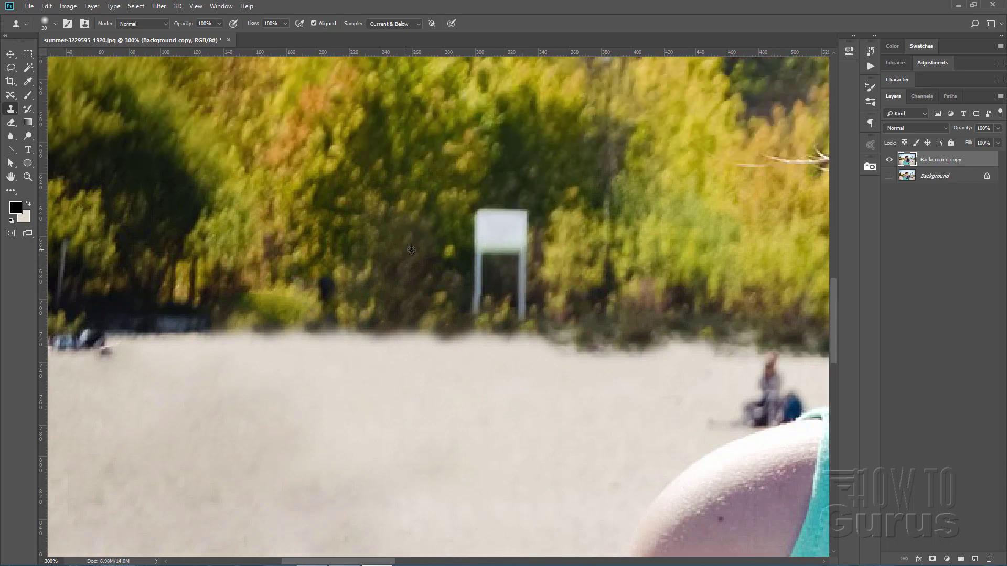
left_click_drag(477, 261, 490, 223)
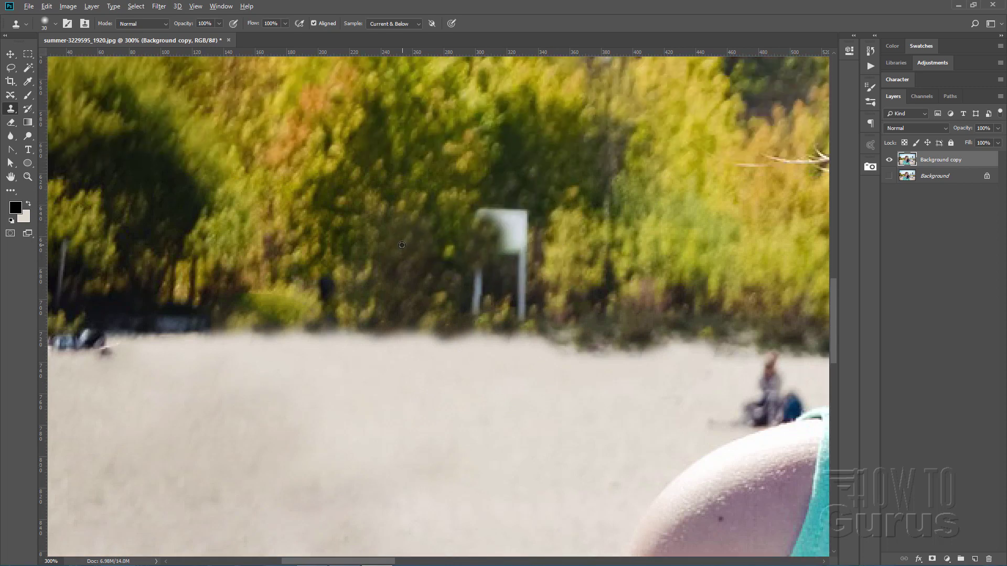
mouse_move(458, 269)
left_mouse_down()
mouse_move(479, 292)
mouse_move(488, 259)
left_mouse_up()
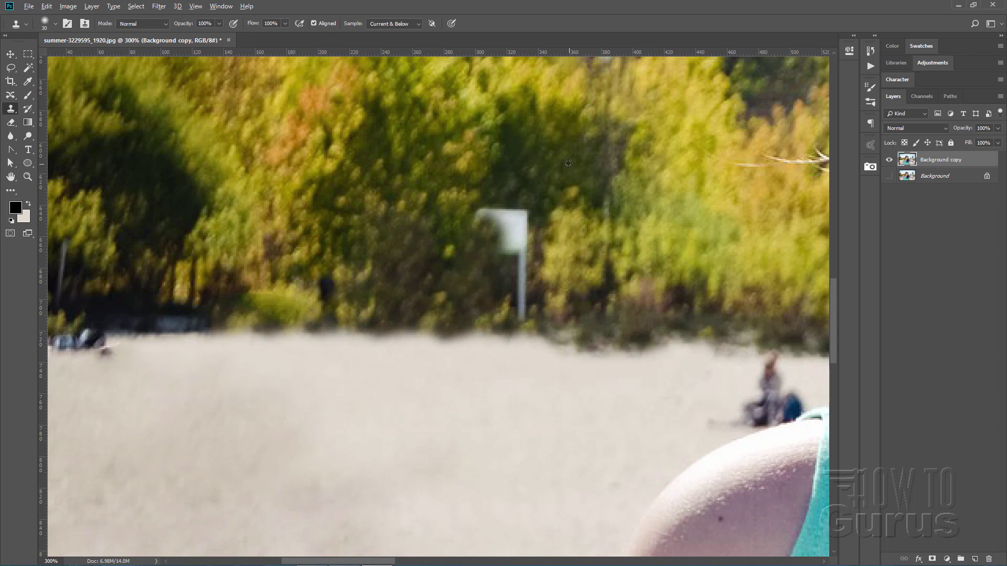
mouse_move(519, 191)
left_mouse_down()
mouse_move(519, 223)
mouse_move(495, 216)
mouse_move(501, 210)
mouse_move(524, 235)
mouse_move(499, 229)
left_mouse_up()
left_click(516, 175, "alt")
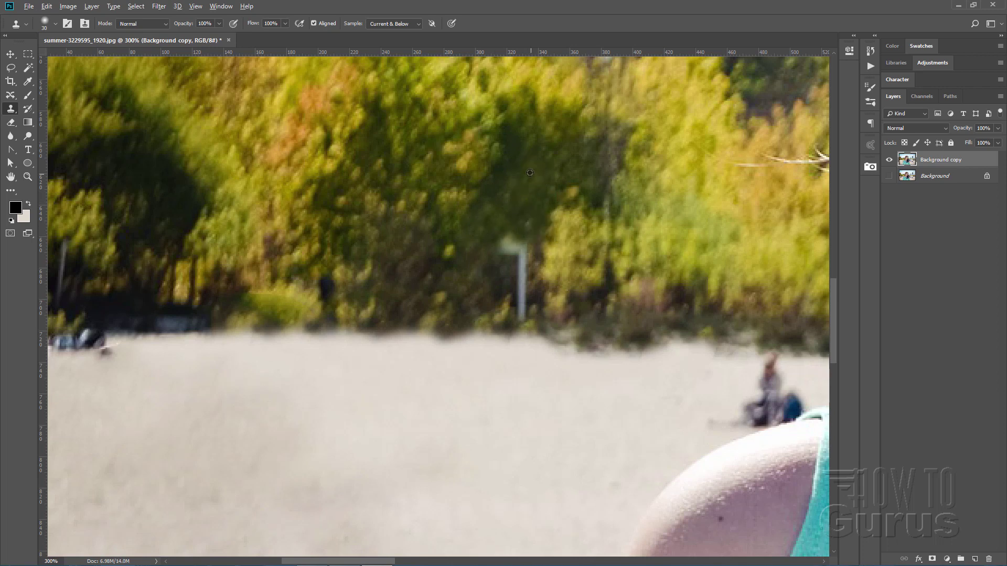
mouse_move(540, 194)
left_mouse_down()
mouse_move(512, 259)
mouse_move(559, 277)
left_mouse_up()
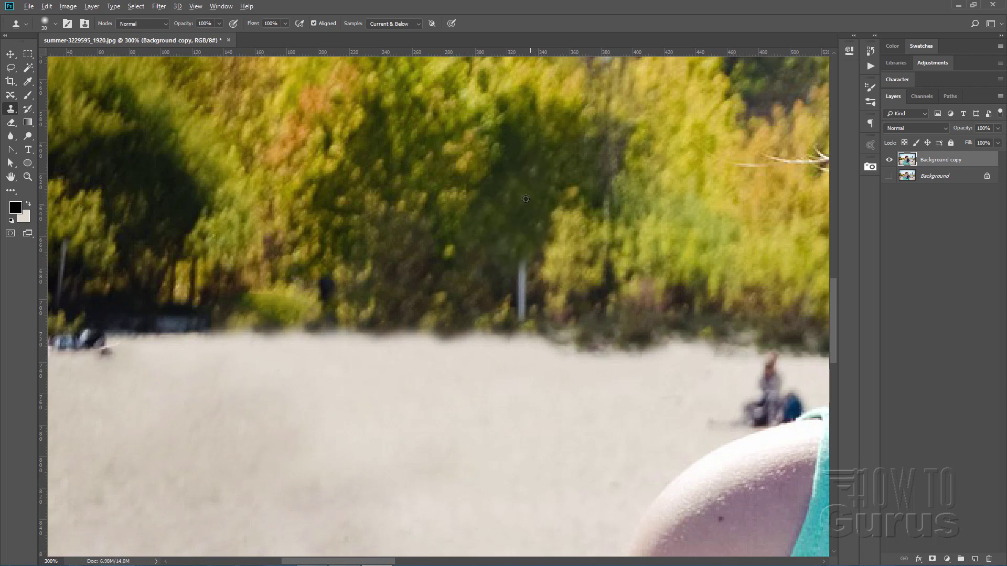
mouse_move(515, 202)
left_mouse_down()
mouse_move(520, 309)
mouse_move(525, 269)
left_mouse_up()
left_click(471, 250, "alt")
left_click_drag(540, 172, 555, 175)
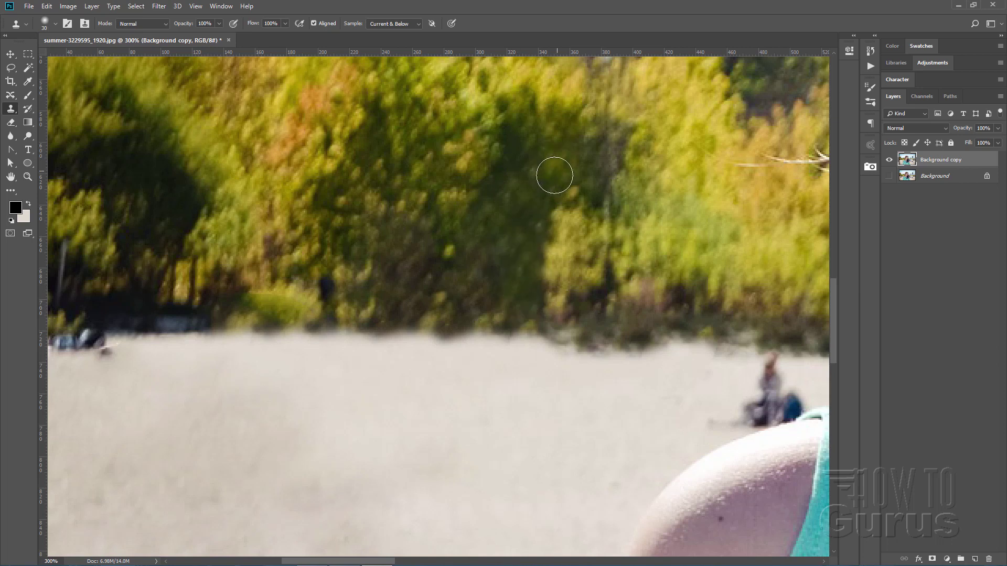
Clone sand and foliage over the reclining and bending figures at the photo's left edge
mouse_move(113, 376)
left_mouse_down()
mouse_move(134, 376)
mouse_move(117, 344)
left_mouse_up()
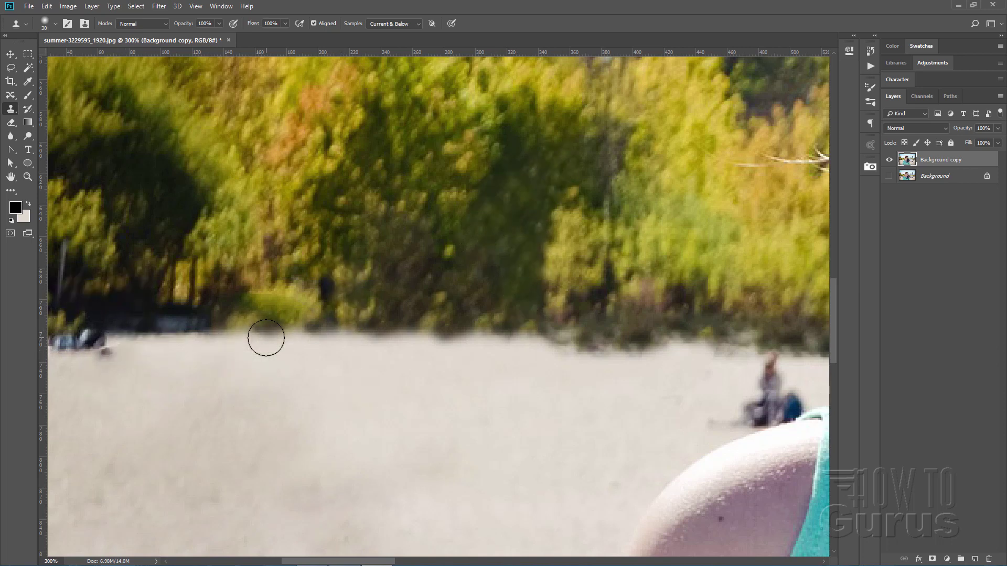
key("space")
left_click_drag(238, 359, 394, 360)
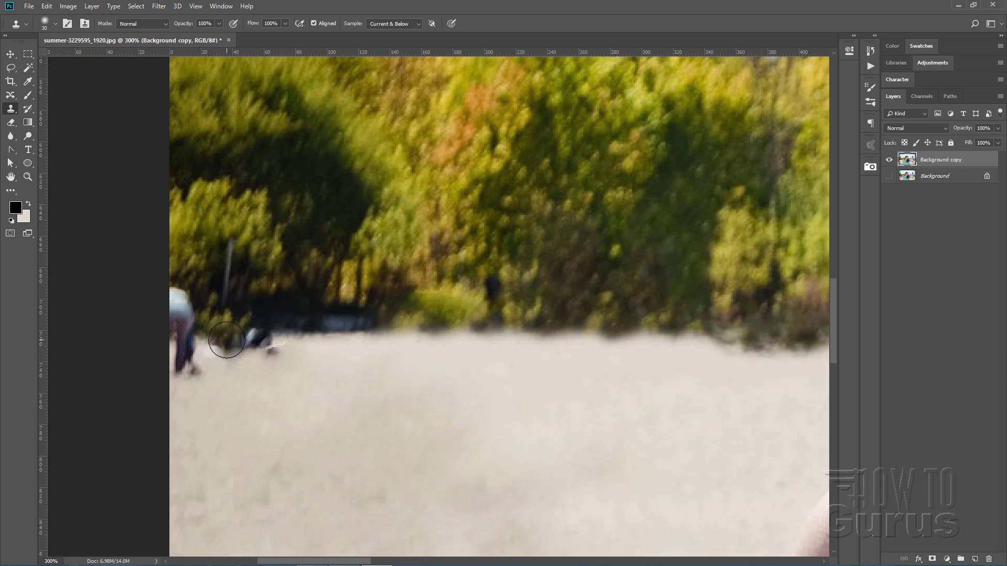
mouse_move(226, 340)
left_mouse_down()
mouse_move(334, 349)
mouse_move(322, 326)
left_mouse_up()
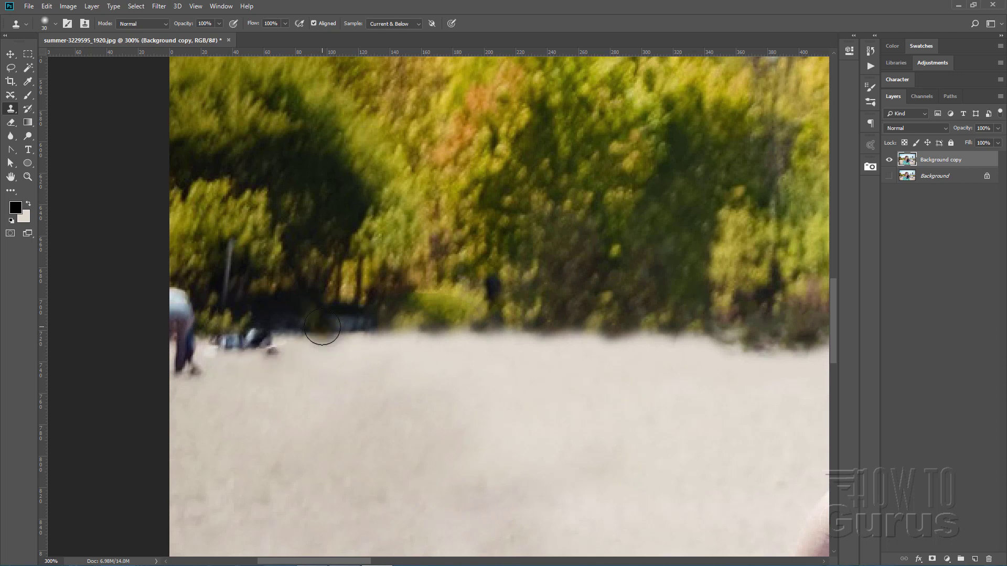
left_click(325, 328, "alt")
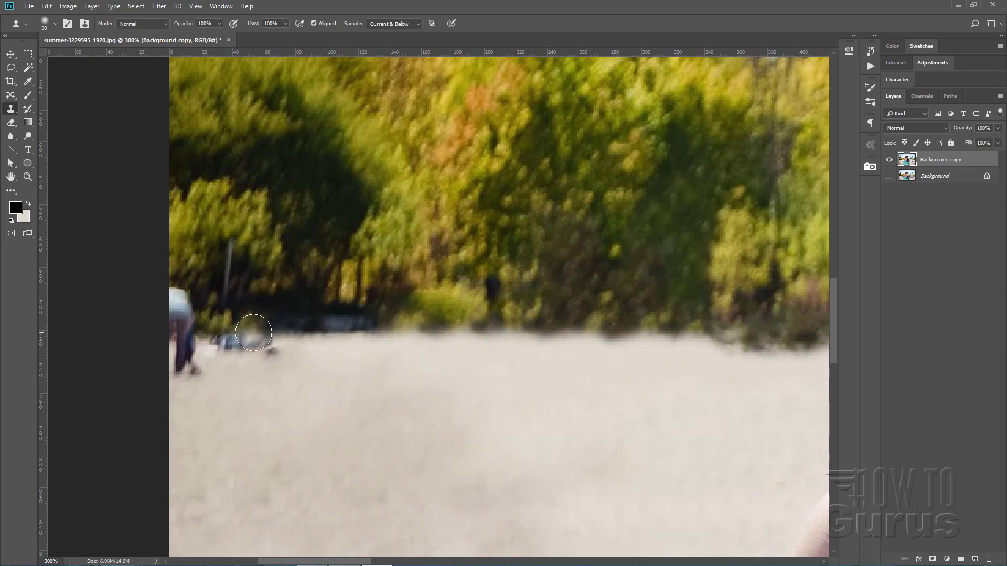
mouse_move(238, 334)
left_mouse_down()
mouse_move(268, 349)
mouse_move(180, 341)
mouse_move(181, 371)
mouse_move(202, 365)
mouse_move(182, 343)
mouse_move(179, 295)
mouse_move(170, 315)
mouse_move(172, 282)
left_mouse_up()
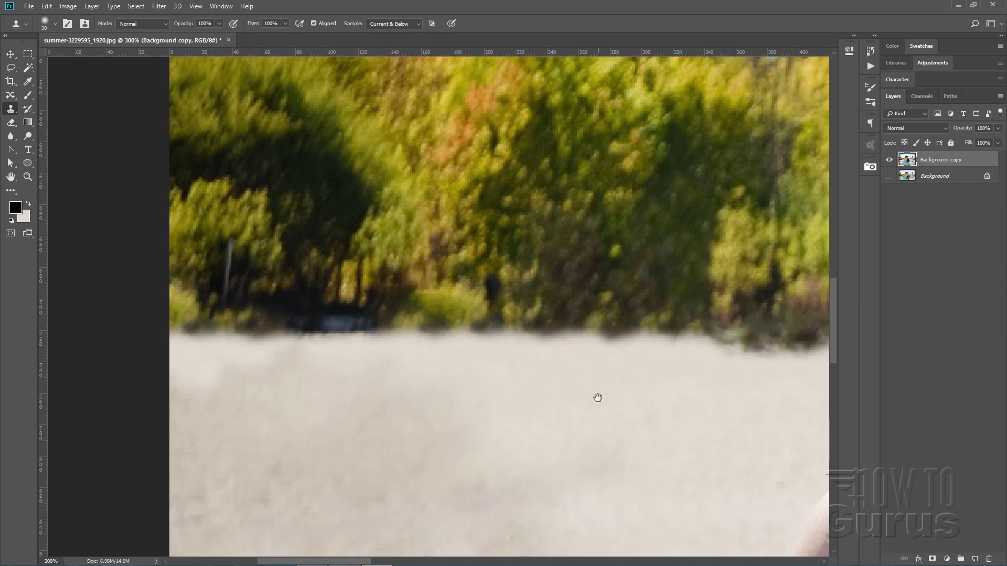
With the Polygonal Lasso, trace the edge of the woman's shoulder and top strap beneath the seated figure at 600% zoom
left_click_drag(596, 398, 344, 378)
left_click_drag(526, 333, 284, 369)
mouse_move(420, 372)
left_mouse_down()
mouse_move(372, 337)
mouse_move(382, 284)
left_mouse_up()
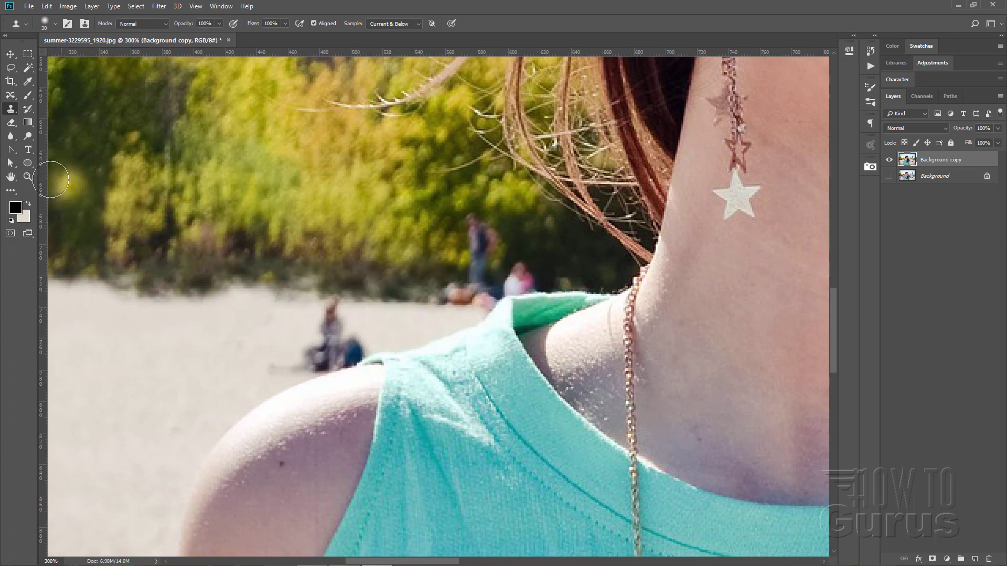
left_click(28, 176)
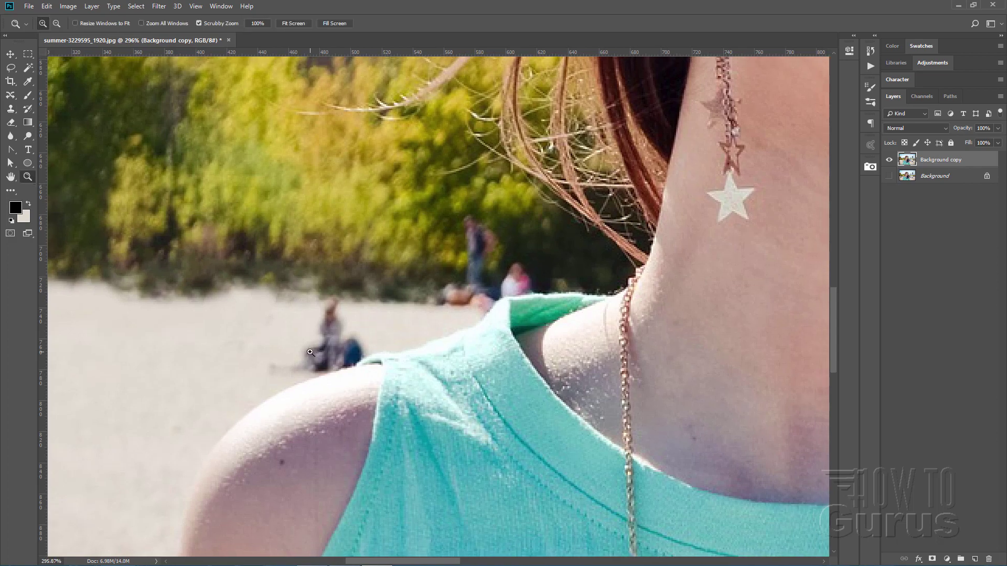
left_click_drag(308, 363, 381, 286)
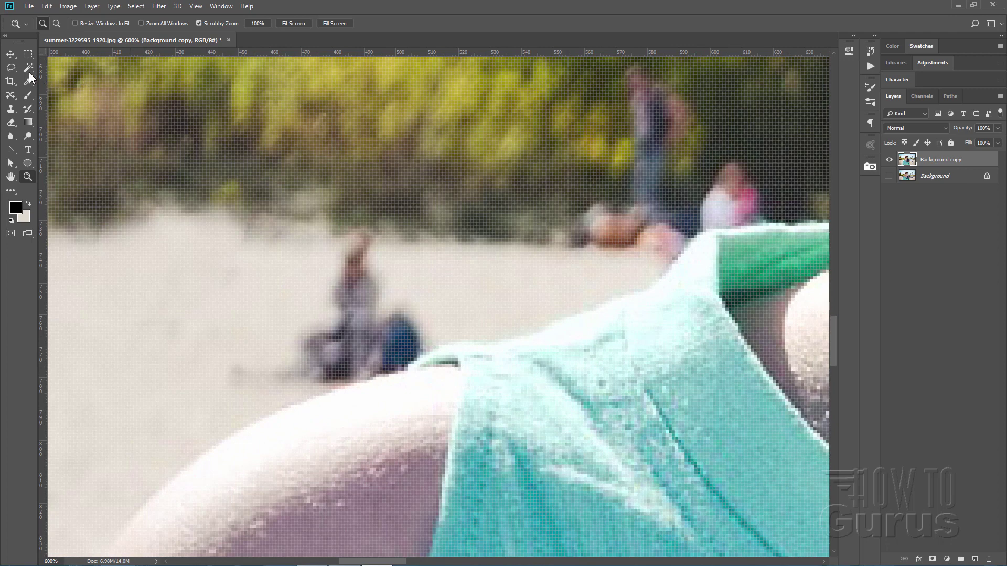
left_click(11, 69)
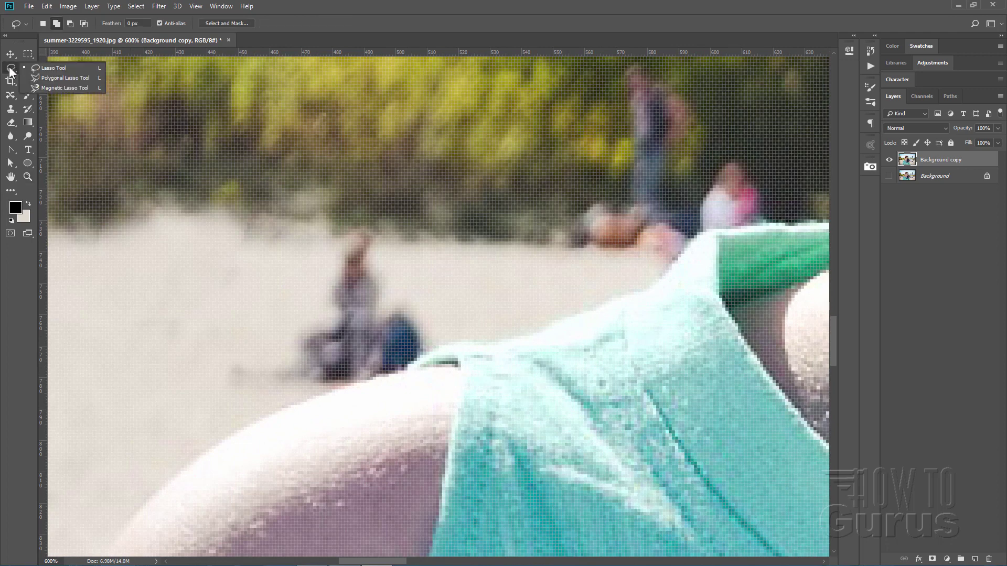
left_click(61, 77)
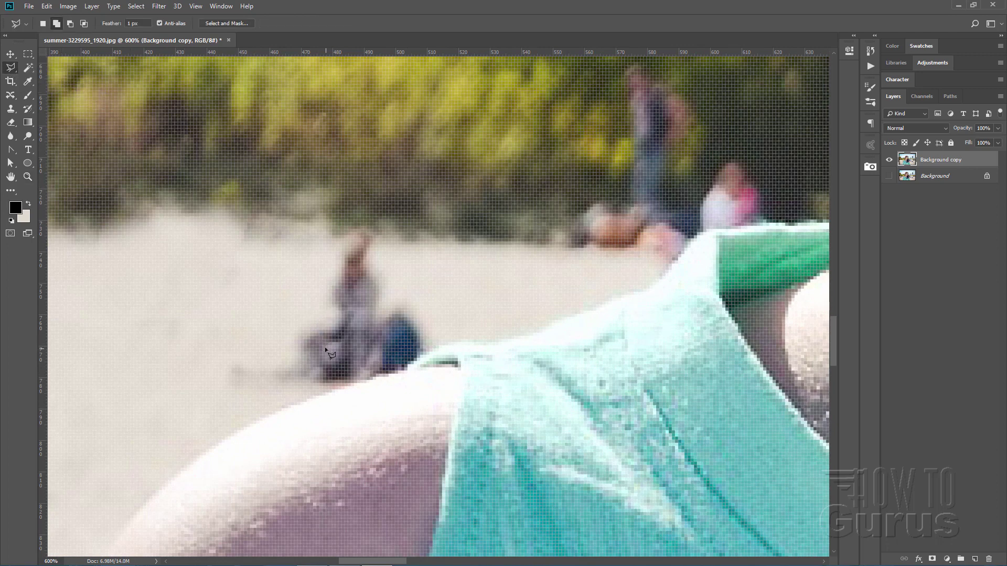
left_click(222, 442)
left_click(250, 425)
left_click(274, 412)
left_click(299, 403)
left_click_drag(464, 341, 485, 342)
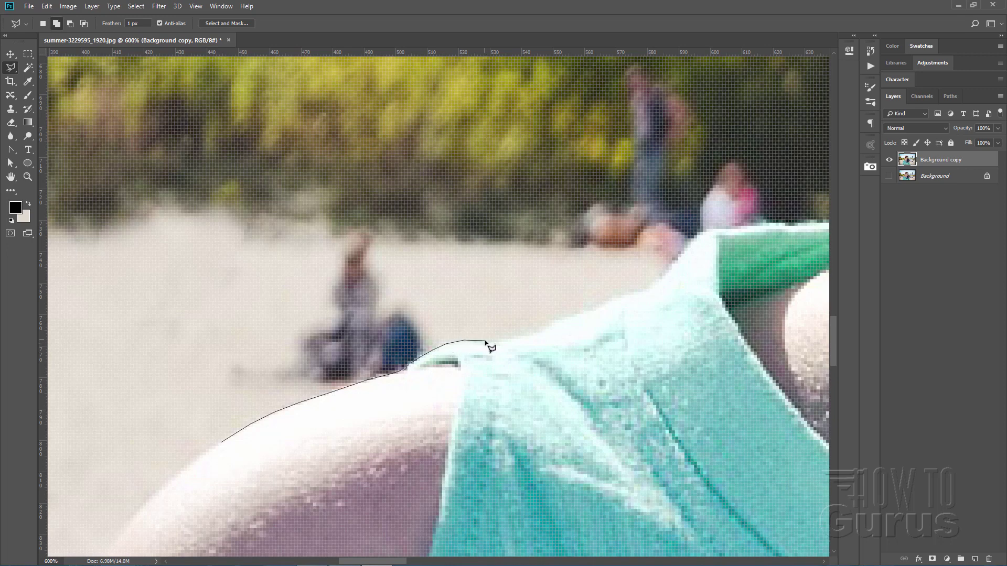
Close the polygonal selection around the seated figure, taking in the surrounding sand and part of the tree line
left_click(545, 293)
left_click(518, 194)
left_click(362, 108)
left_click(172, 172)
left_click(123, 295)
left_click(157, 361)
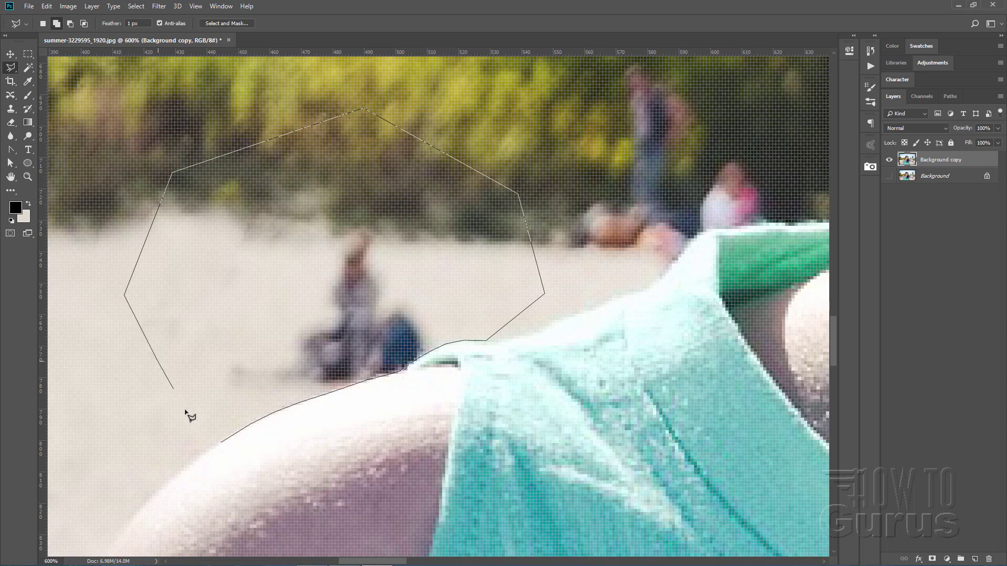
left_click(220, 442)
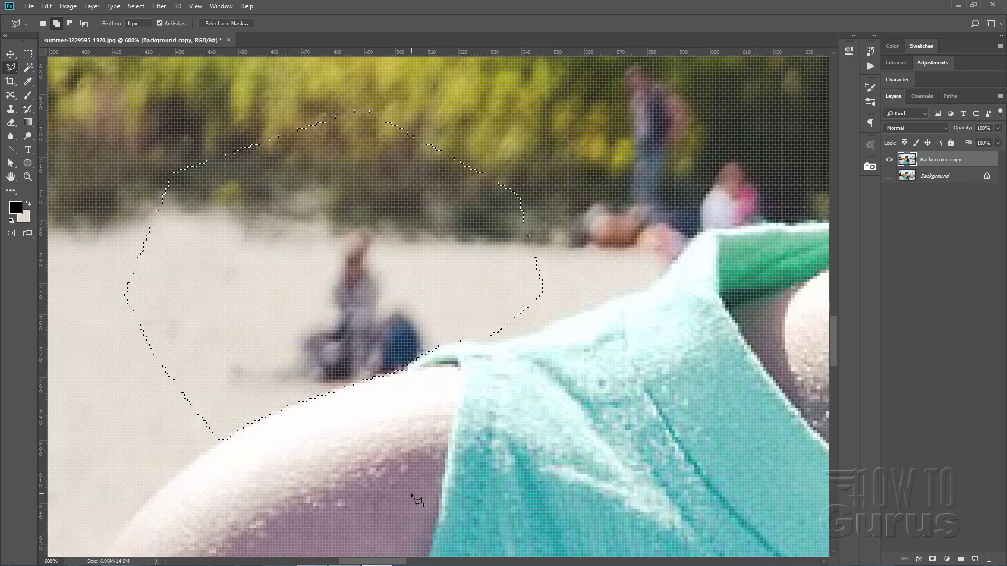
Clone sand and foliage over the seated figure inside the selection, down to the shoulder edge, and deselect
left_click_drag(386, 460, 627, 447)
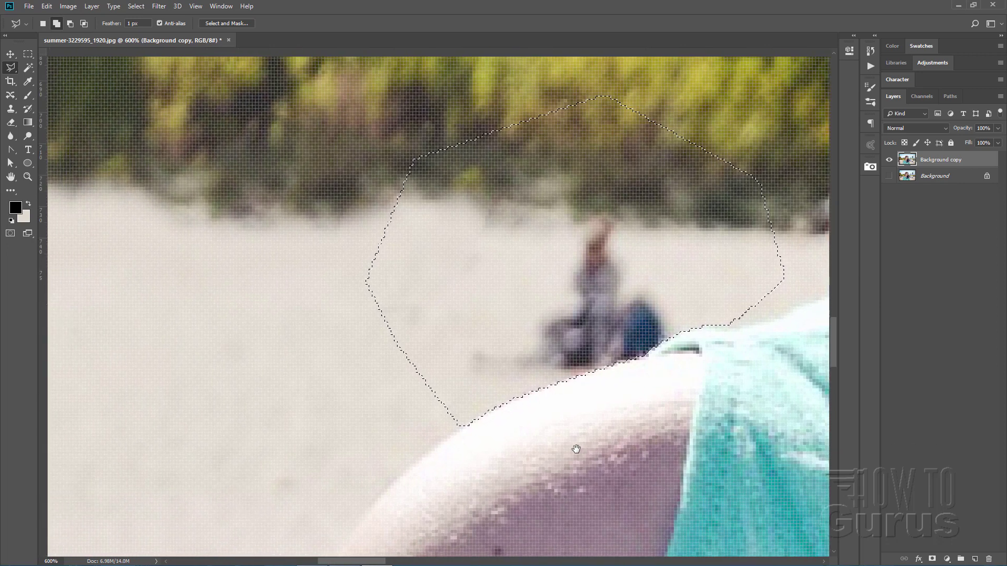
key("ctrl+r")
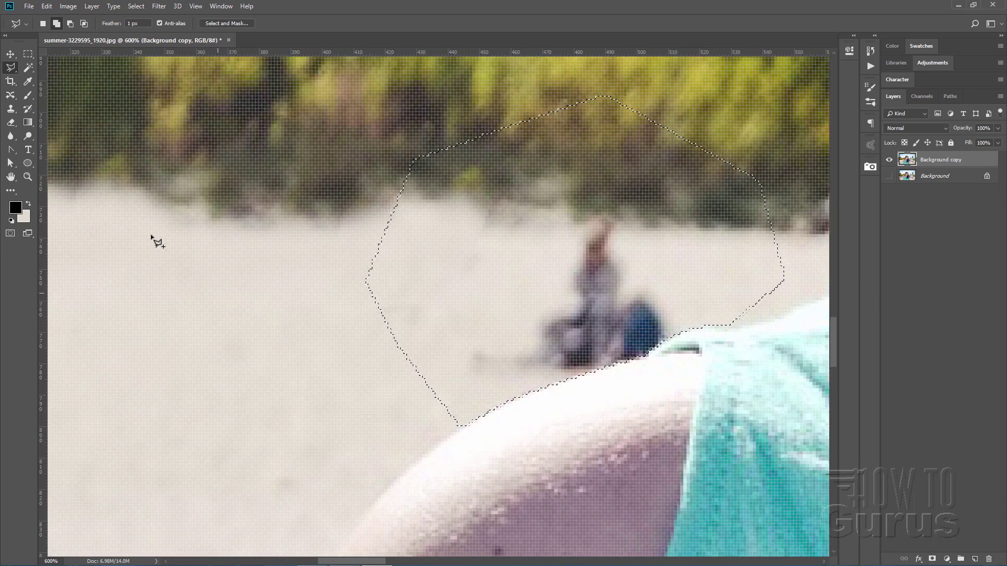
left_click(10, 108)
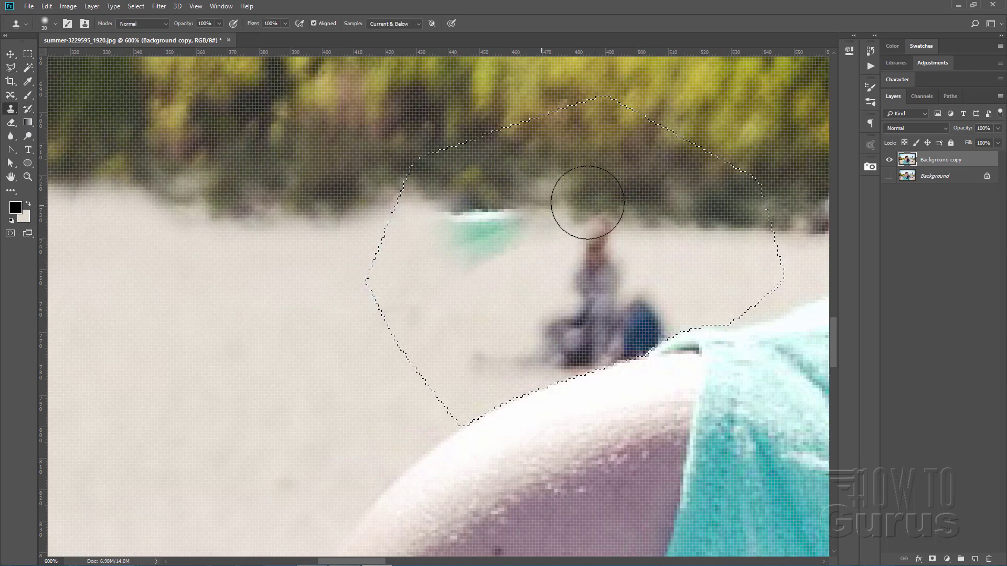
left_click(656, 236, "alt")
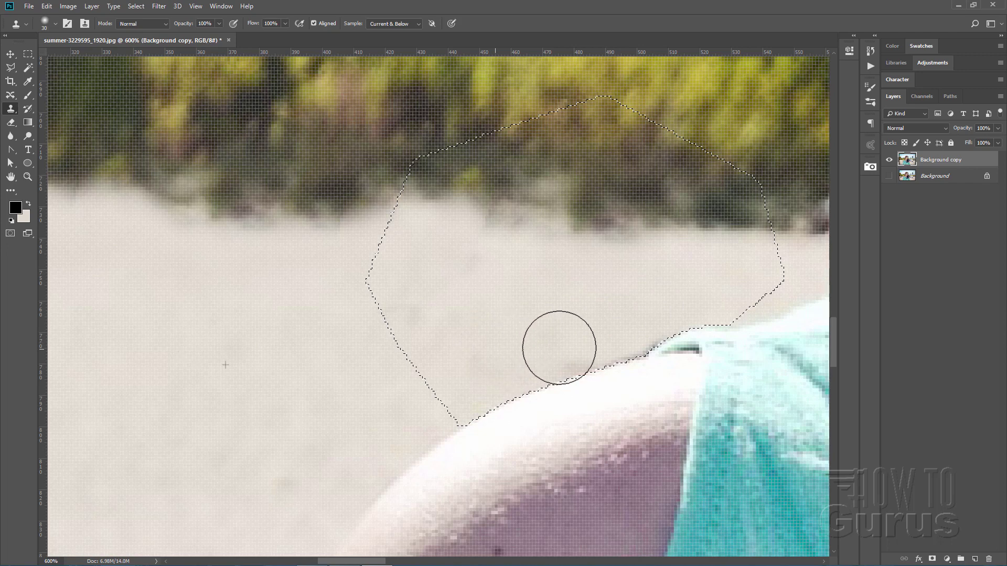
left_click_drag(579, 339, 636, 337)
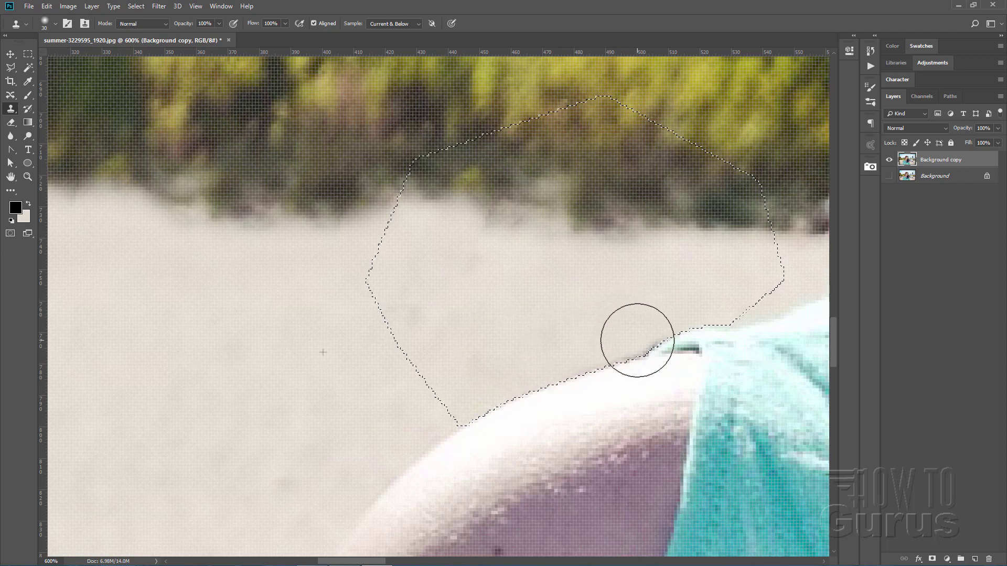
left_click(129, 7)
left_click(139, 30)
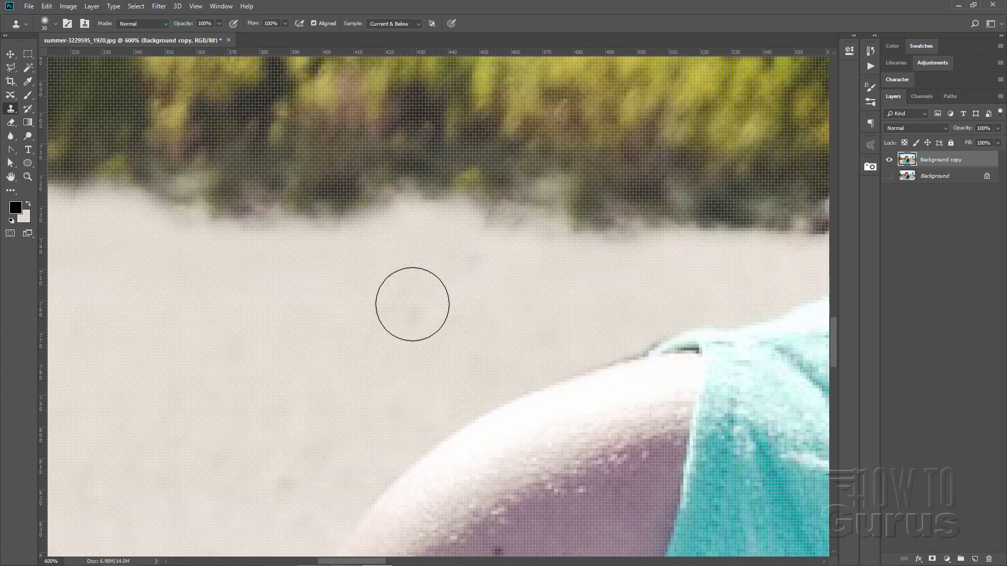
Set the foreground colour to the light sand tone sampled just beside the woman's shoulder strap
left_click(10, 55)
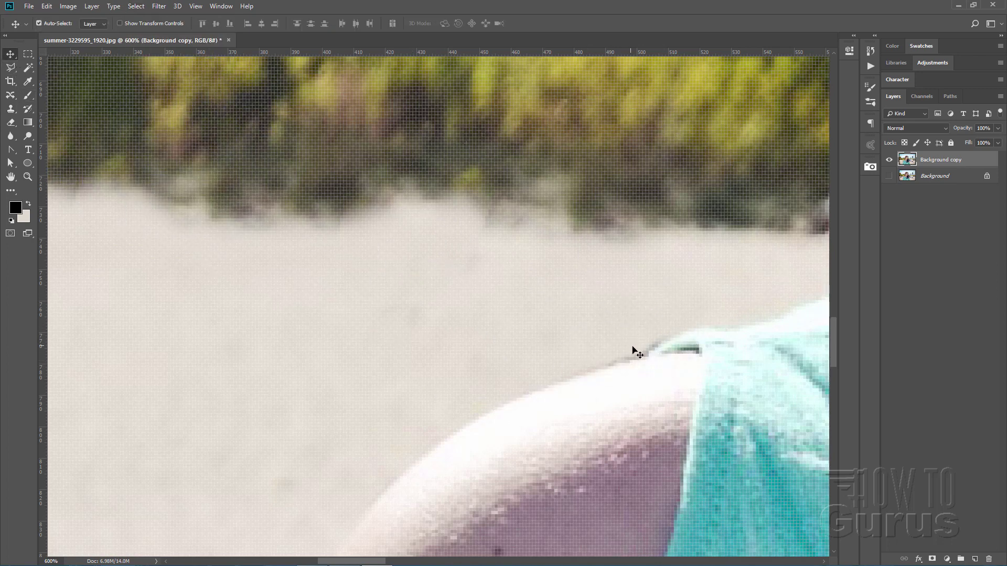
left_click_drag(653, 355, 386, 339)
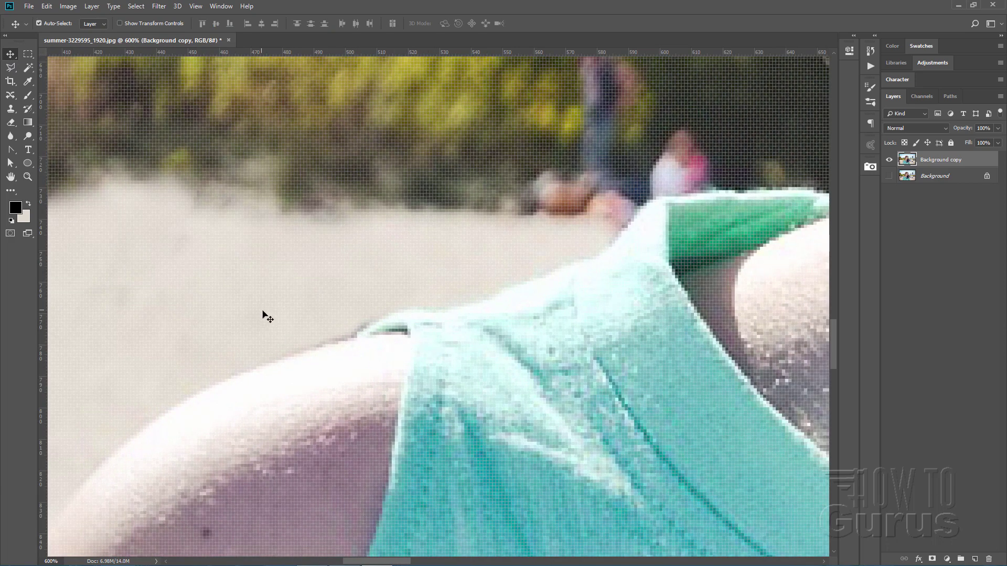
left_click(14, 211)
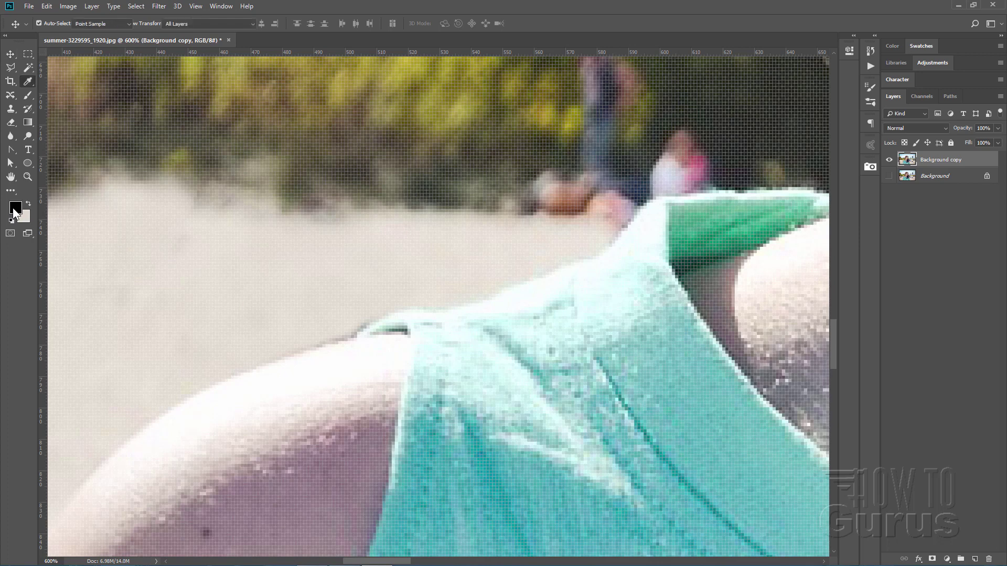
left_click_drag(222, 340, 608, 321)
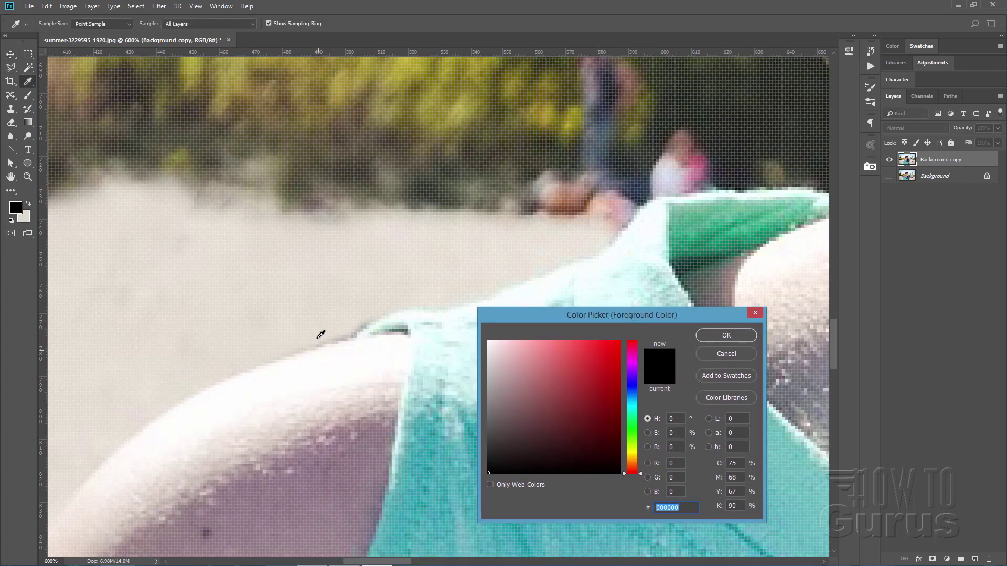
left_click(337, 325)
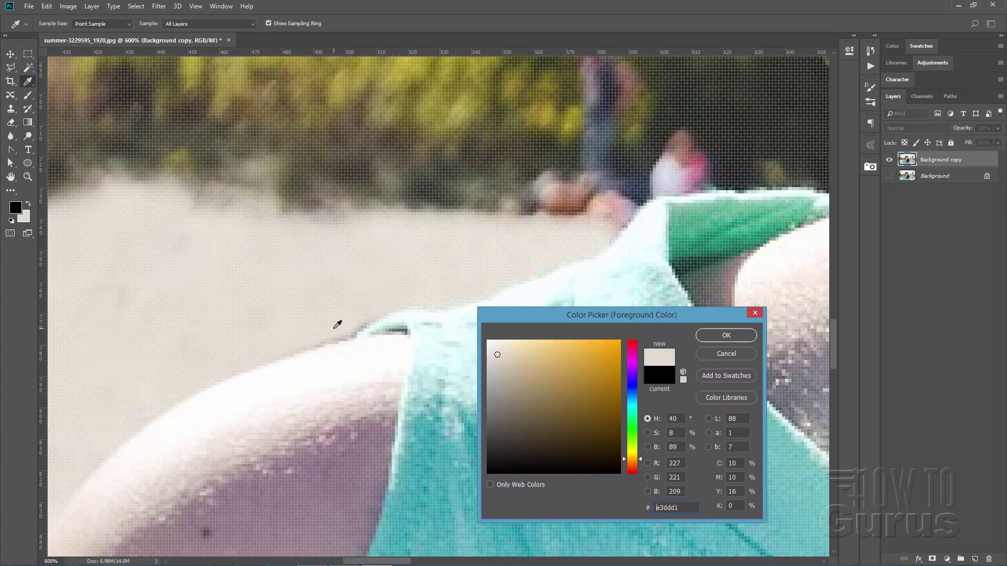
left_click(722, 335)
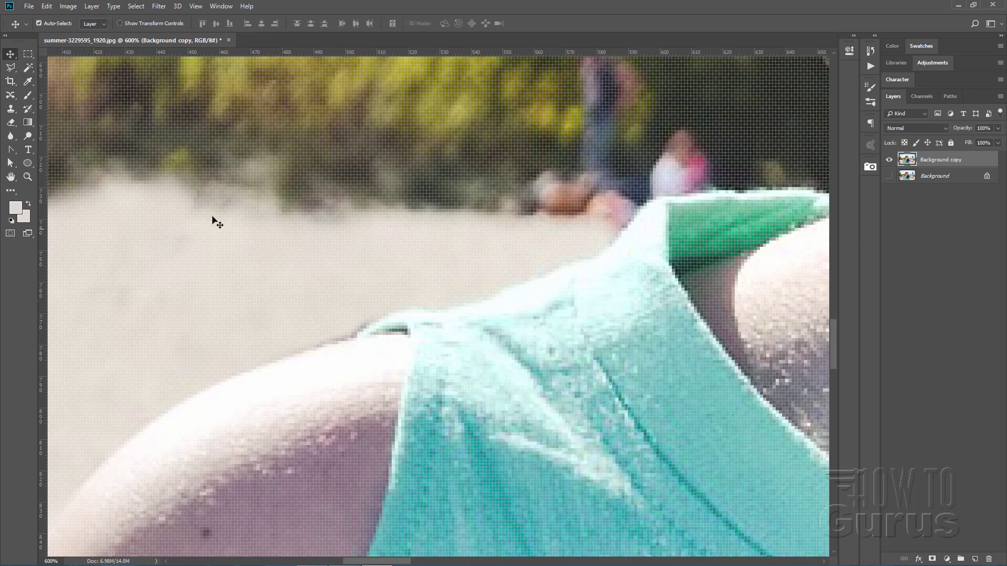
Paint the sand colour over the dark fringe where the shoulder meets the strap, using a 3 px brush
left_click(29, 94)
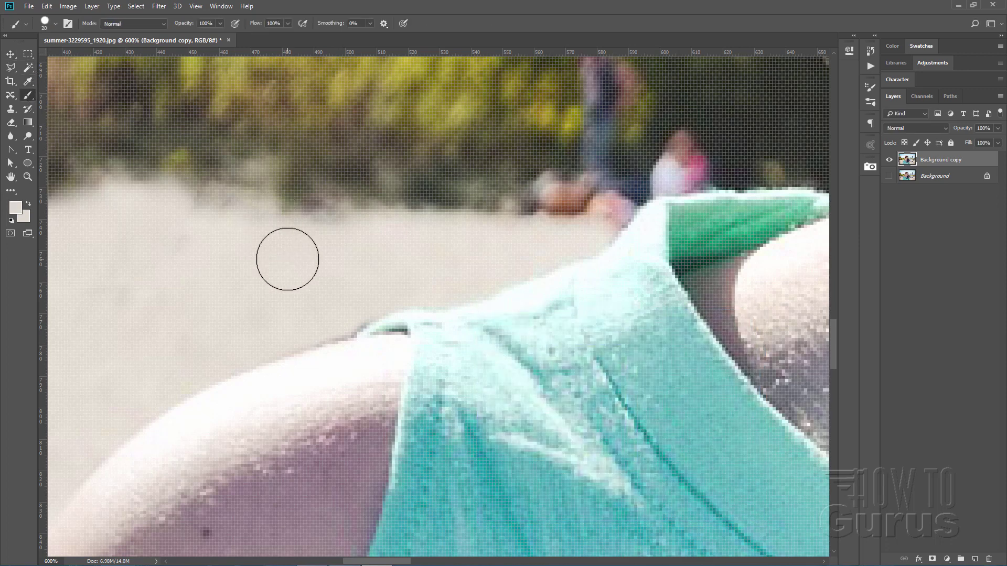
key("bracketleft")
key("bracketleft")
key("bracketleft")
key("bracketleft")
key("bracketleft")
key("bracketleft")
key("bracketleft")
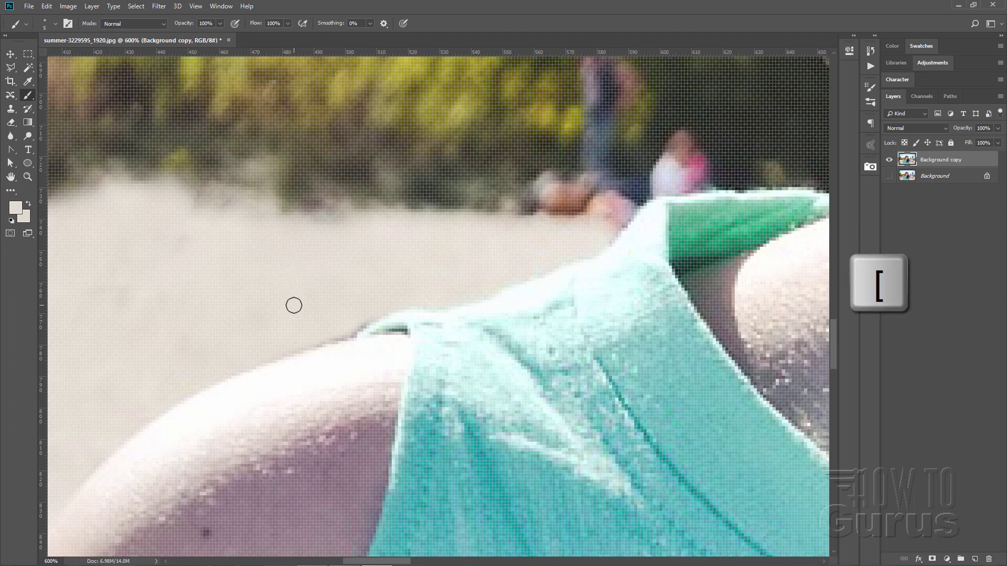
key("bracketleft")
key("bracketleft")
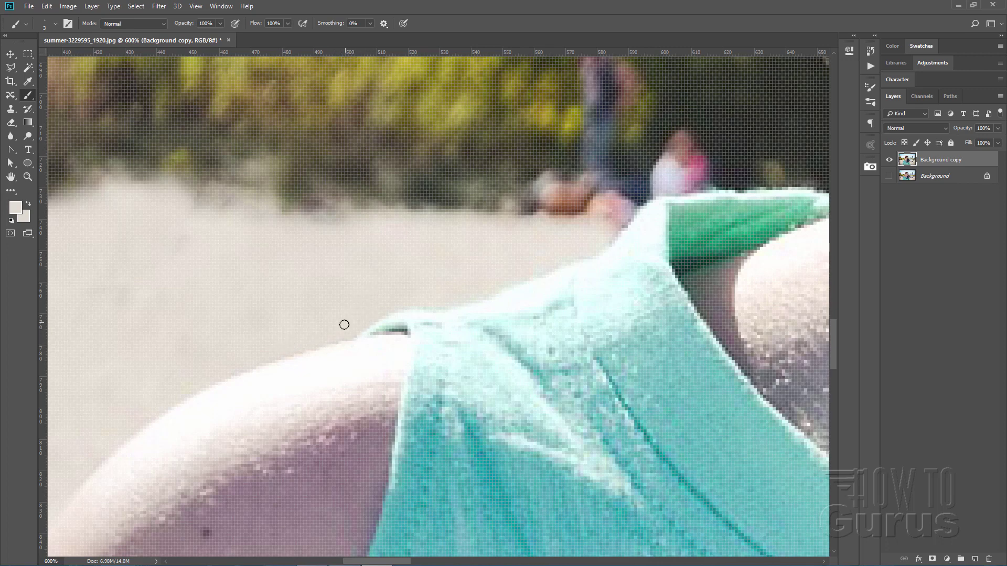
Select the standing, seated and reclining figures above the top's collar with the Polygonal Lasso, following the edge of the fabric
mouse_move(658, 192)
left_mouse_down()
mouse_move(645, 223)
mouse_move(442, 360)
mouse_move(346, 341)
mouse_move(410, 326)
mouse_move(424, 335)
left_mouse_up()
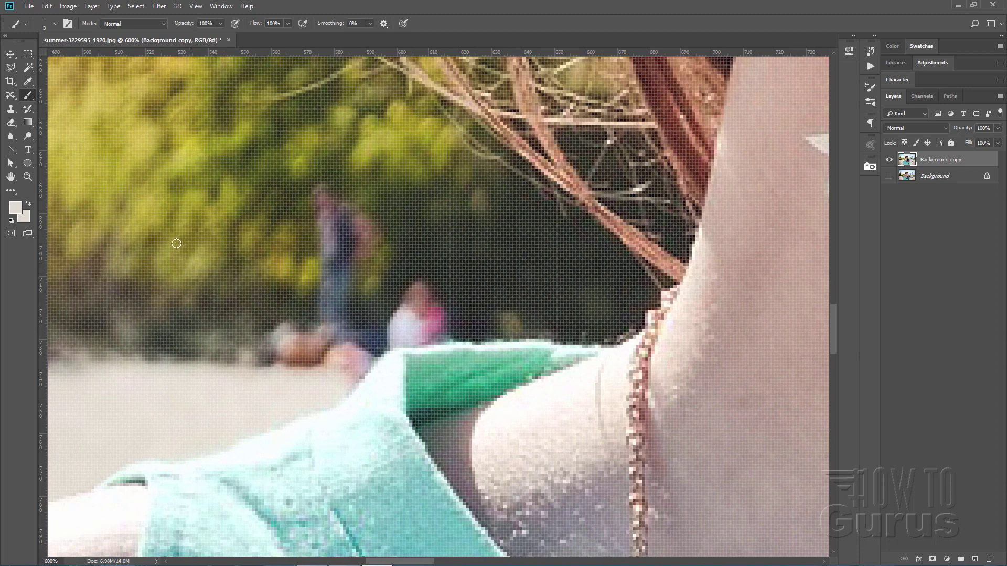
left_click(16, 67)
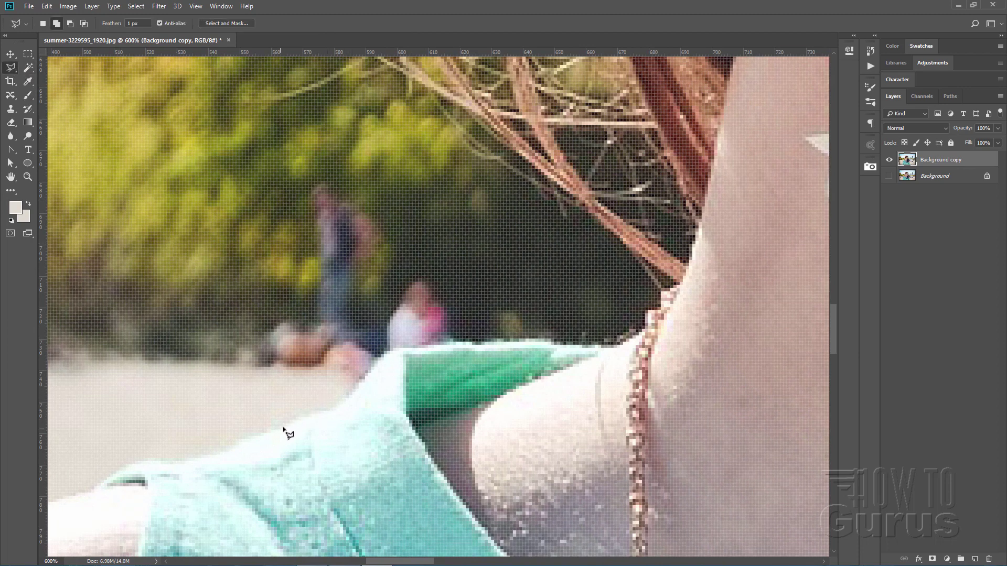
mouse_move(283, 428)
left_mouse_down()
mouse_move(355, 399)
mouse_move(393, 352)
mouse_move(530, 342)
mouse_move(499, 233)
mouse_move(424, 147)
mouse_move(347, 108)
mouse_move(233, 130)
mouse_move(164, 181)
mouse_move(147, 262)
left_mouse_up()
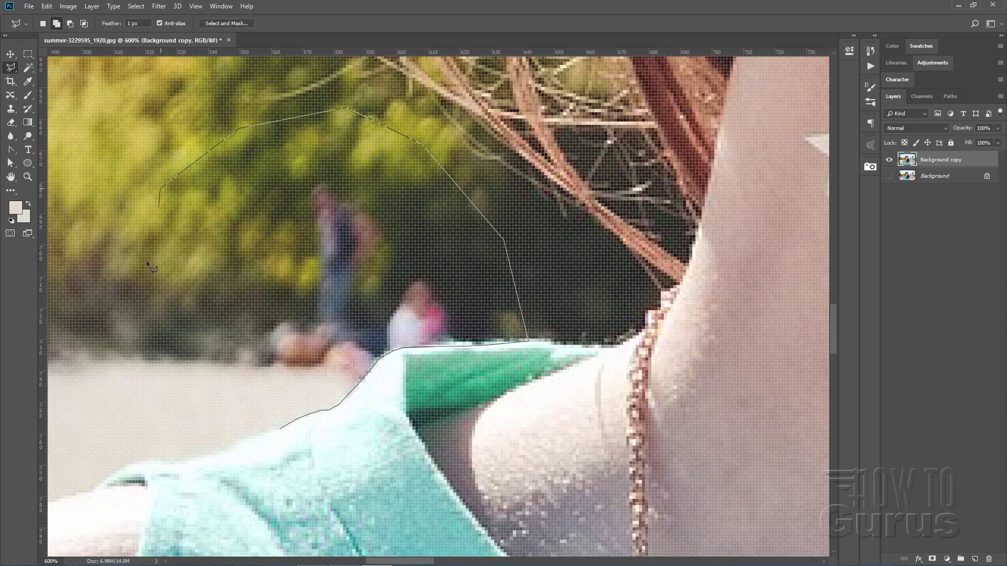
mouse_move(153, 333)
left_mouse_down()
mouse_move(167, 377)
mouse_move(194, 399)
mouse_move(282, 430)
left_mouse_up()
left_click(286, 429)
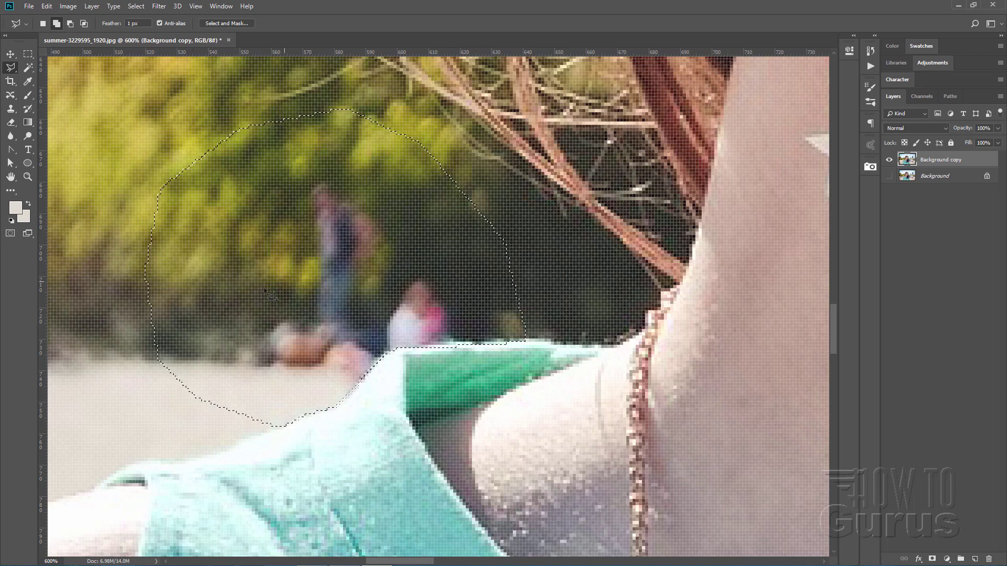
Clone foliage, tree line and sand over the standing, seated and reclining figures inside the selection, and deselect
left_click(10, 108)
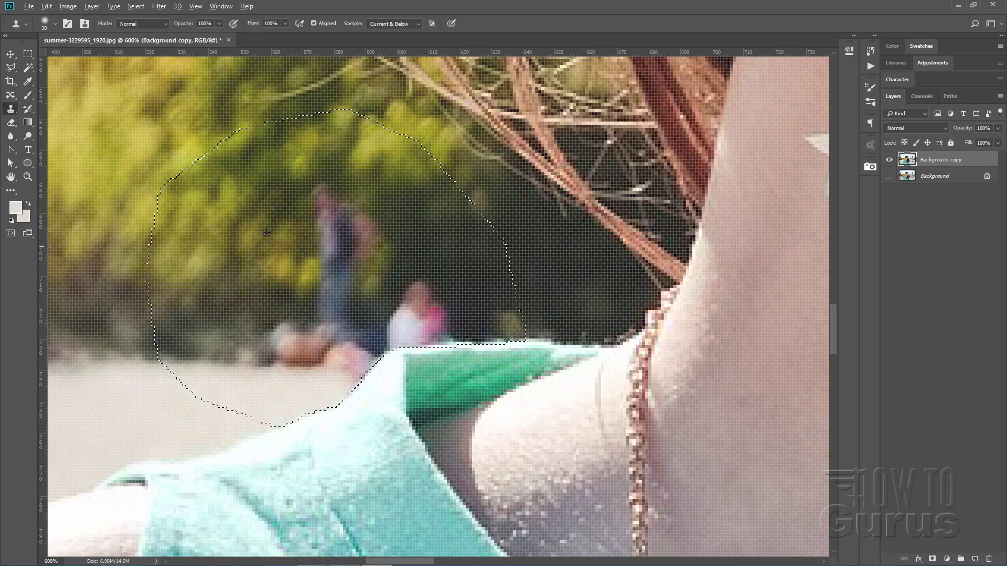
left_click(239, 229, "alt")
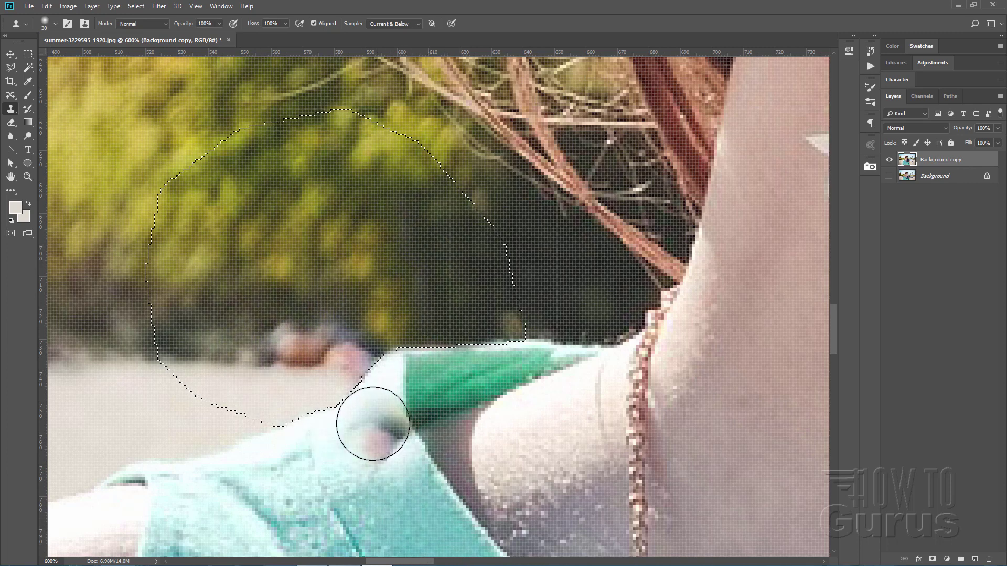
left_click_drag(355, 418, 664, 408)
key("ctrl+r")
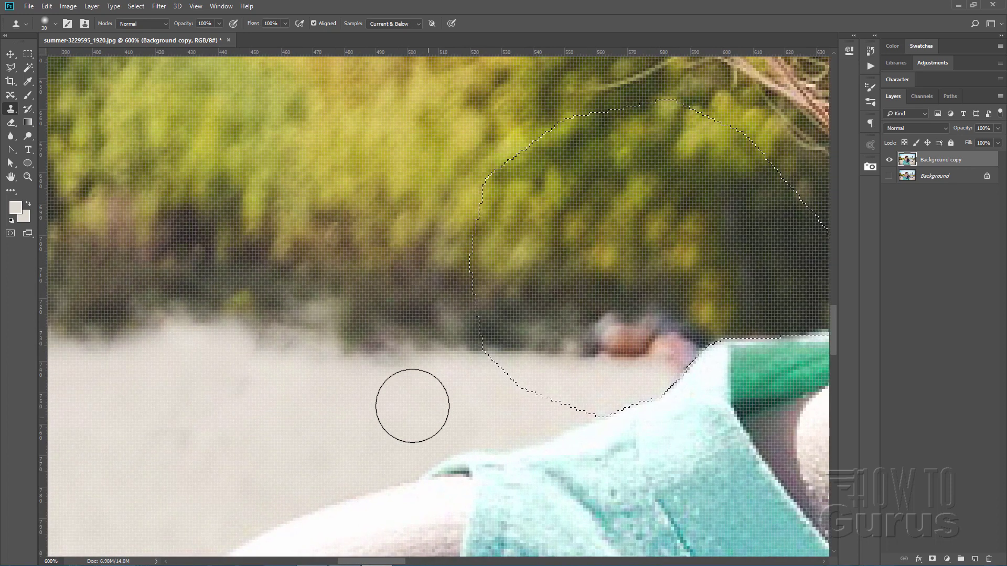
left_click(387, 344, "alt")
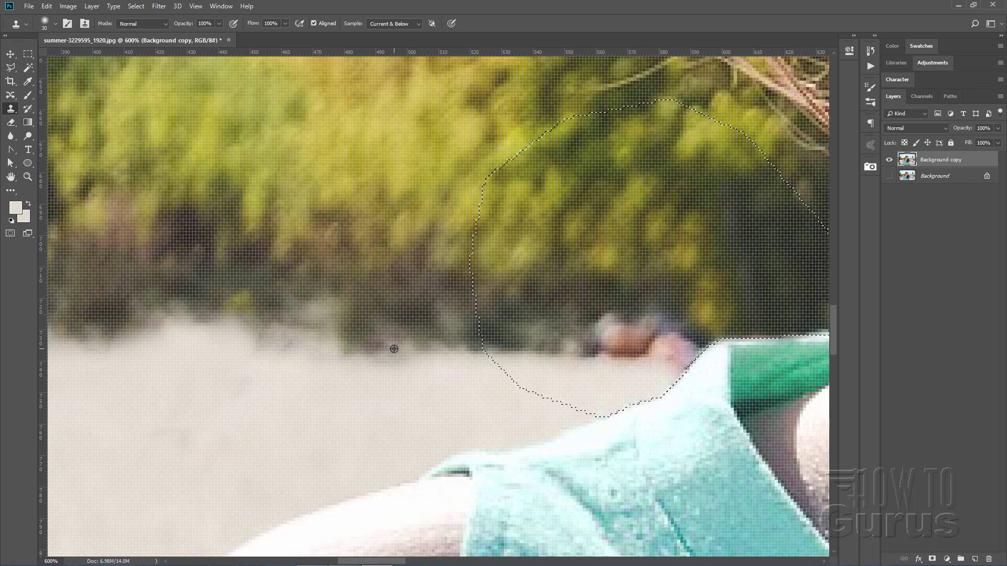
mouse_move(593, 356)
left_mouse_down()
mouse_move(688, 347)
mouse_move(652, 337)
mouse_move(672, 362)
mouse_move(681, 355)
mouse_move(663, 366)
mouse_move(687, 341)
left_mouse_up()
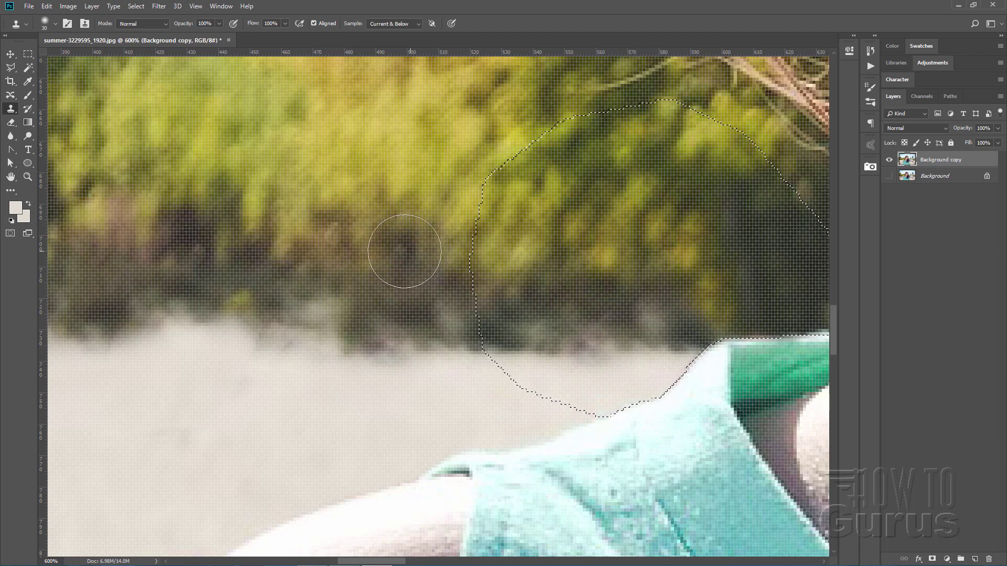
left_click(136, 5)
left_click(154, 31)
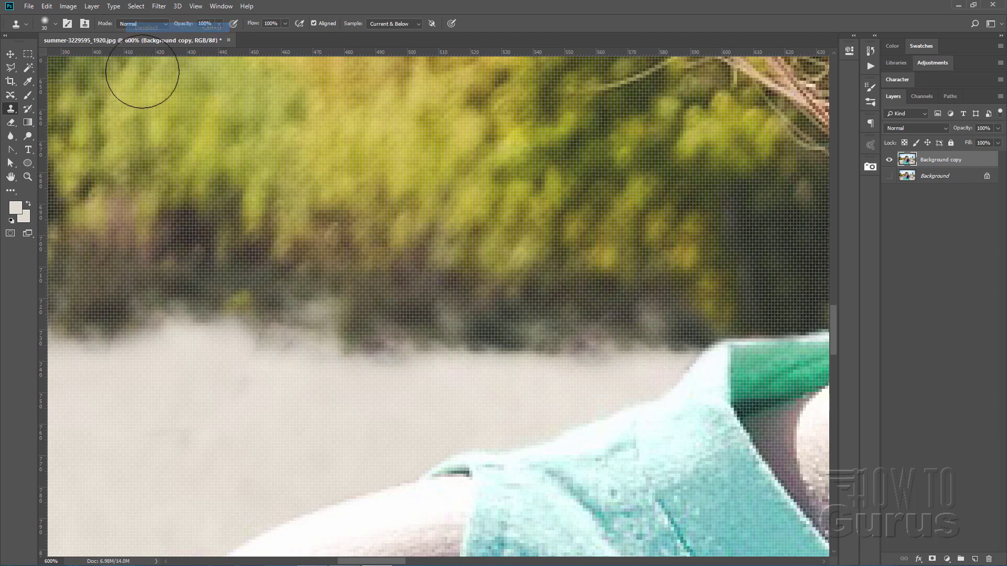
Clone clean sand over the uneven patches just below the tree line on the photo's left side, working at 200% zoom
left_click(23, 169)
left_click(27, 175)
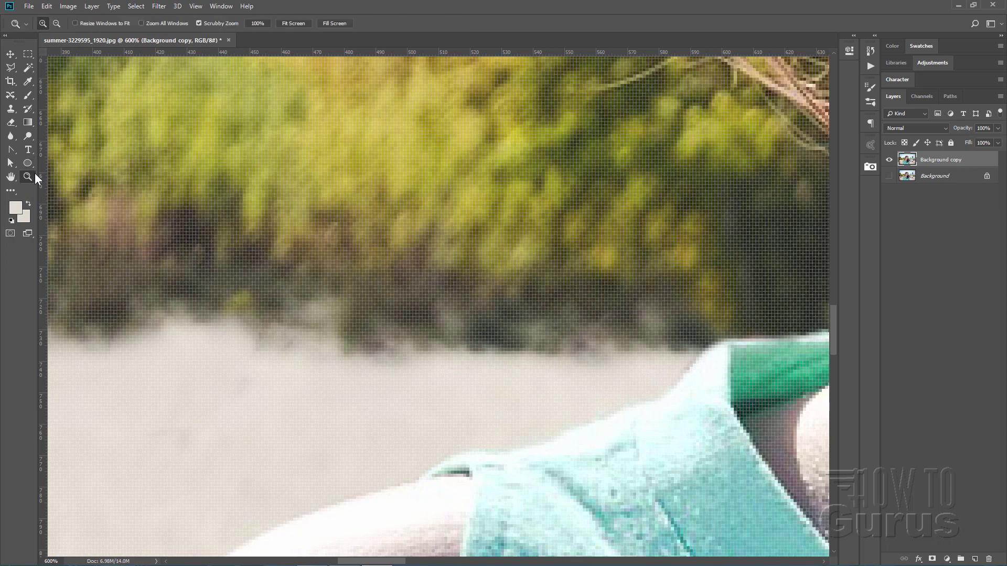
left_click(292, 23)
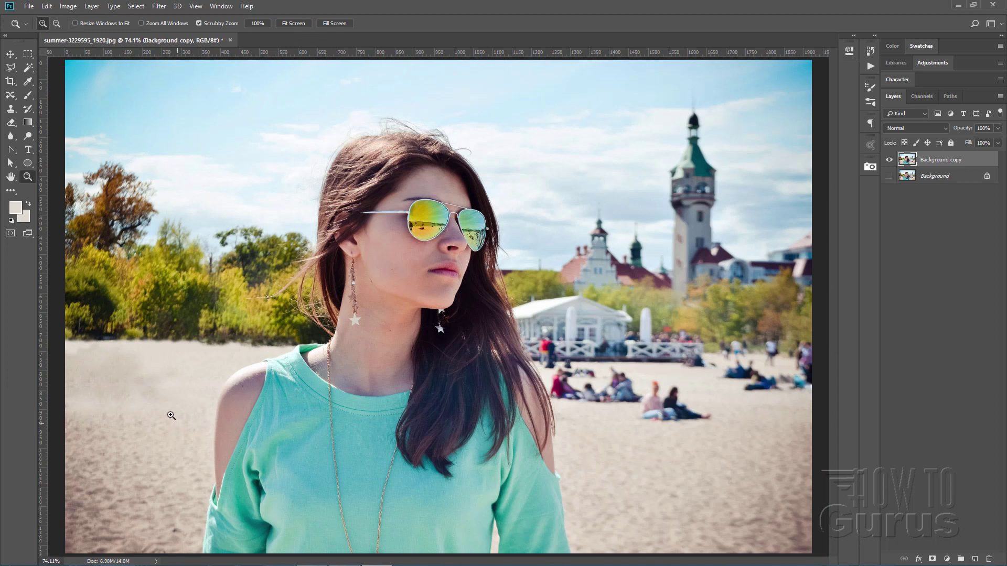
left_click(164, 343)
left_click(159, 345)
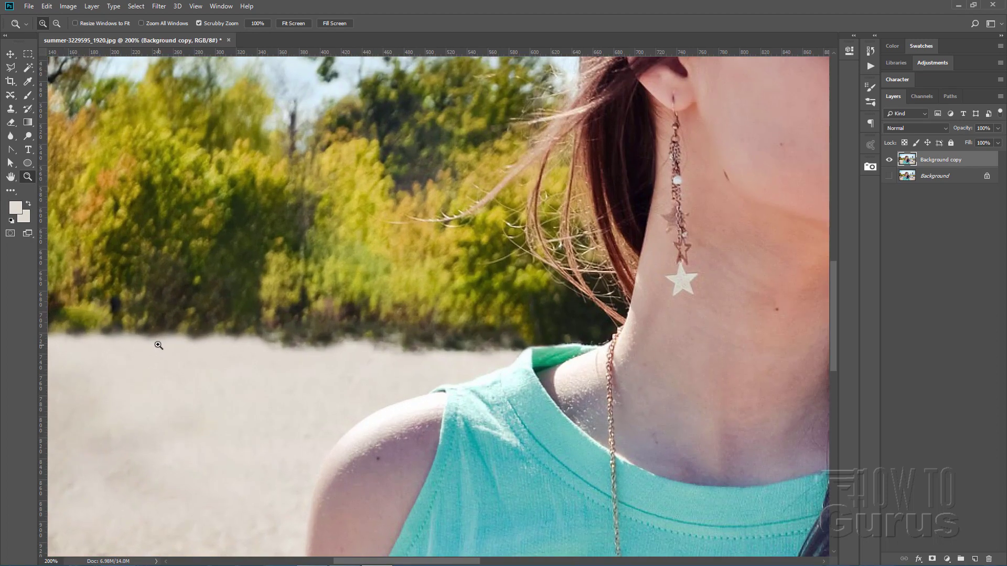
left_click_drag(374, 562, 328, 563)
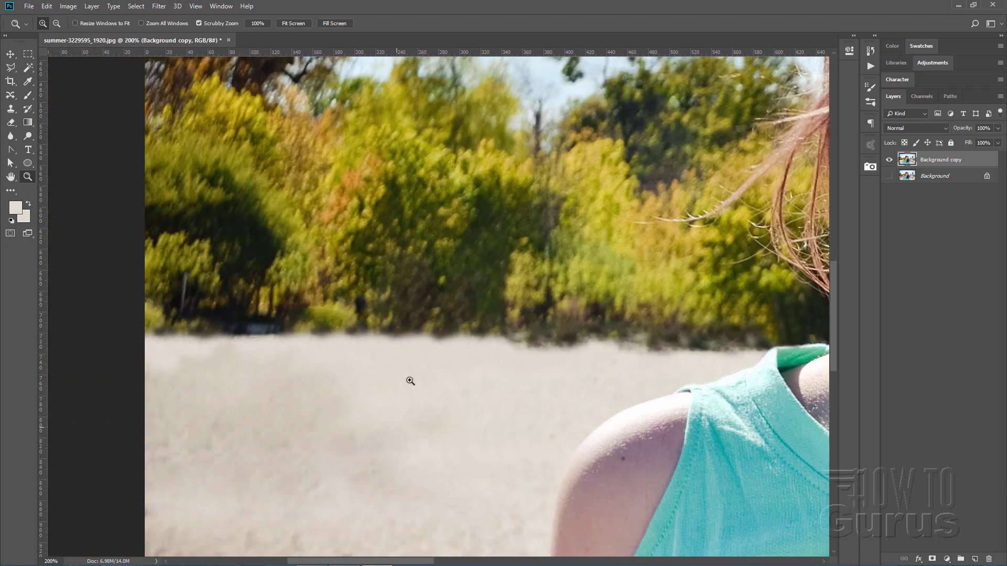
left_click(12, 109)
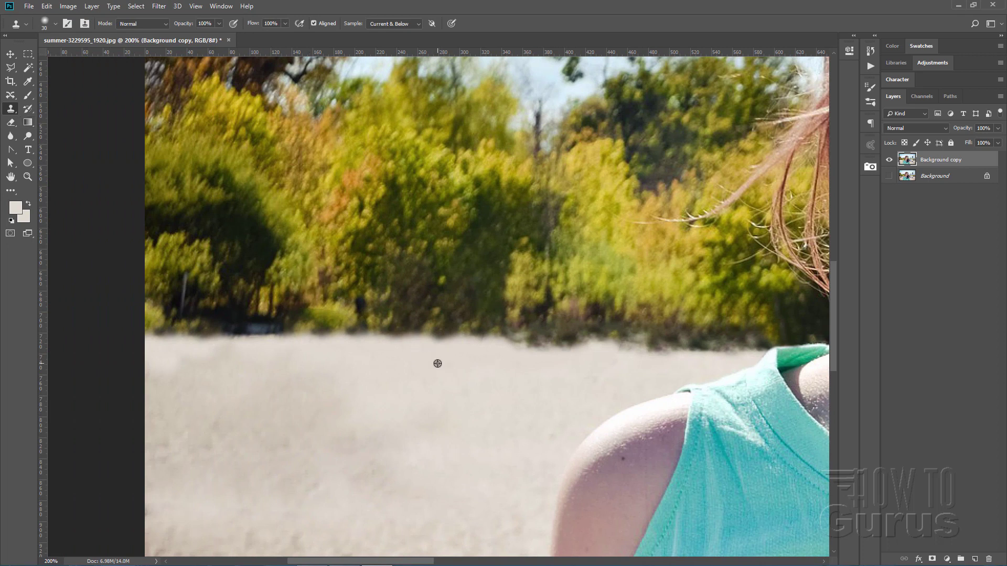
left_click_drag(445, 349, 400, 350)
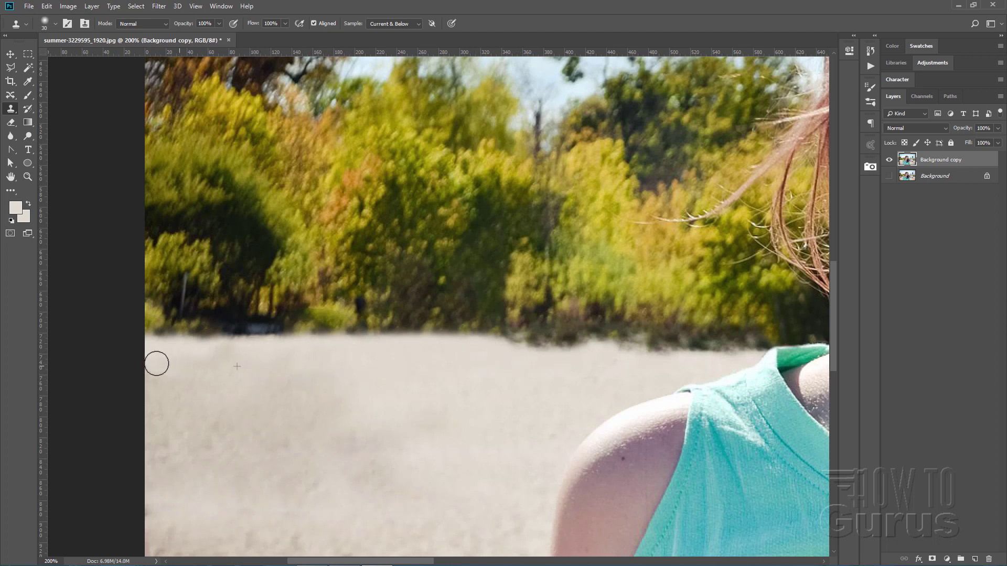
left_click_drag(212, 351, 145, 353)
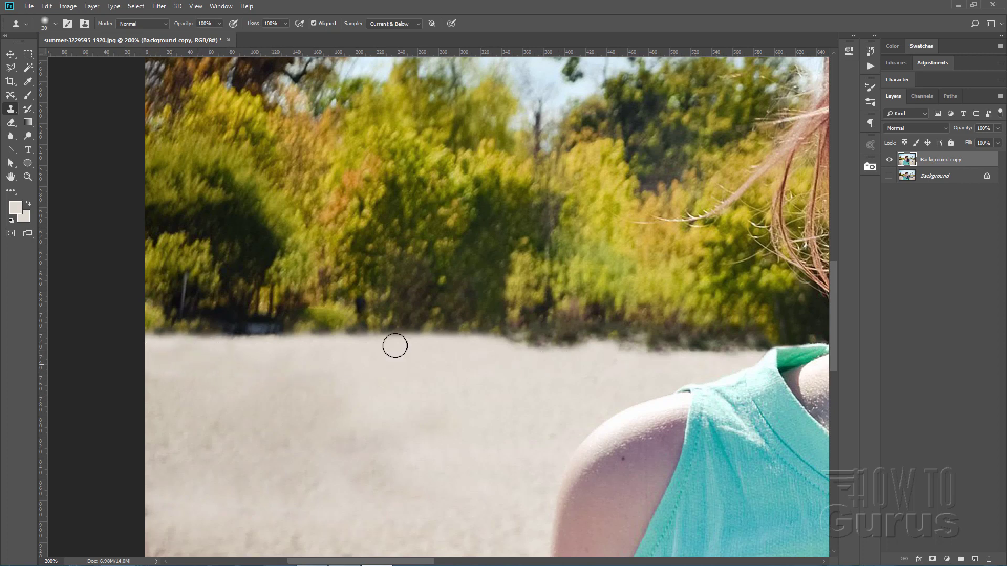
Draw a freehand Lasso selection around the pair seated on the sand in front of the pavilion, including some surrounding sand
left_click(28, 177)
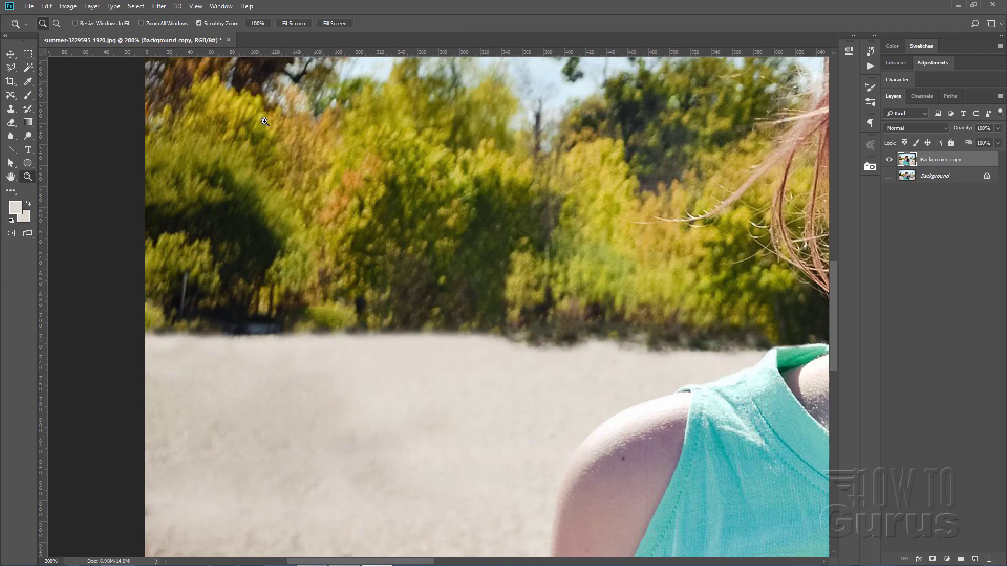
left_click(297, 23)
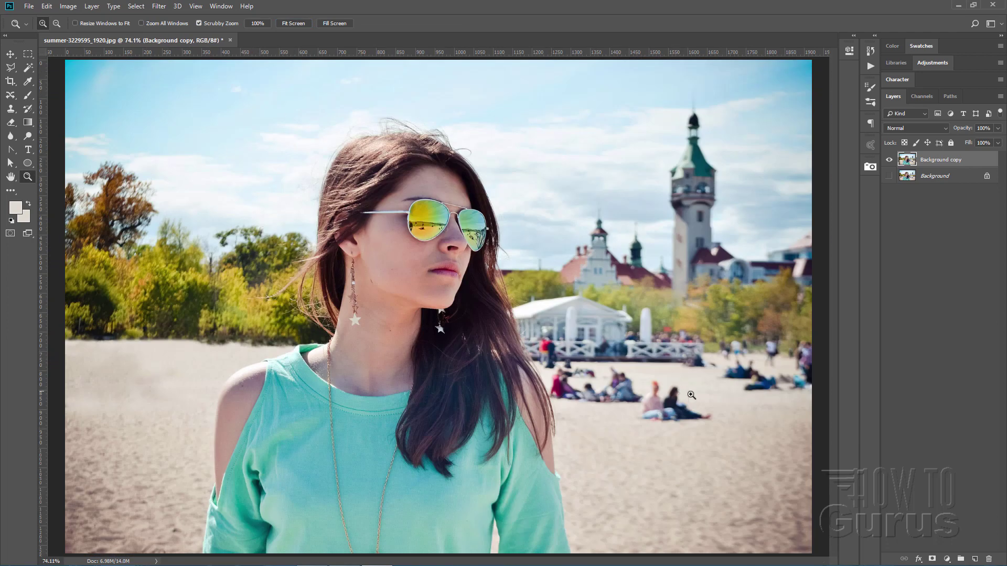
left_click_drag(691, 395, 709, 429)
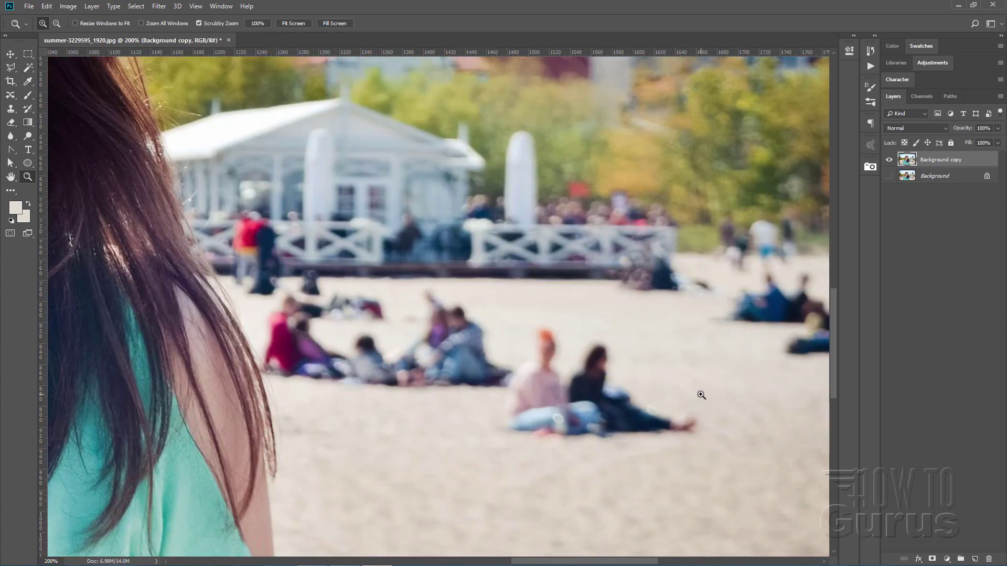
scroll(701, 395, "down", 2)
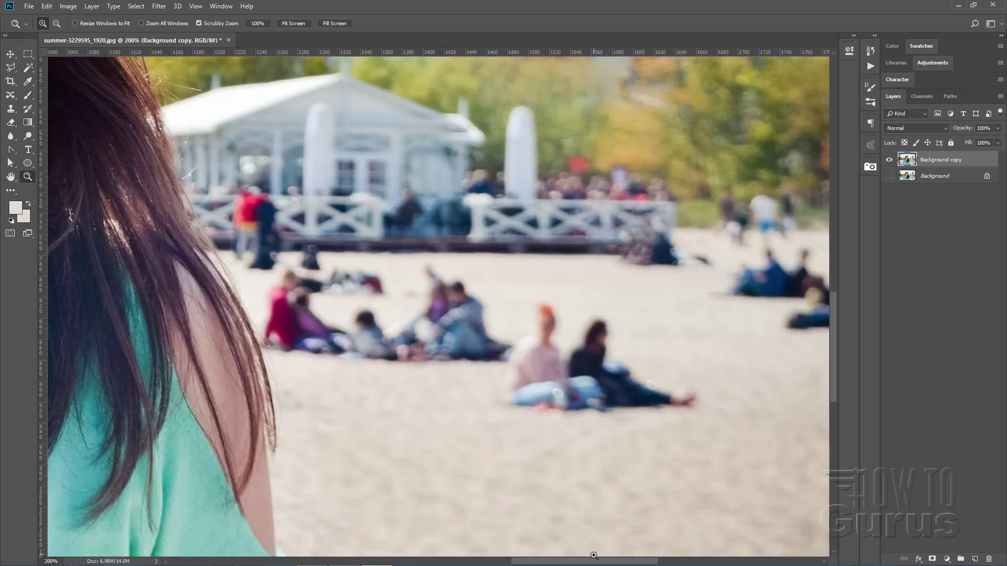
scroll(607, 562, "right", 5)
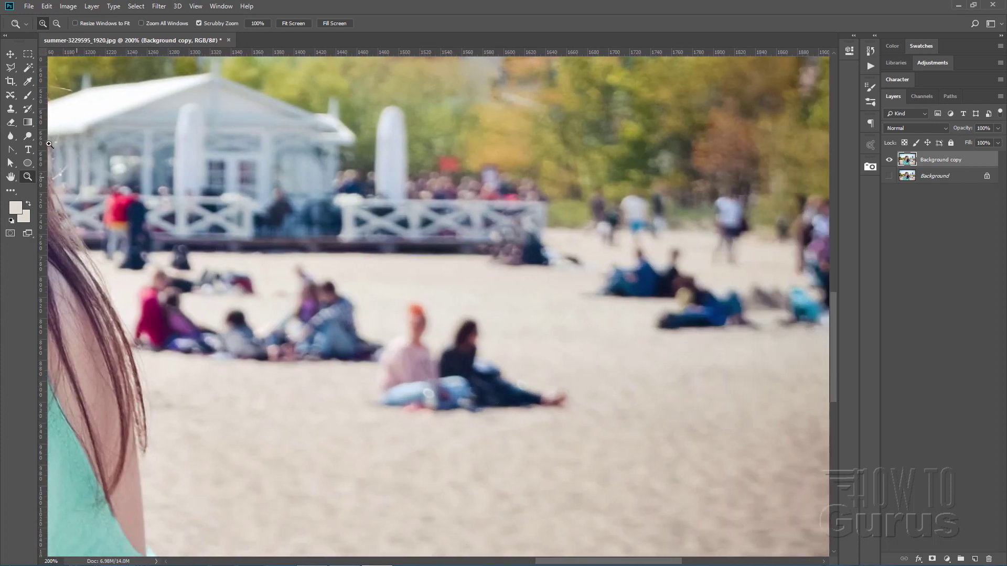
right_click(11, 68)
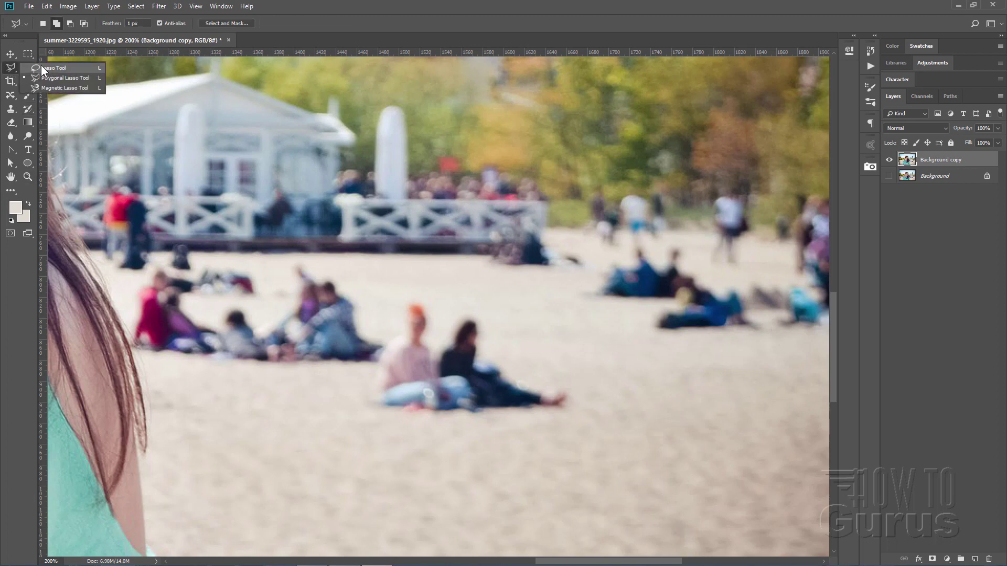
left_click(41, 66)
left_click(47, 7)
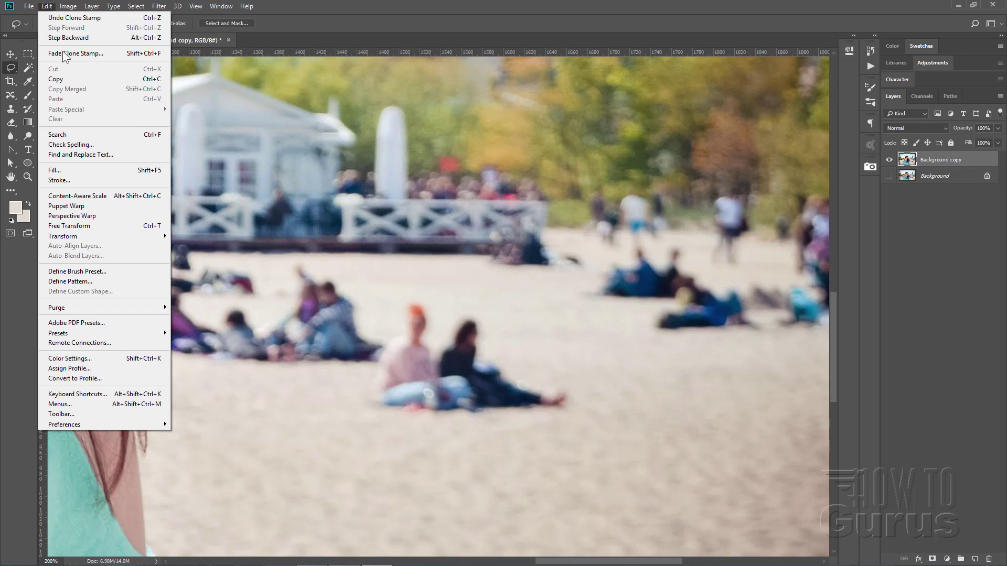
left_click(14, 65)
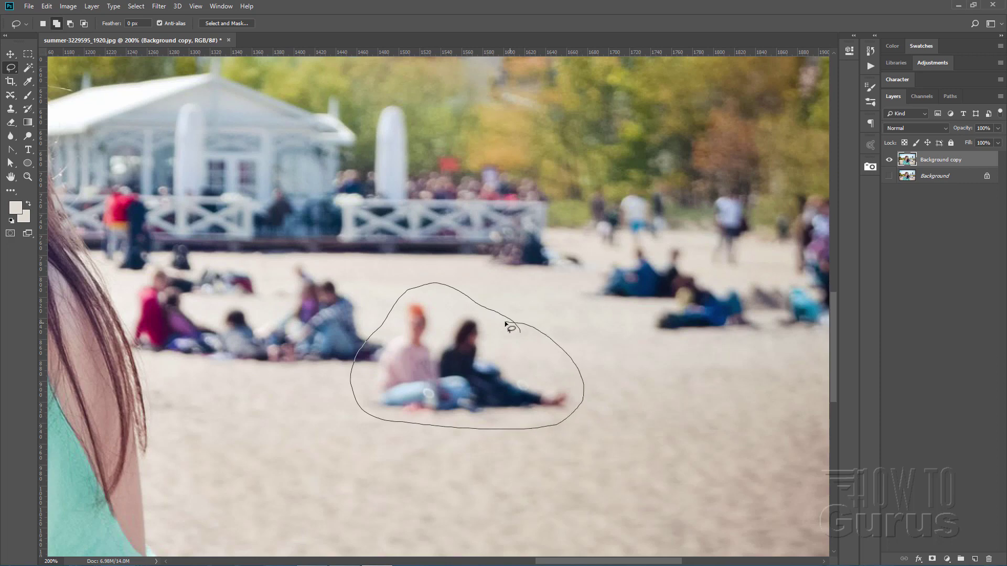
left_click_drag(507, 325, 508, 326)
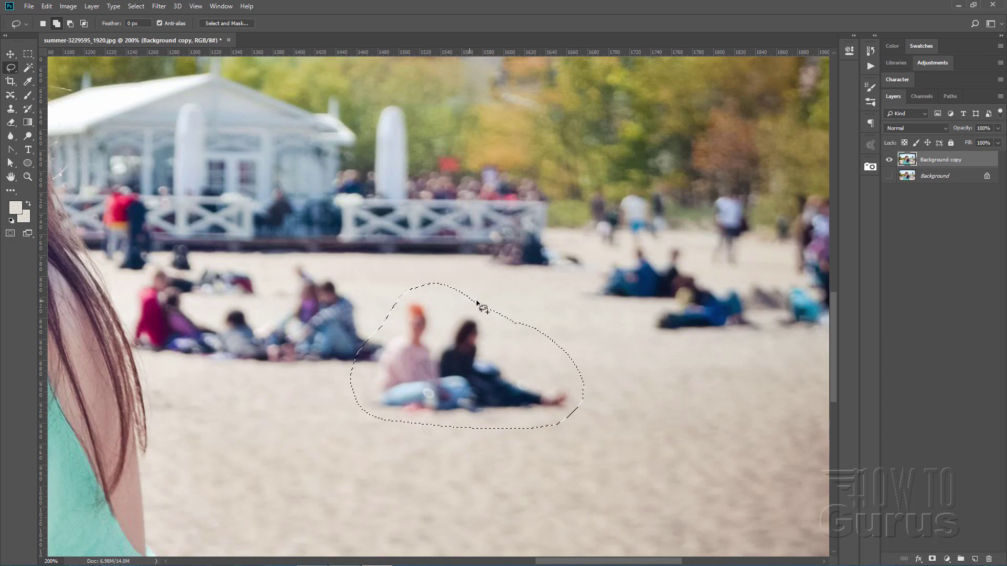
Fill the selected area around the seated pair with Content-Aware at 100% opacity in Normal mode, and deselect
left_click(46, 6)
left_click(69, 169)
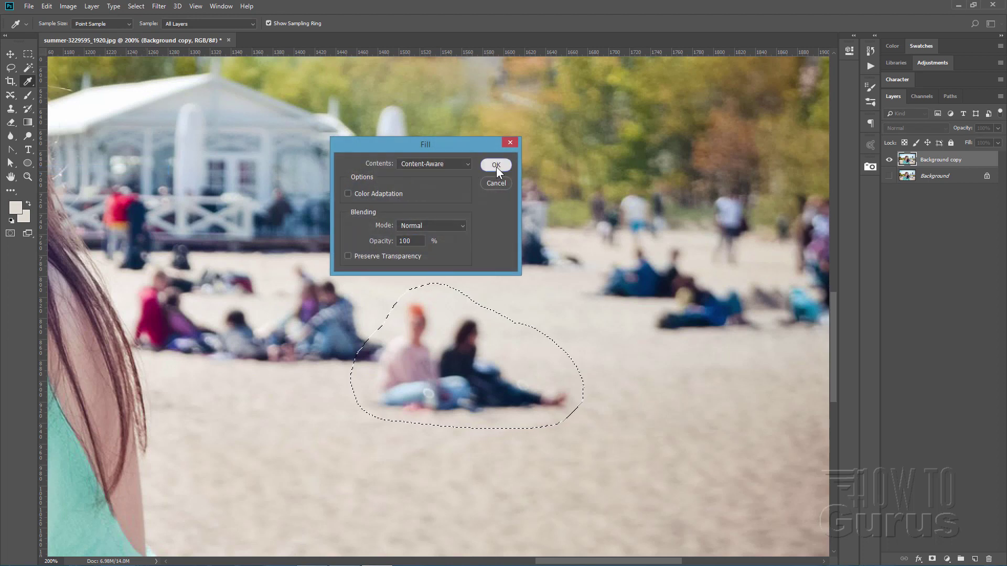
left_click(496, 165)
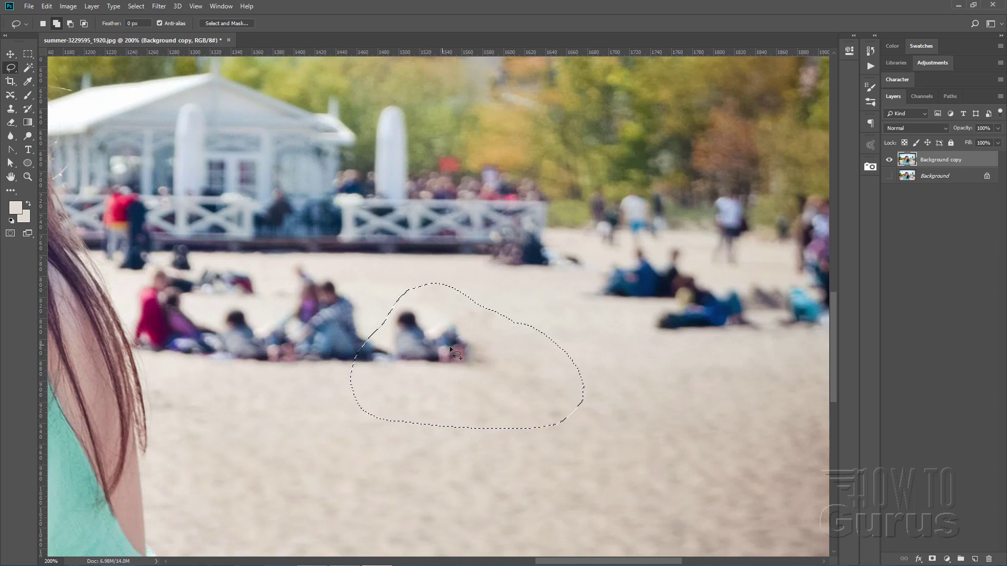
left_click(135, 6)
left_click(146, 28)
Clone clean sand over the seated figures in front of the pavilion with a 100 px Clone Stamp brush
left_click(11, 109)
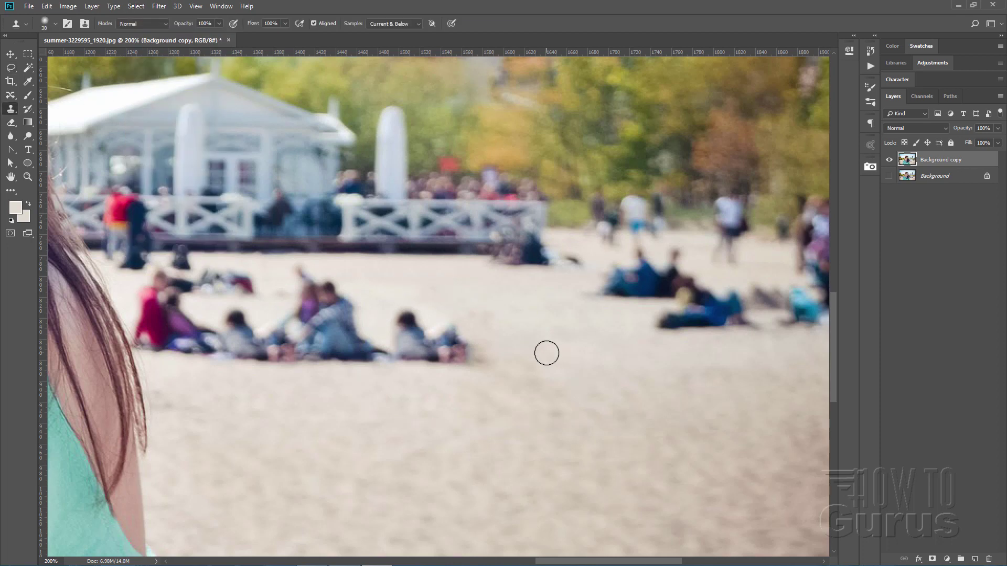
key("bracketright")
key("bracketright")
key("bracketright")
key("bracketright")
key("bracketright")
key("bracketright")
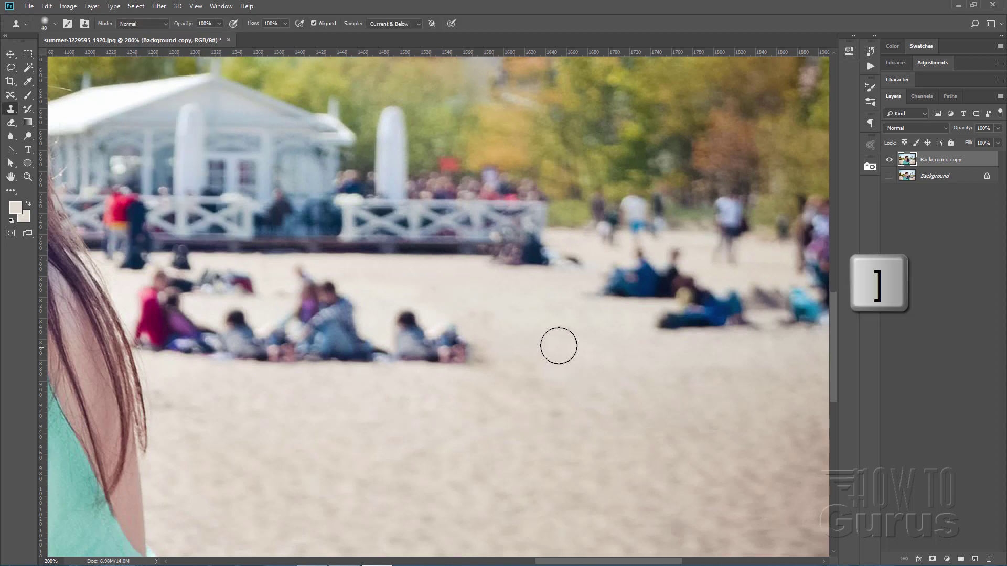
key("bracketright")
key("bracketright")
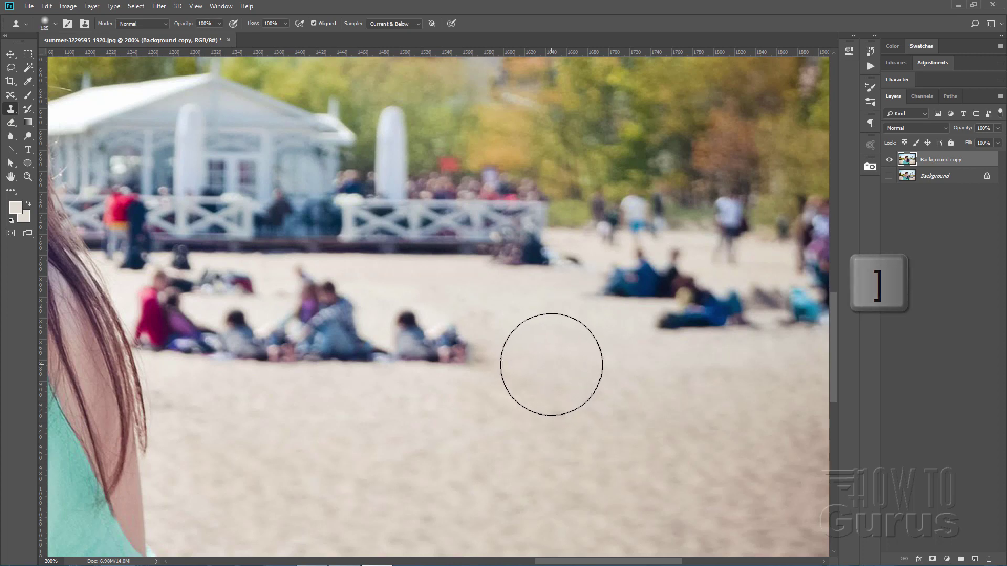
key("bracketleft")
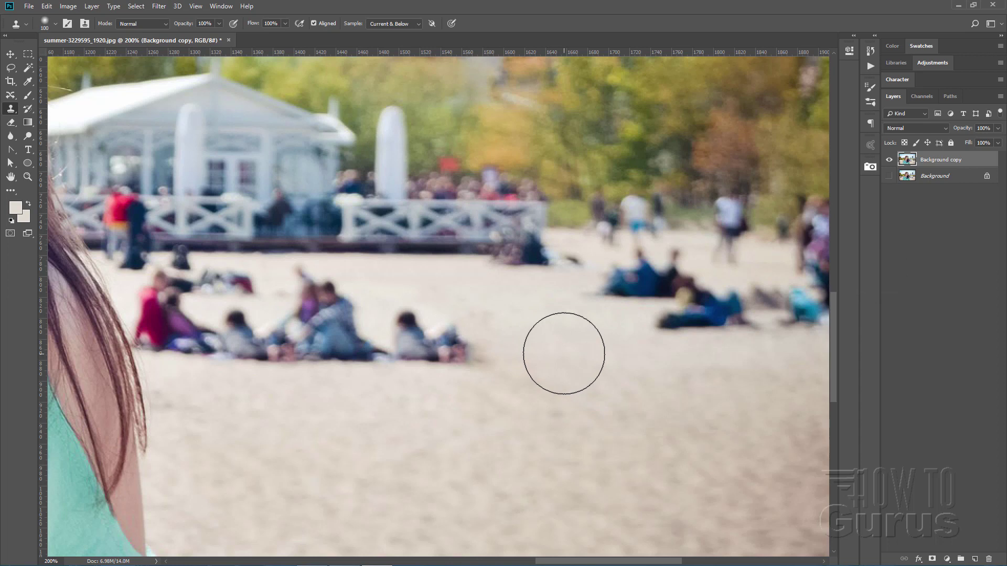
left_click(564, 353, "alt")
mouse_move(447, 347)
left_mouse_down()
mouse_move(426, 353)
mouse_move(438, 352)
mouse_move(402, 339)
mouse_move(421, 339)
mouse_move(442, 368)
mouse_move(430, 342)
mouse_move(407, 337)
mouse_move(308, 346)
mouse_move(367, 349)
mouse_move(327, 304)
left_mouse_up()
left_click(556, 353, "alt")
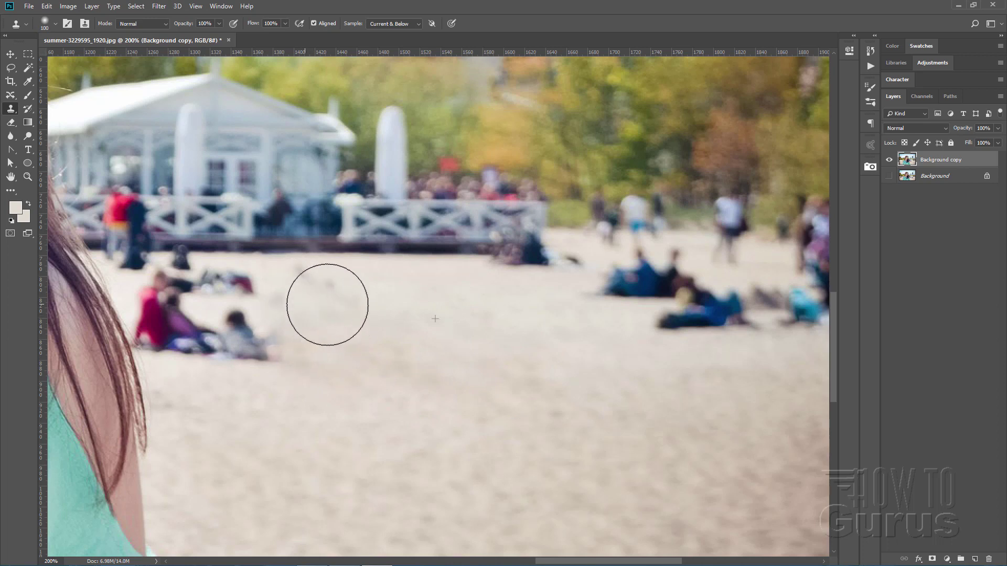
Clone sand over the seated people nearest the woman's hair and the items lying behind them, leaving the figure in red
left_click(430, 356, "alt")
mouse_move(267, 346)
left_mouse_down()
mouse_move(248, 353)
mouse_move(235, 337)
mouse_move(243, 333)
mouse_move(186, 331)
left_mouse_up()
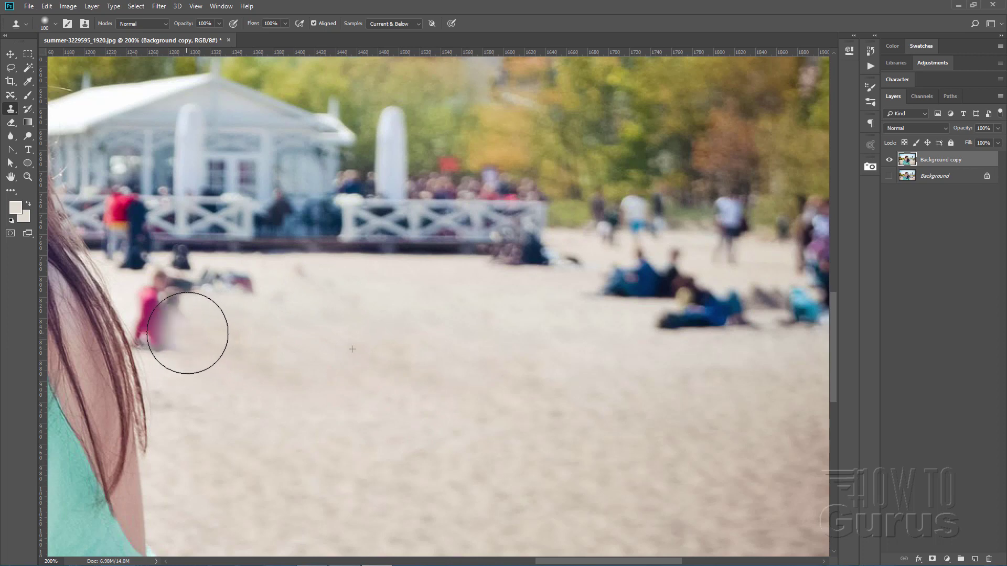
left_click(282, 308, "alt")
left_click_drag(245, 297, 218, 304)
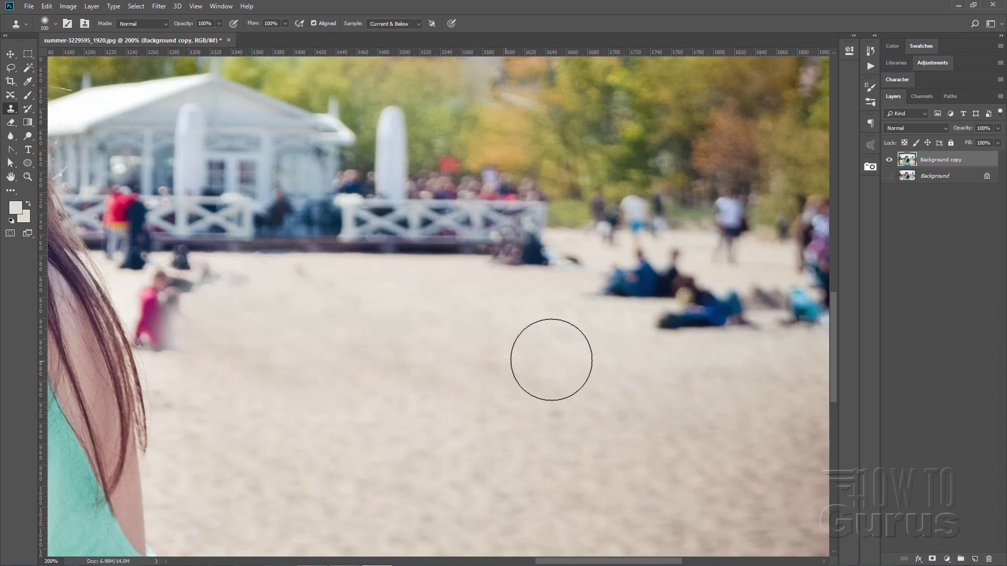
Clone sand over the groups in blue and teal reclining on the beach toward the photo's right edge
left_click(588, 312, "alt")
mouse_move(636, 314)
left_mouse_down()
mouse_move(686, 319)
mouse_move(670, 337)
mouse_move(629, 254)
left_mouse_up()
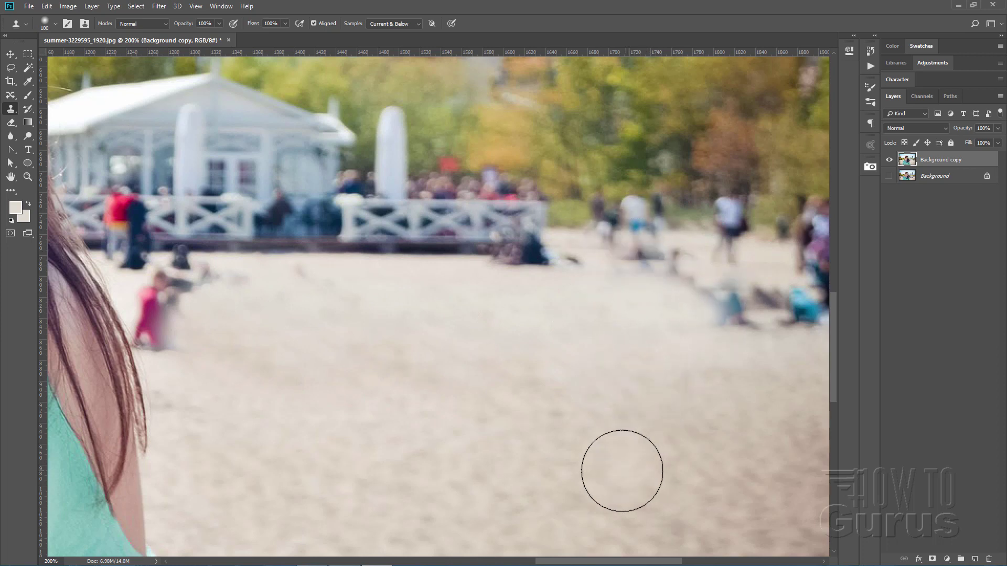
left_click_drag(589, 406, 386, 420)
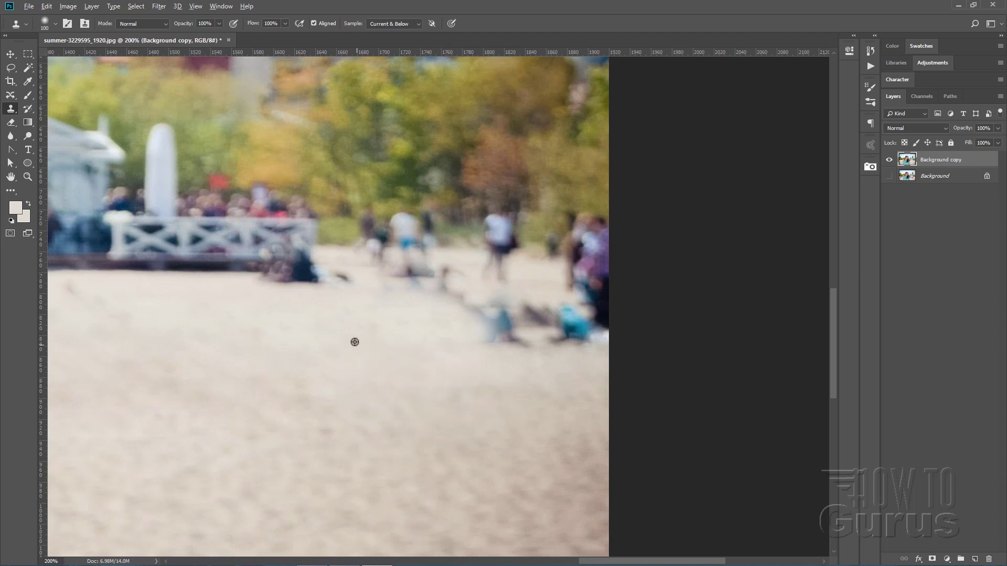
left_click(387, 340, "alt")
mouse_move(500, 338)
left_mouse_down()
mouse_move(580, 337)
mouse_move(582, 320)
left_mouse_up()
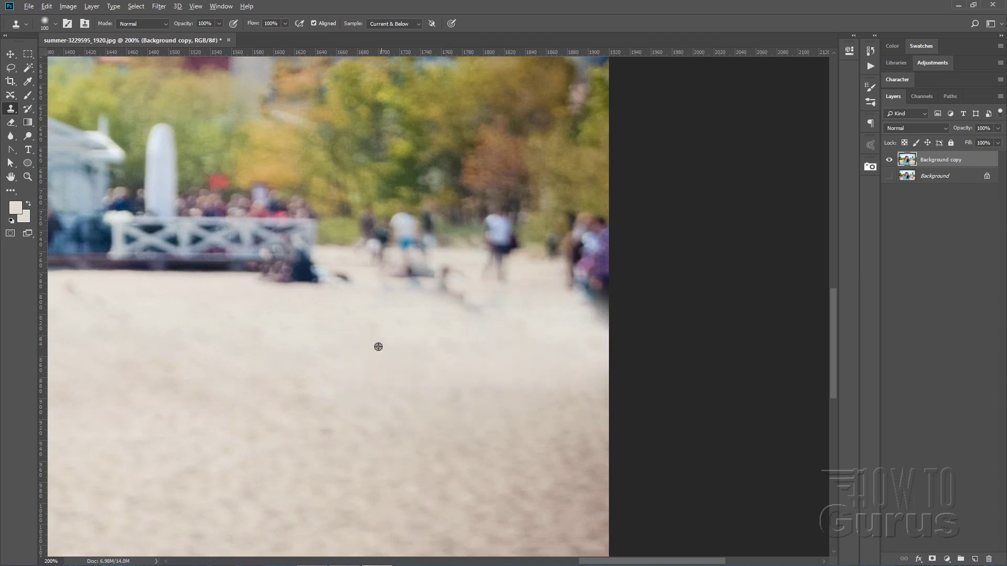
Clone sand over the leftover smudges and the standing people's lower legs on the beach right of the deck
left_click(436, 333, "alt")
mouse_move(452, 319)
left_mouse_down()
mouse_move(587, 322)
mouse_move(556, 296)
mouse_move(533, 359)
left_mouse_up()
left_click(347, 341, "alt")
left_click(567, 331, "alt")
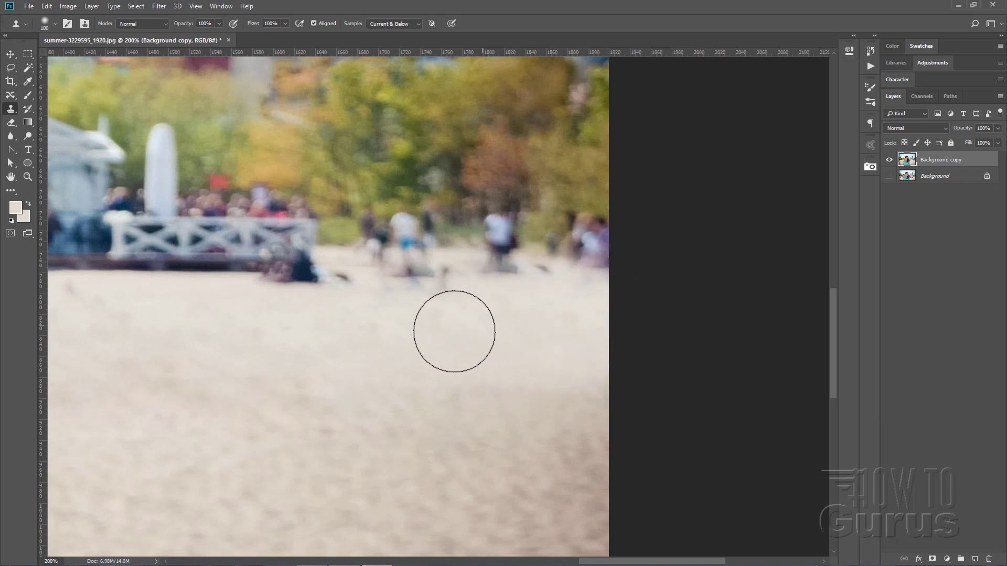
mouse_move(453, 331)
left_mouse_down()
mouse_move(395, 329)
mouse_move(470, 329)
mouse_move(412, 332)
mouse_move(363, 406)
left_mouse_up()
left_click(472, 331, "alt")
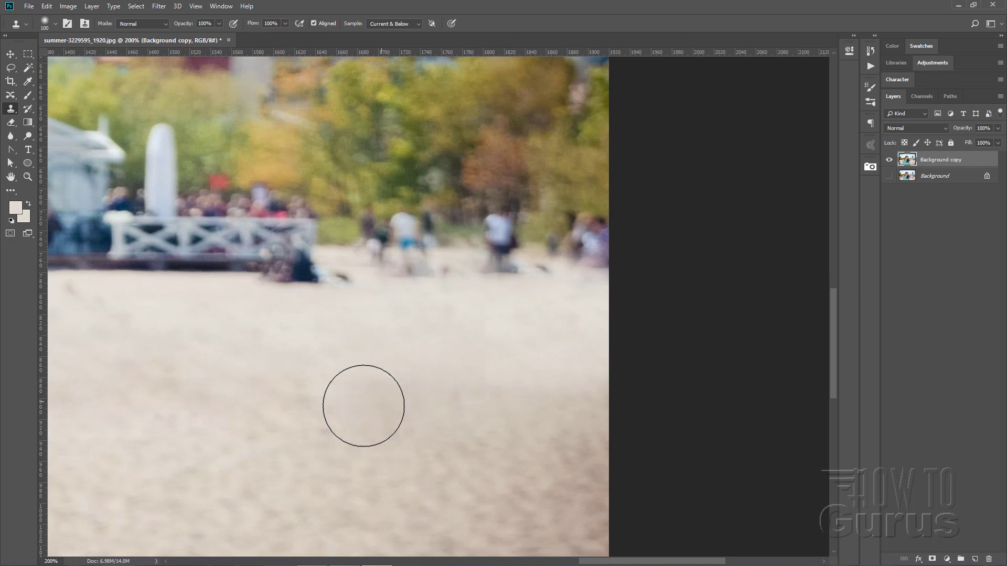
left_click(522, 317, "alt")
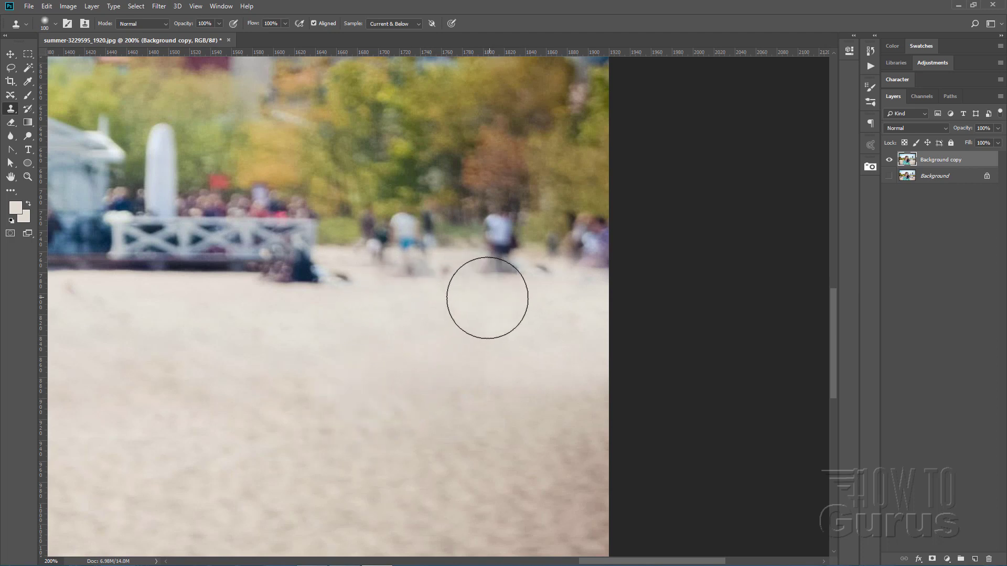
mouse_move(488, 296)
left_mouse_down()
mouse_move(391, 300)
mouse_move(529, 310)
left_mouse_up()
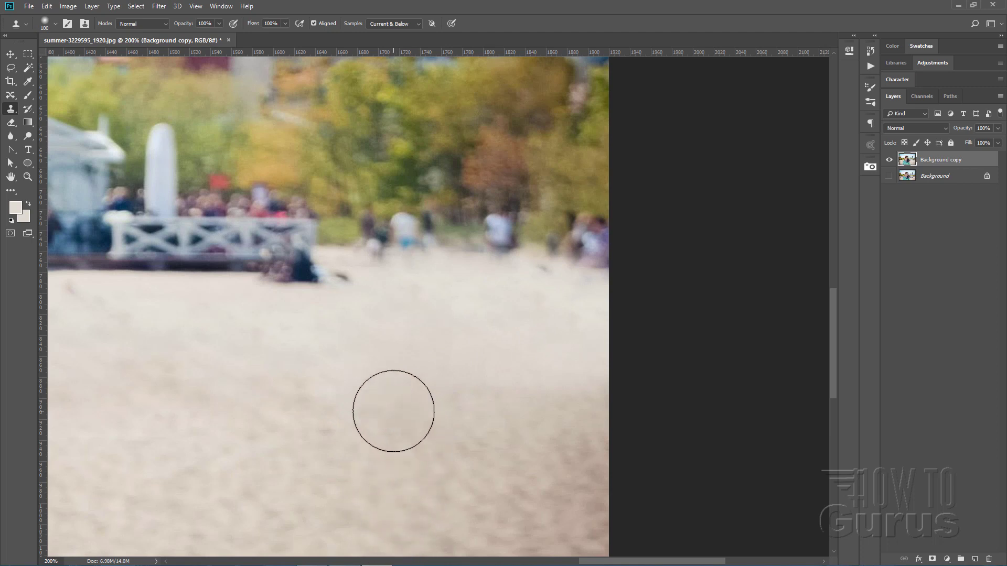
Clone sand over the figure in red beside the woman's hair with a 35 px Clone Stamp brush
left_click_drag(319, 394, 566, 398)
left_click_drag(461, 364, 557, 363)
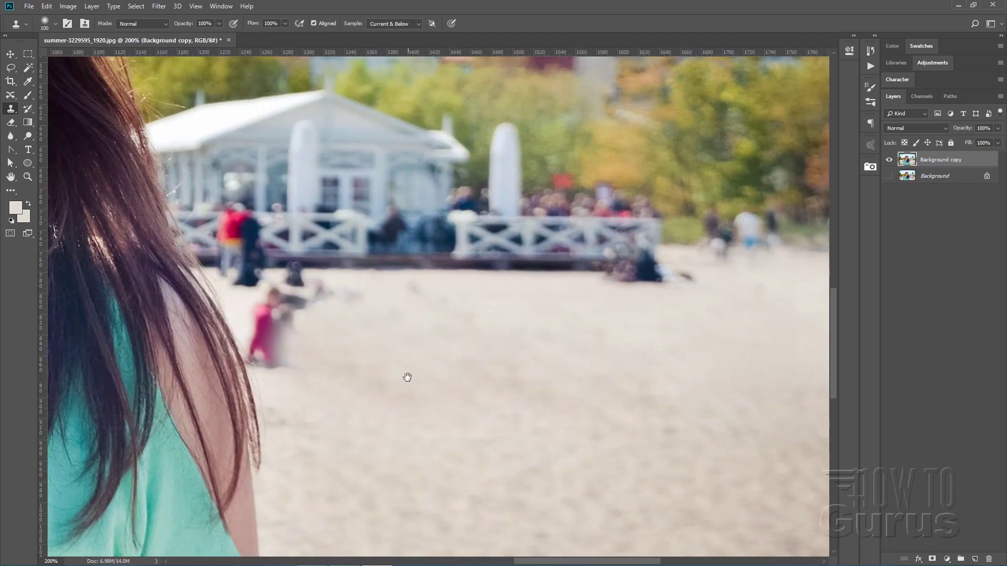
mouse_move(358, 363)
left_mouse_down()
mouse_move(461, 391)
mouse_move(524, 430)
left_mouse_up()
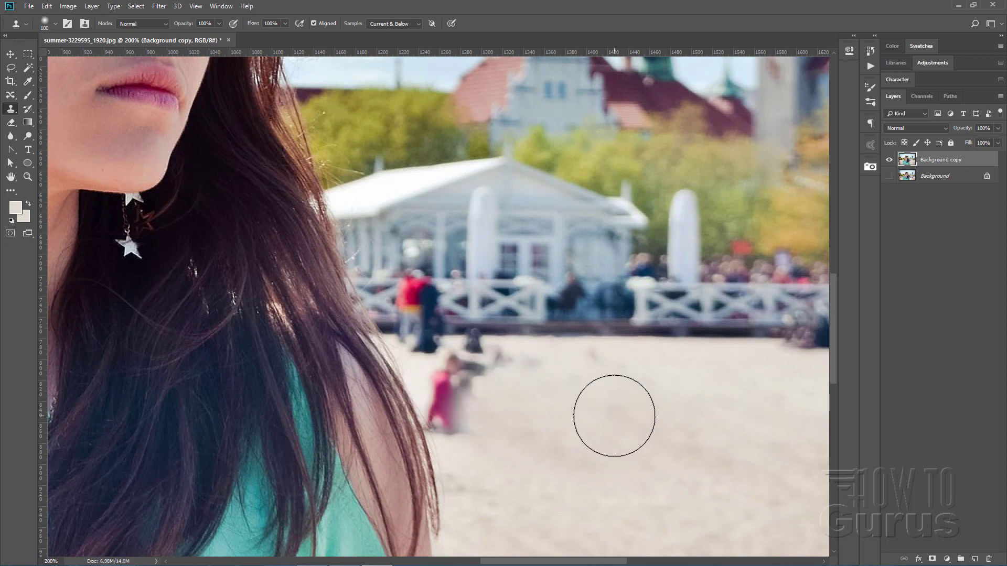
key("bracketleft")
key("bracketleft")
key("bracketleft")
key("bracketleft")
key("bracketleft")
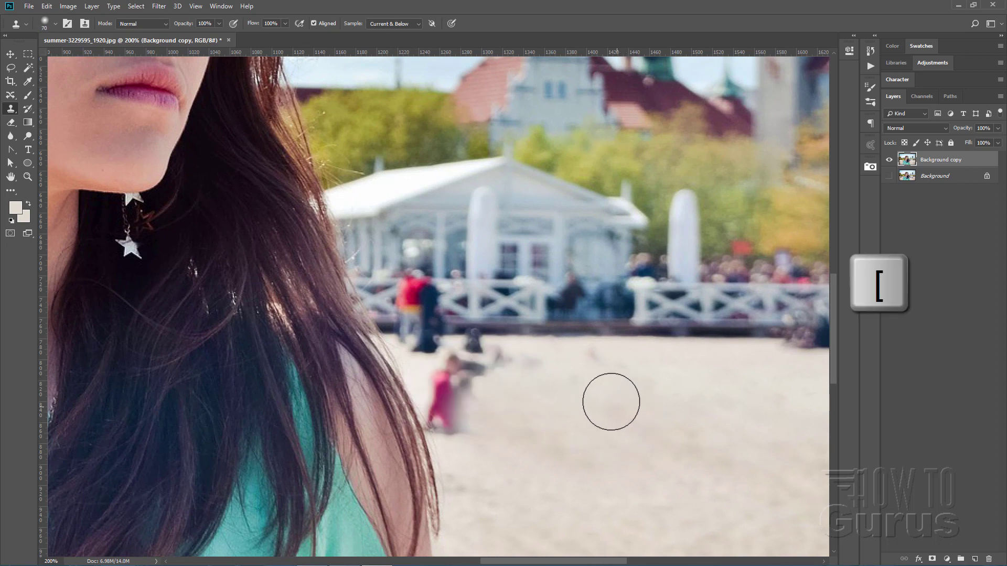
key("bracketleft")
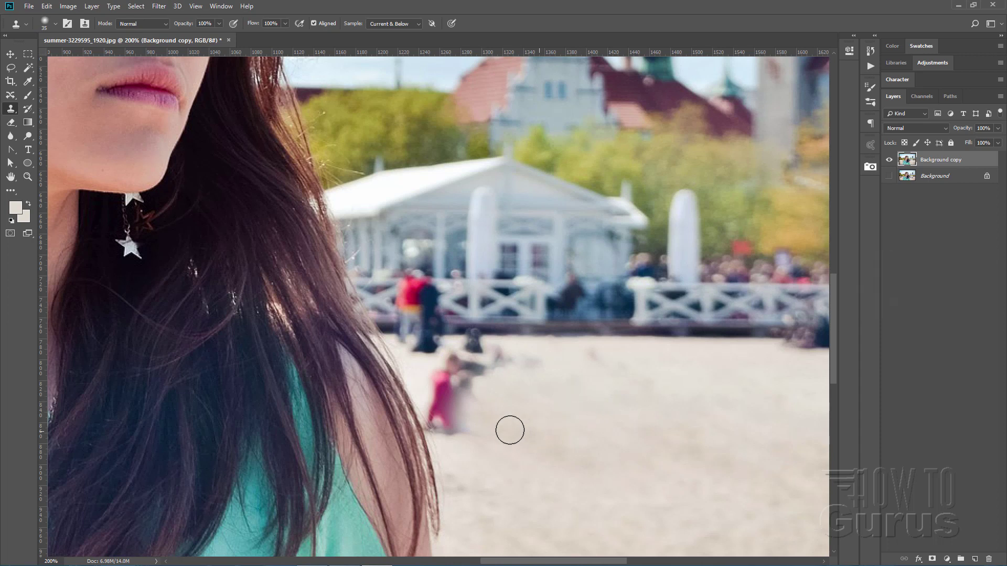
mouse_move(468, 417)
left_mouse_down()
mouse_move(451, 429)
mouse_move(443, 405)
mouse_move(437, 421)
mouse_move(479, 438)
mouse_move(465, 408)
mouse_move(432, 397)
mouse_move(440, 387)
mouse_move(484, 389)
mouse_move(437, 382)
left_mouse_up()
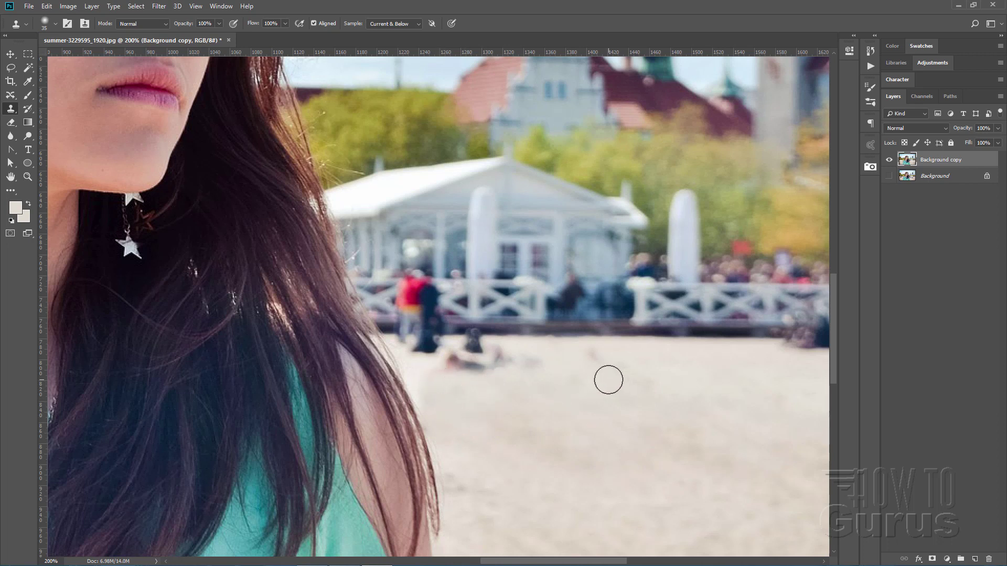
Clone sand over the remnants and the small dark figure just below the deck, including the standing figure's feet
mouse_move(513, 383)
left_mouse_down()
mouse_move(457, 372)
mouse_move(511, 371)
mouse_move(461, 367)
mouse_move(492, 362)
mouse_move(557, 366)
left_mouse_up()
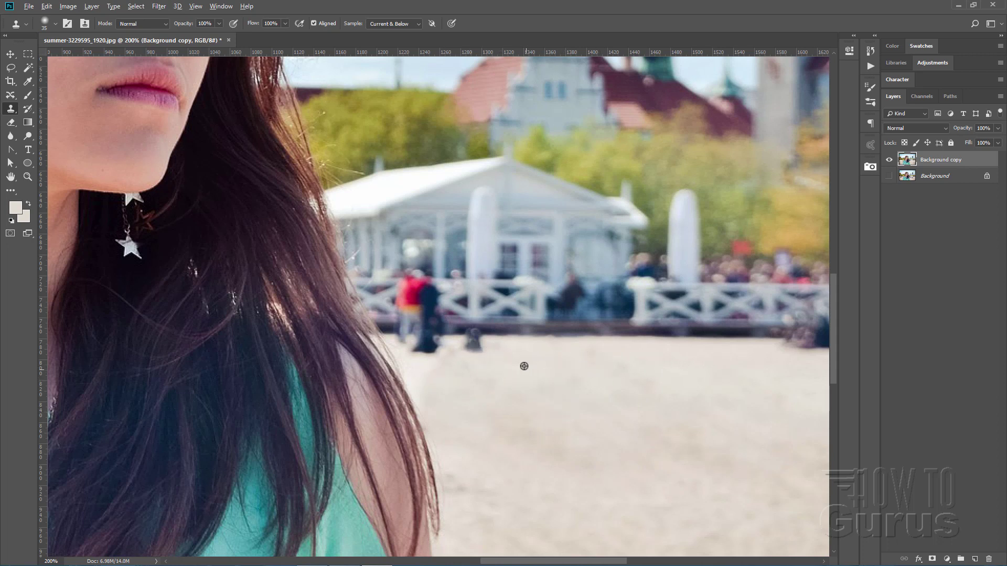
left_click(481, 363, "alt")
mouse_move(481, 362)
left_mouse_down()
mouse_move(477, 348)
mouse_move(416, 353)
mouse_move(443, 364)
left_mouse_up()
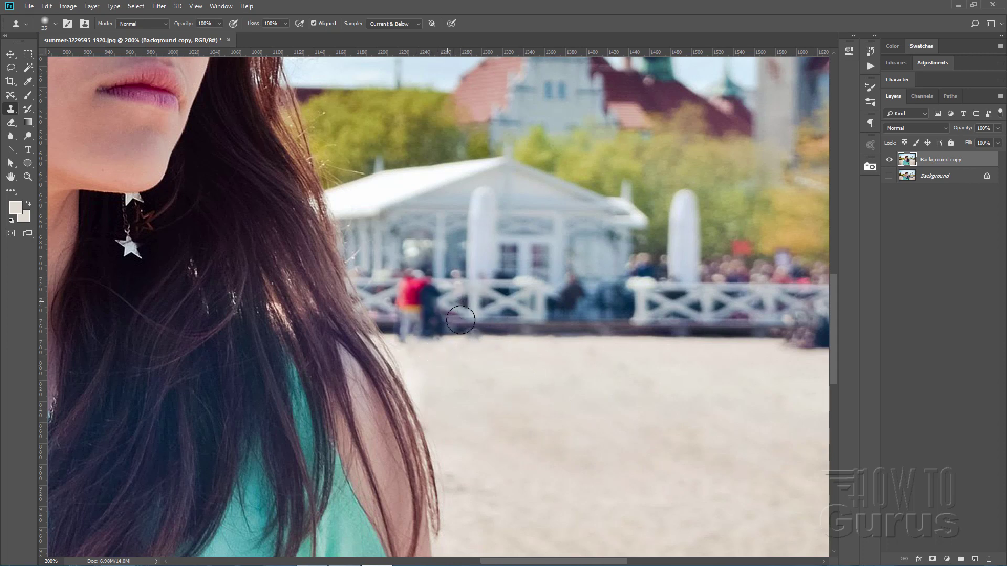
Clone sand over the legs and lower bodies of the people standing along the tree line at the photo's right edge
left_click_drag(635, 387, 409, 390)
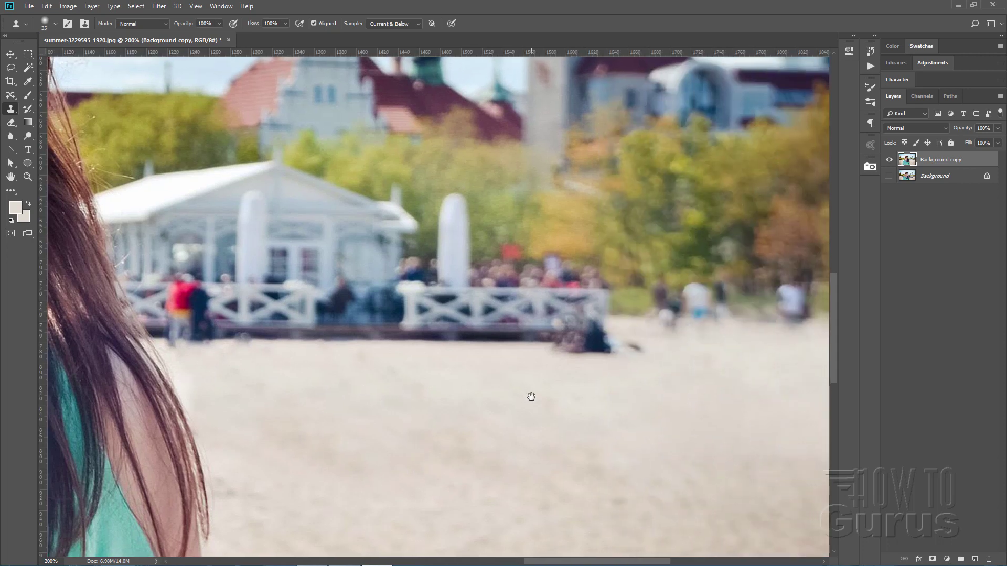
left_click_drag(530, 397, 388, 380)
left_click_drag(659, 359, 493, 400)
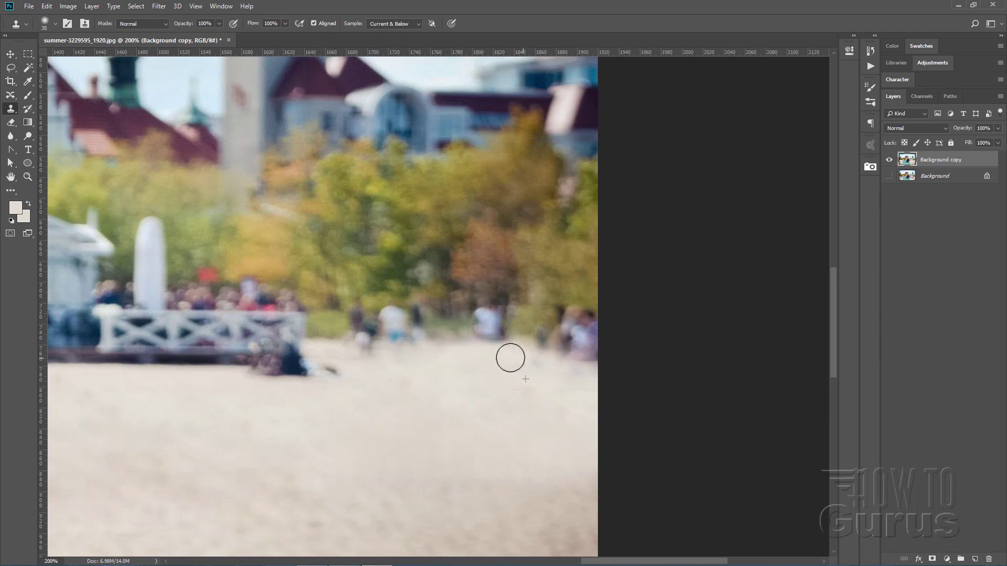
mouse_move(543, 361)
left_mouse_down()
mouse_move(518, 359)
mouse_move(594, 358)
mouse_move(490, 369)
left_mouse_up()
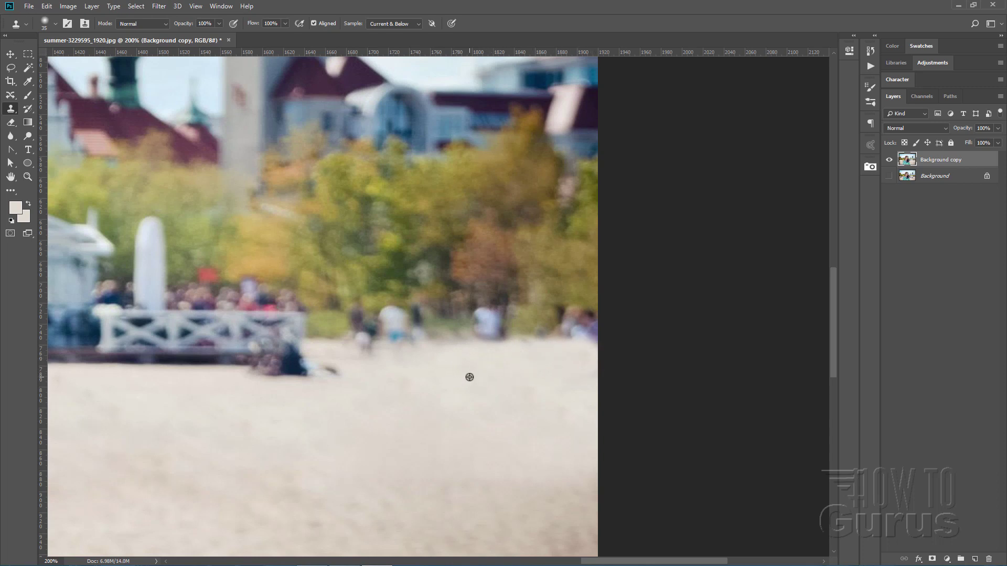
mouse_move(426, 359)
left_mouse_down()
mouse_move(439, 355)
mouse_move(344, 353)
mouse_move(466, 362)
left_mouse_up()
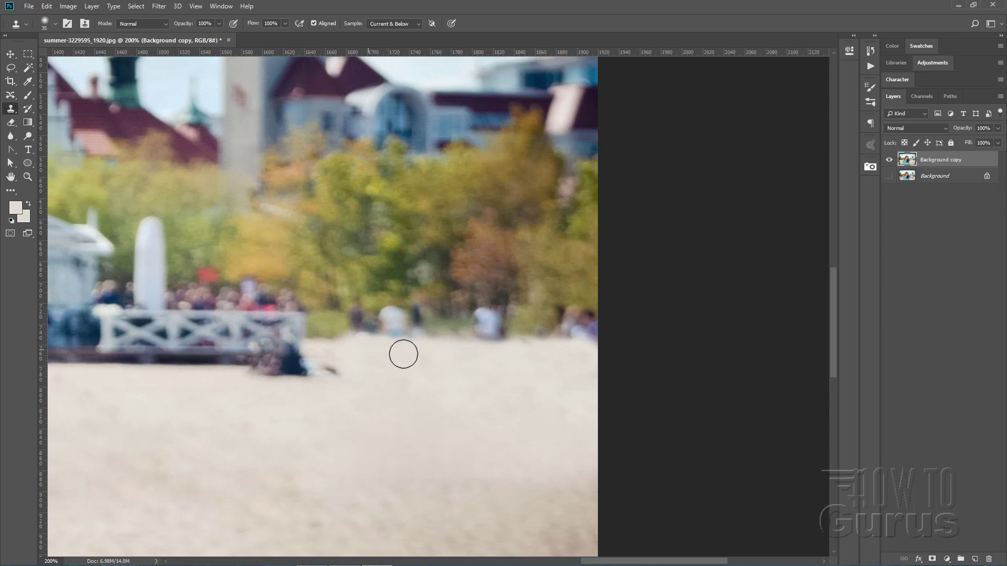
Clone sand over the dark seated group at the right end of the white deck railing
left_click(396, 370, "alt")
left_click_drag(324, 367, 316, 361)
left_click(336, 423, "alt")
mouse_move(249, 385)
left_mouse_down()
mouse_move(291, 385)
mouse_move(263, 386)
left_mouse_up()
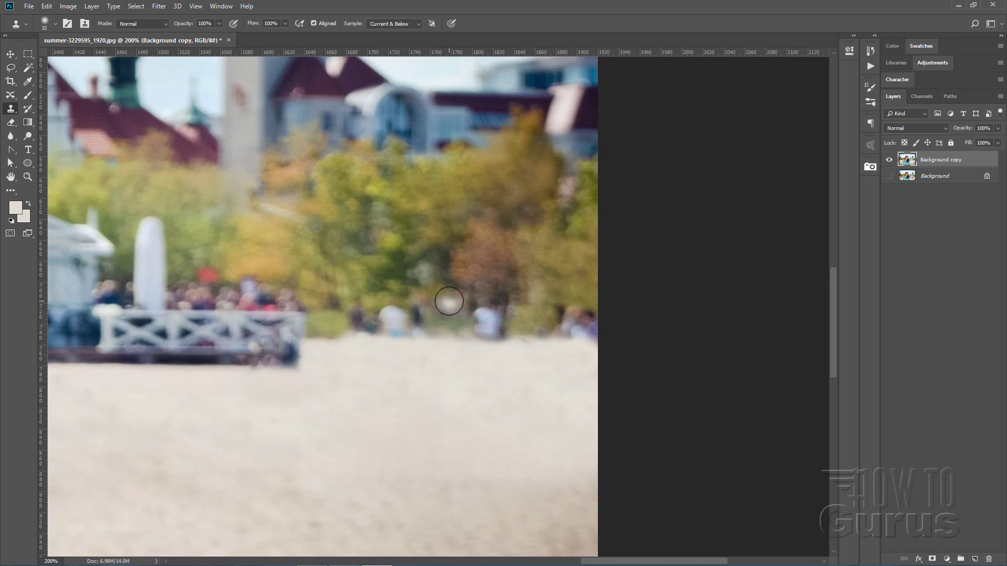
Clone green foliage over the people standing in front of the trees just right of the deck
left_click(377, 273, "alt")
mouse_move(388, 315)
left_mouse_down()
mouse_move(432, 320)
mouse_move(399, 320)
mouse_move(369, 302)
mouse_move(369, 317)
mouse_move(348, 319)
mouse_move(378, 309)
left_mouse_up()
left_click(378, 279, "alt")
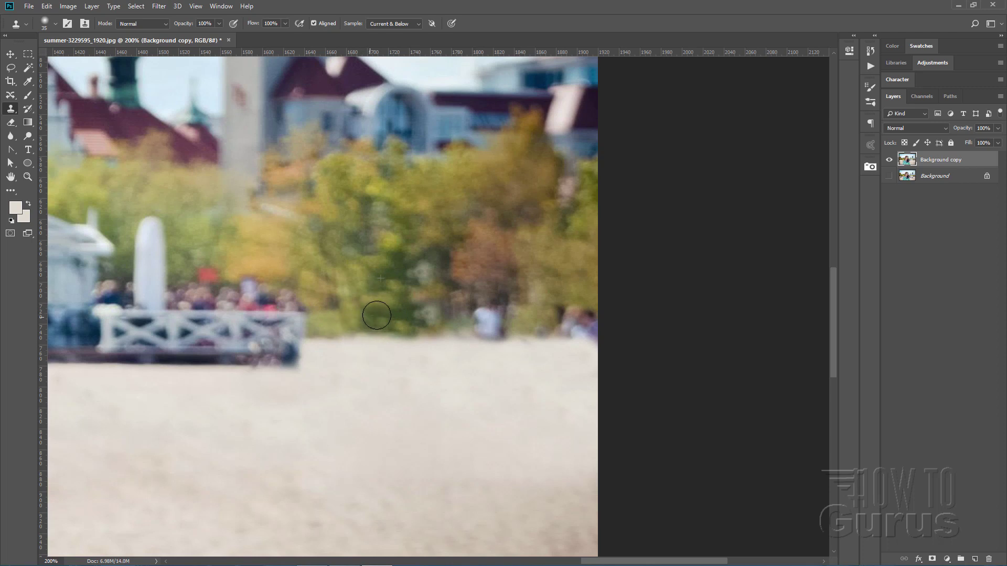
Clone reddish and green foliage over the remaining people at the tree line's right end, and touch up the base of the greenery
left_click(485, 264, "alt")
mouse_move(481, 296)
left_mouse_down()
mouse_move(500, 307)
mouse_move(476, 311)
mouse_move(497, 307)
mouse_move(490, 324)
mouse_move(468, 323)
mouse_move(582, 311)
mouse_move(545, 307)
mouse_move(531, 316)
mouse_move(547, 318)
mouse_move(526, 321)
mouse_move(548, 320)
mouse_move(536, 311)
mouse_move(586, 322)
left_mouse_up()
left_click(549, 281, "alt")
left_click(571, 288, "alt")
left_click(534, 273, "alt")
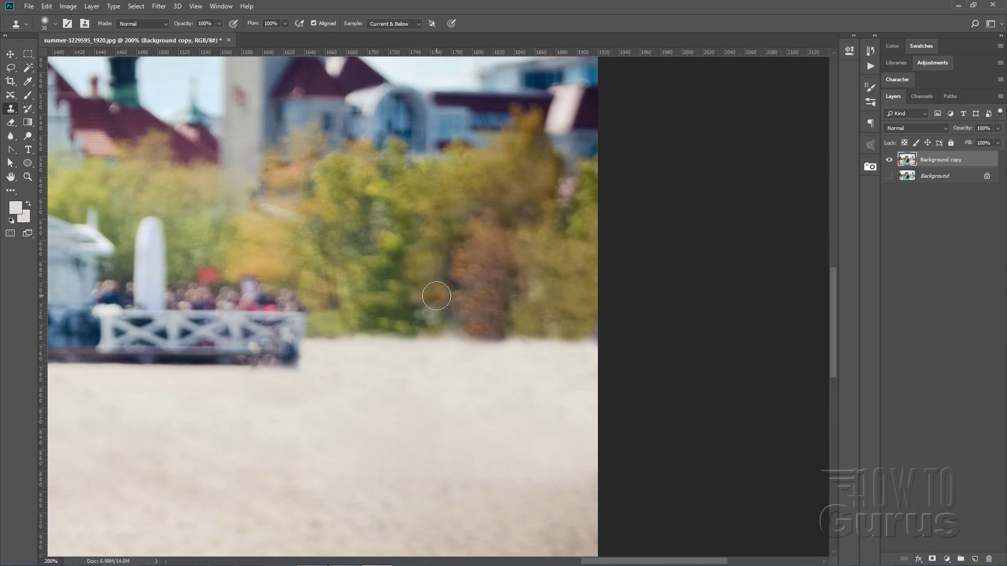
left_click_drag(418, 334, 400, 334)
left_click(399, 334)
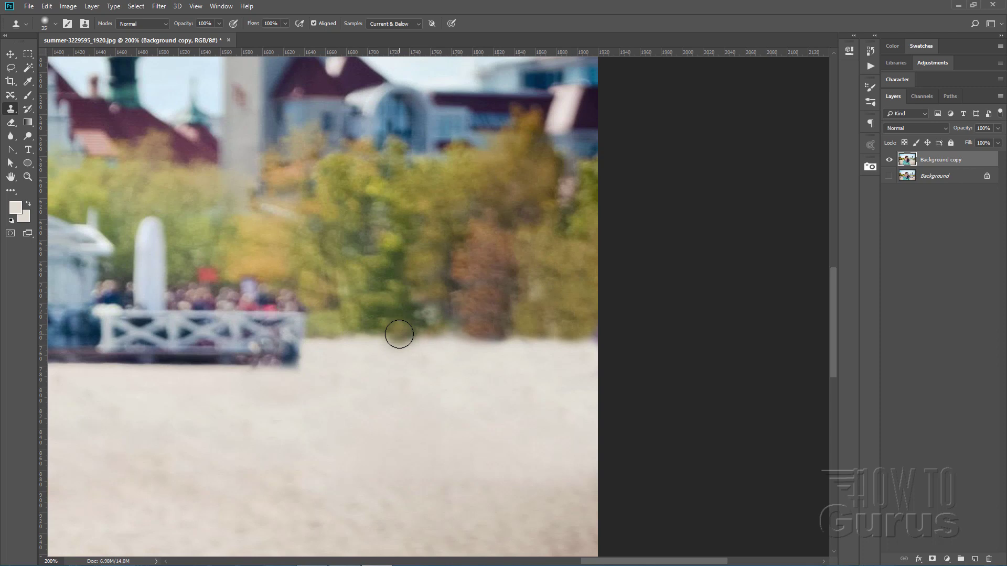
Undo the last clone stroke, and clone the white railing and deck over the two people in red and dark clothes
key("space")
left_click_drag(286, 392, 492, 396)
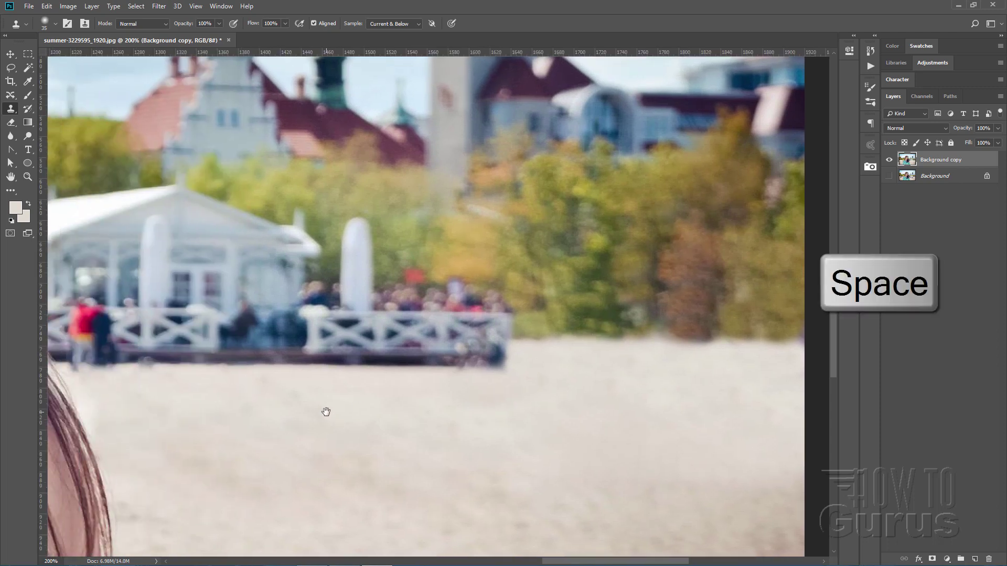
mouse_move(324, 412)
left_mouse_down()
mouse_move(419, 421)
mouse_move(410, 427)
left_mouse_up()
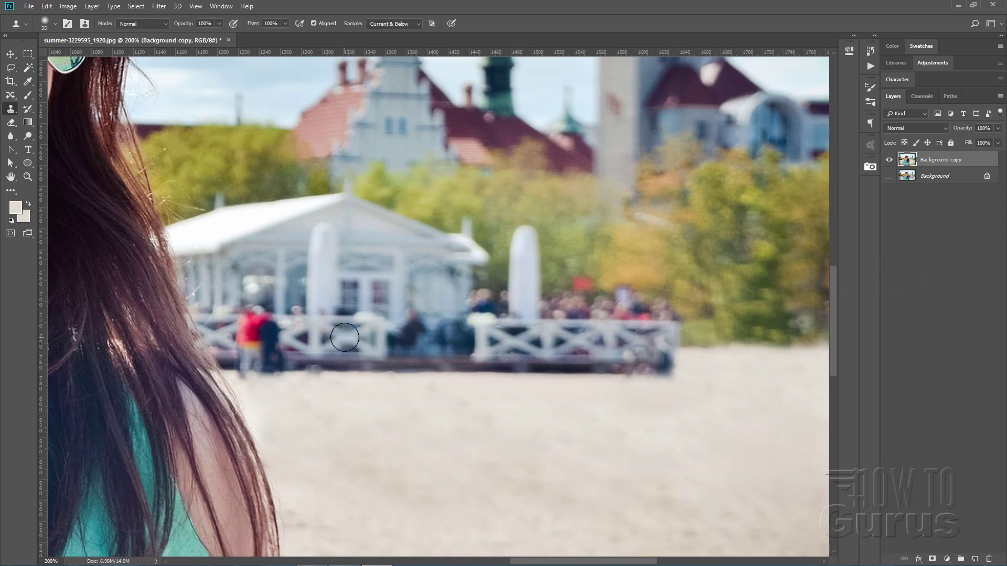
key("ctrl+z")
left_click(346, 339, "alt")
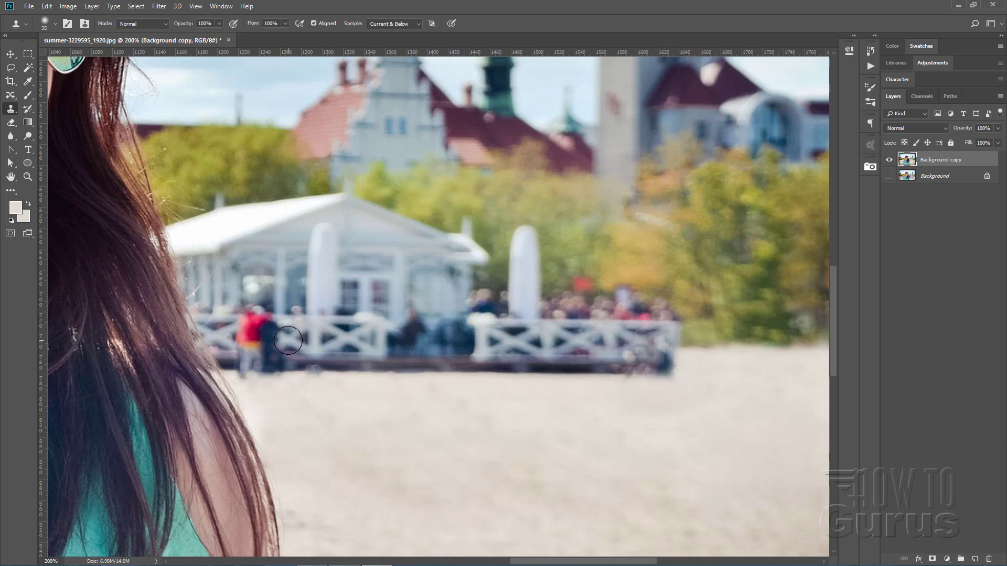
mouse_move(288, 341)
left_mouse_down()
mouse_move(250, 326)
mouse_move(250, 347)
mouse_move(268, 351)
mouse_move(245, 368)
mouse_move(331, 365)
mouse_move(304, 380)
mouse_move(330, 387)
left_mouse_up()
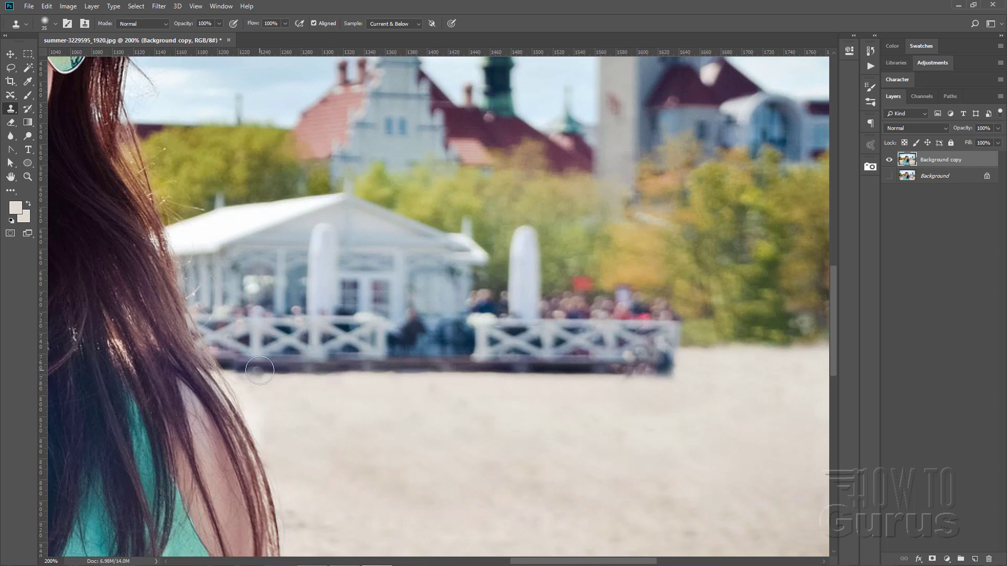
Undo the last clone stroke, and clone the dark deck edge over the light spot beneath the left section of railing
left_click_drag(260, 370, 256, 369)
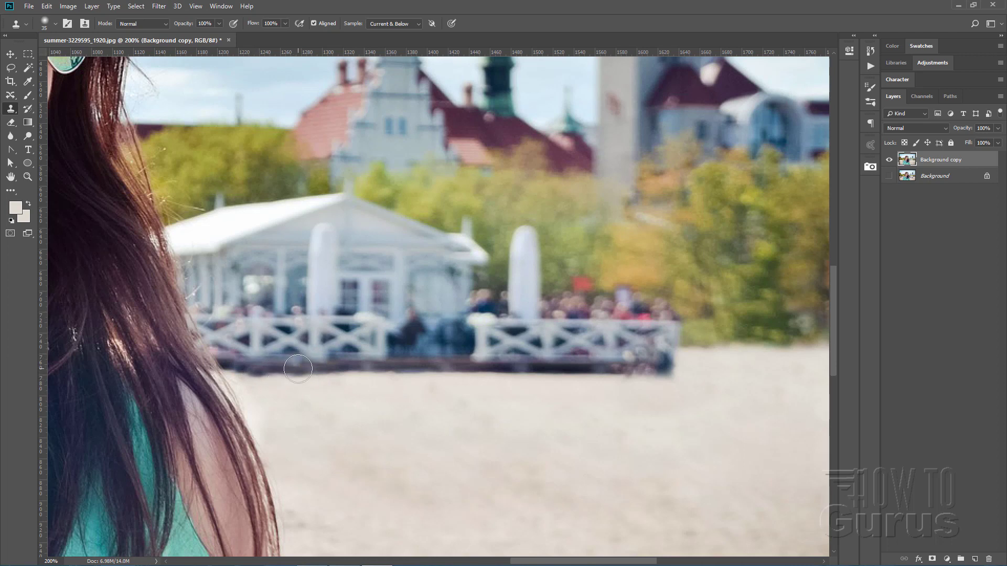
key("ctrl+z")
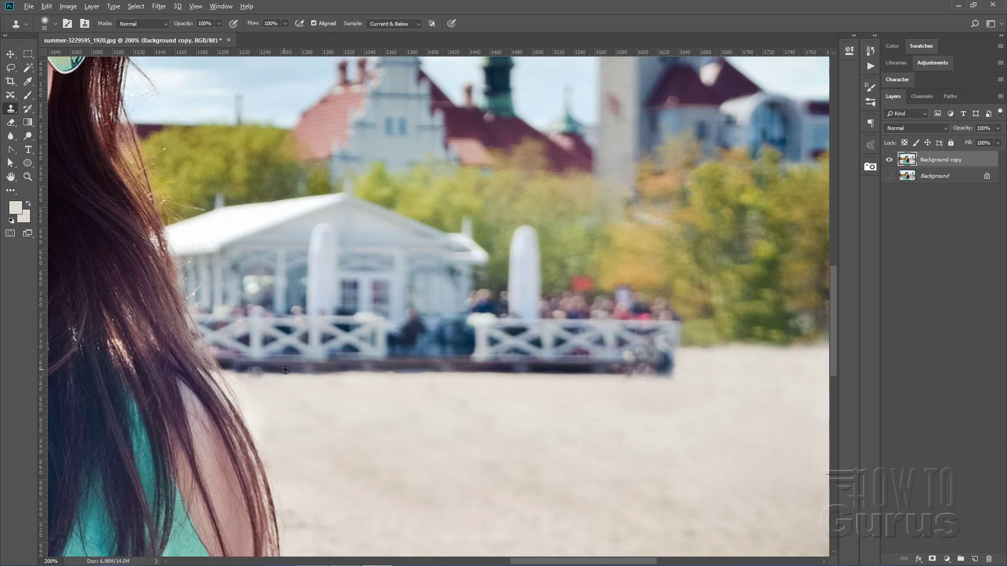
left_click(286, 368, "alt")
left_click(258, 368)
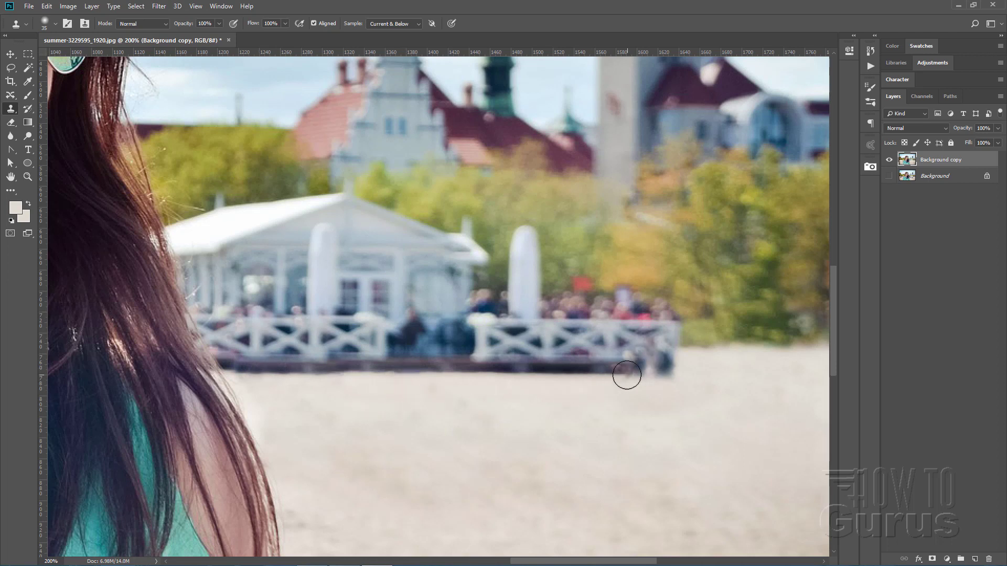
Undo the last clone stroke, and clone white railing and deck edge over the dark figures at the railing's right end
key("ctrl+z")
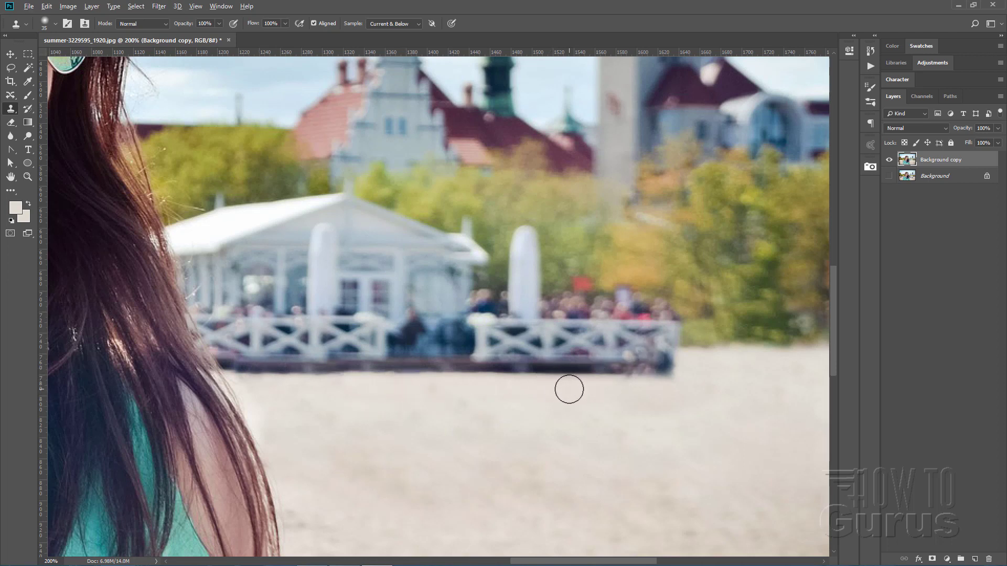
left_click(578, 340, "alt")
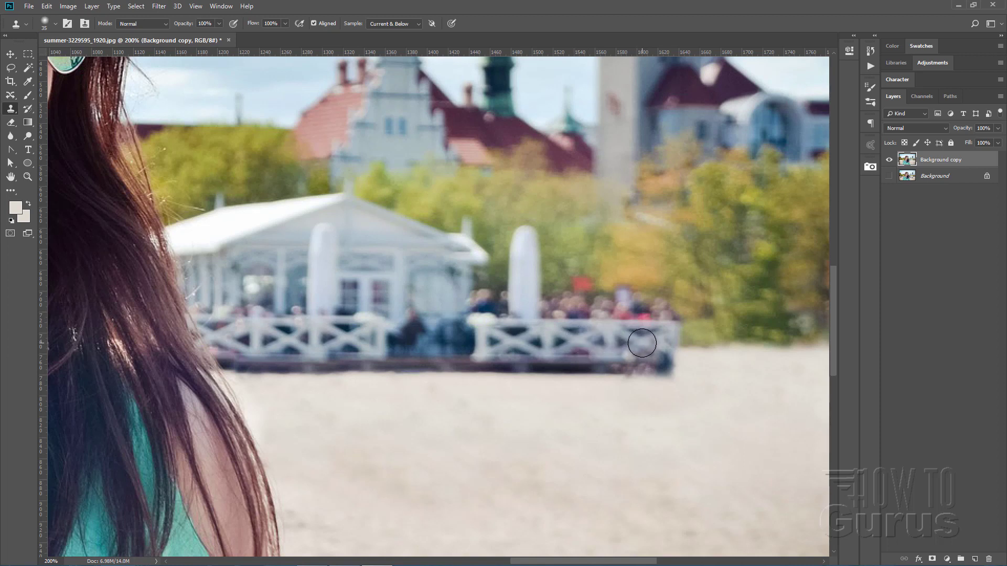
mouse_move(642, 343)
left_mouse_down()
mouse_move(657, 342)
mouse_move(641, 349)
mouse_move(651, 364)
mouse_move(618, 364)
mouse_move(667, 362)
mouse_move(678, 394)
left_mouse_up()
left_click(675, 409, "alt")
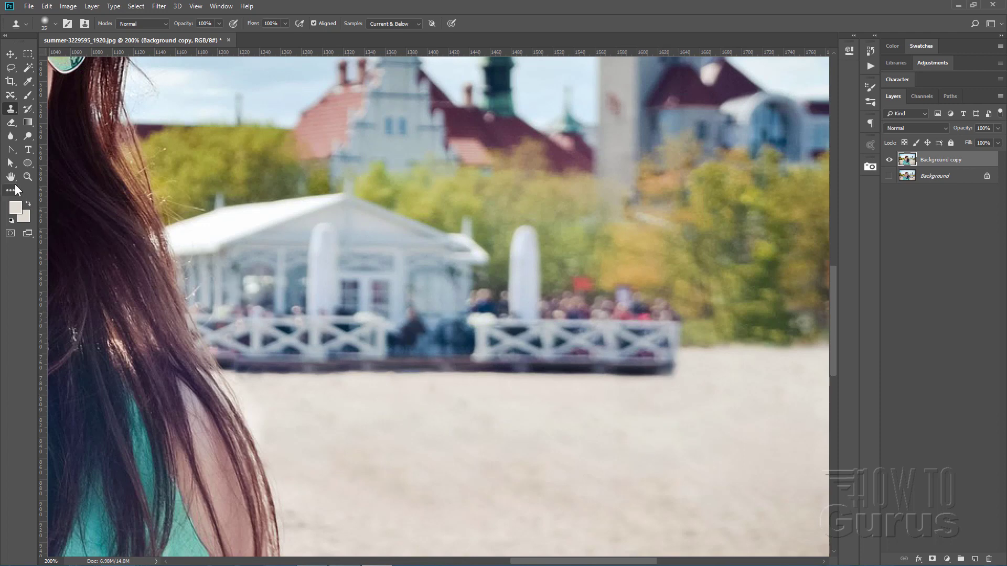
Open the Background copy layer in Select and Mask
left_click(26, 177)
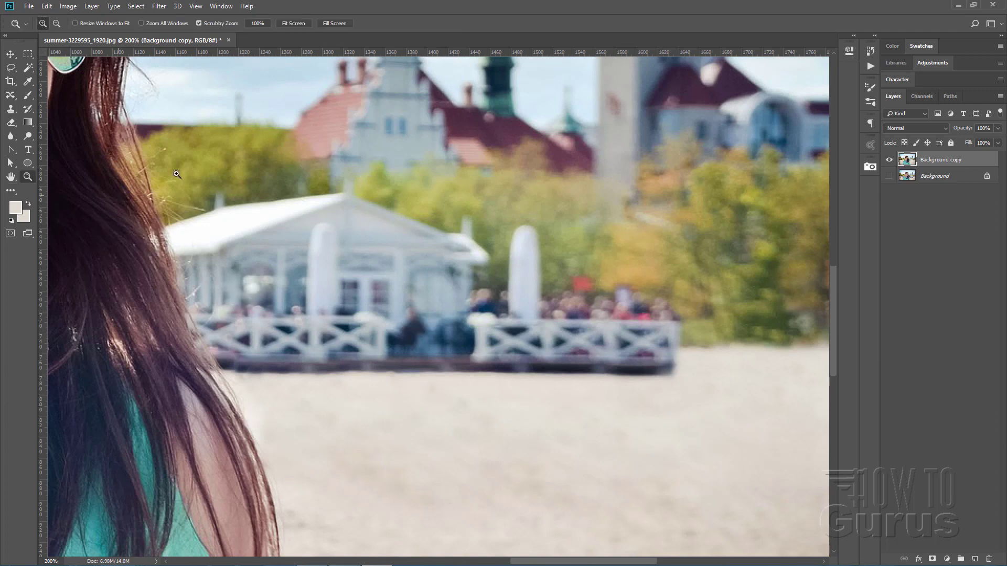
left_click(294, 23)
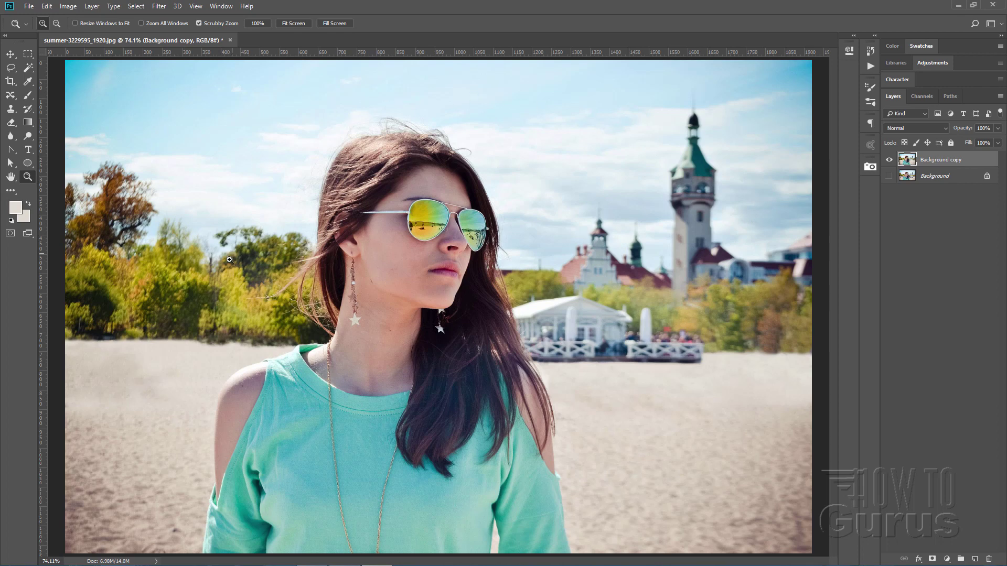
left_click(12, 54)
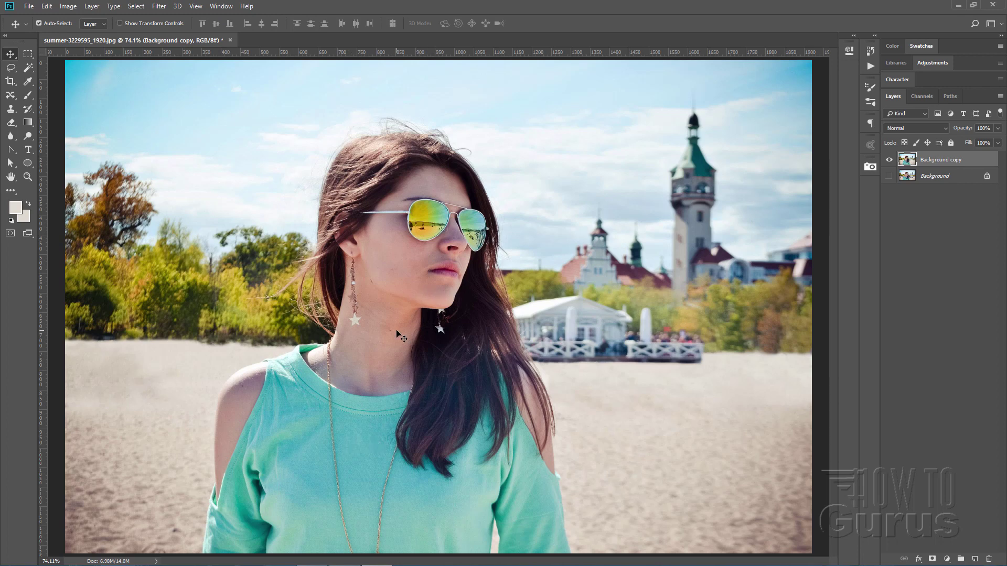
left_click(136, 7)
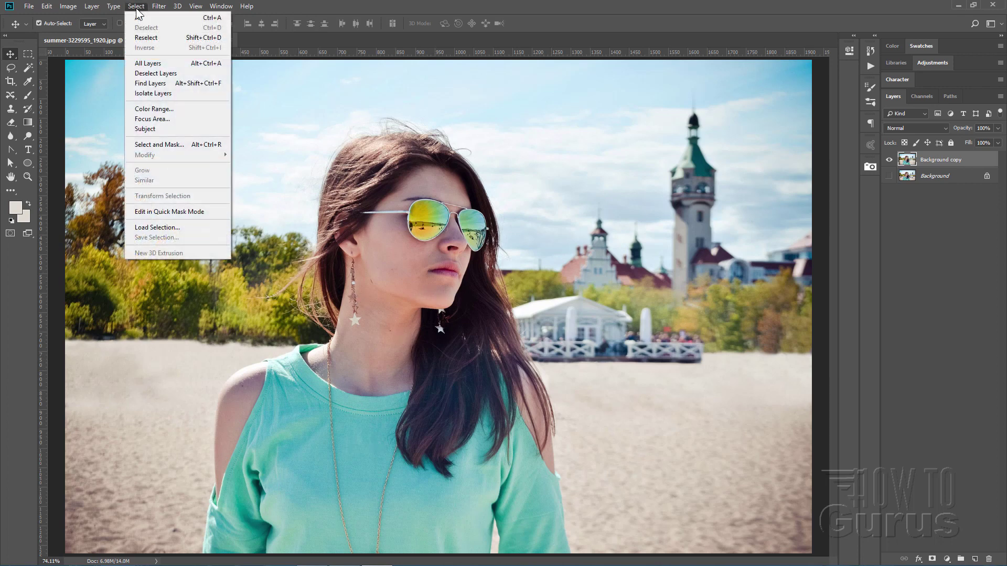
left_click(162, 146)
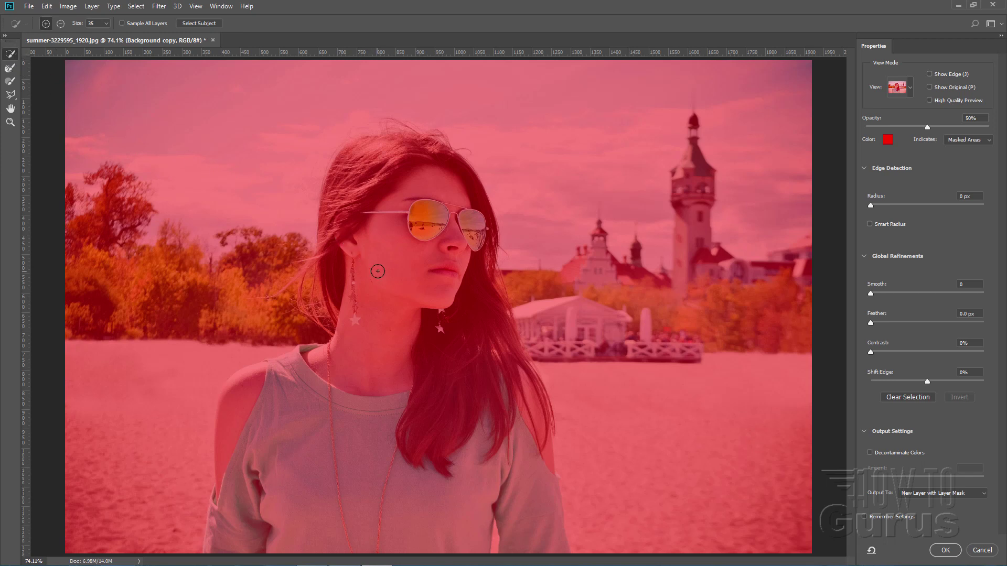
Brush a quick selection over the whole woman, covering her face, sunglasses, hair, neck, turquoise top and both arms
mouse_move(378, 271)
left_mouse_down()
mouse_move(368, 329)
mouse_move(362, 281)
mouse_move(336, 236)
mouse_move(332, 194)
mouse_move(362, 155)
mouse_move(413, 144)
mouse_move(460, 175)
mouse_move(462, 228)
mouse_move(433, 228)
mouse_move(413, 207)
left_mouse_up()
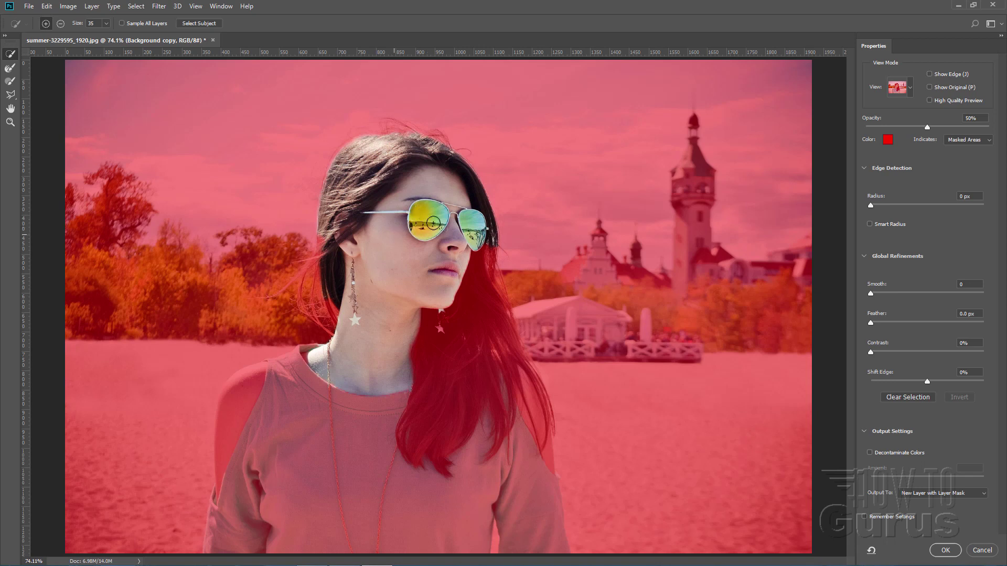
left_click_drag(461, 277, 469, 256)
left_click_drag(497, 300, 509, 395)
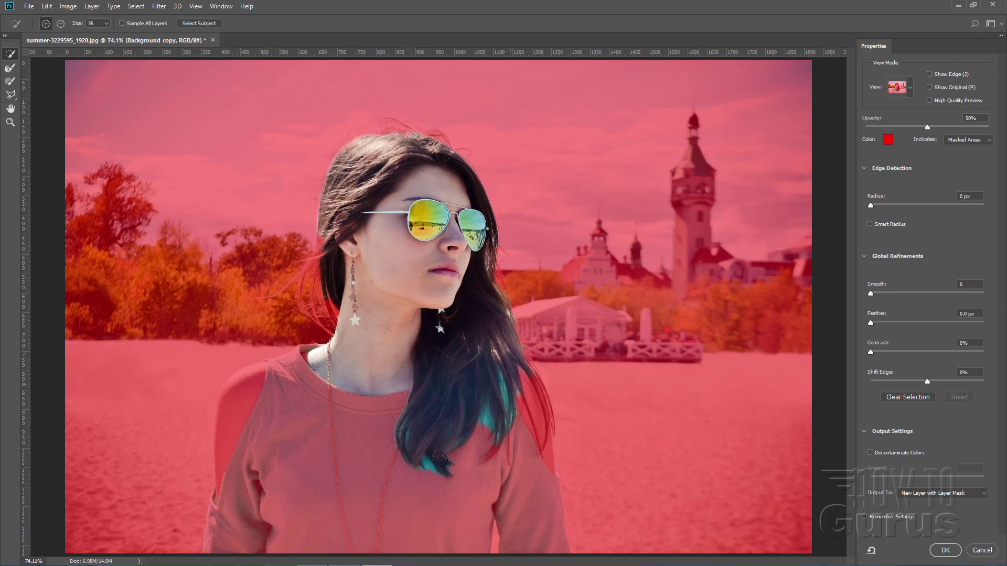
mouse_move(472, 459)
left_mouse_down()
mouse_move(523, 446)
mouse_move(504, 428)
mouse_move(521, 388)
left_mouse_up()
left_click_drag(542, 466, 543, 484)
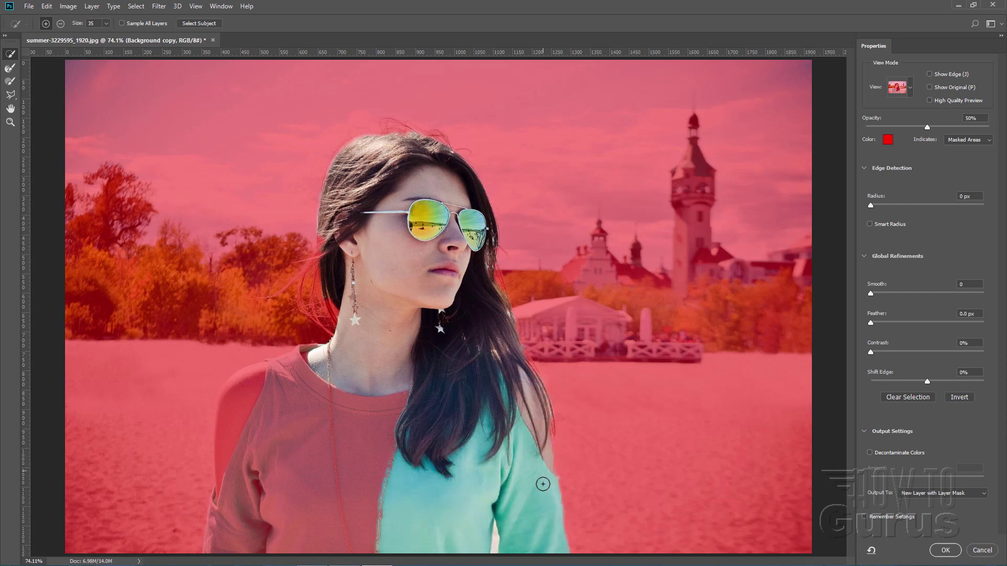
mouse_move(388, 462)
left_mouse_down()
mouse_move(325, 409)
mouse_move(324, 520)
mouse_move(236, 519)
mouse_move(214, 546)
left_mouse_up()
left_click_drag(225, 482, 233, 424)
mouse_move(245, 383)
left_mouse_down()
mouse_move(257, 375)
mouse_move(233, 384)
mouse_move(231, 416)
left_mouse_up()
left_click_drag(310, 362, 311, 356)
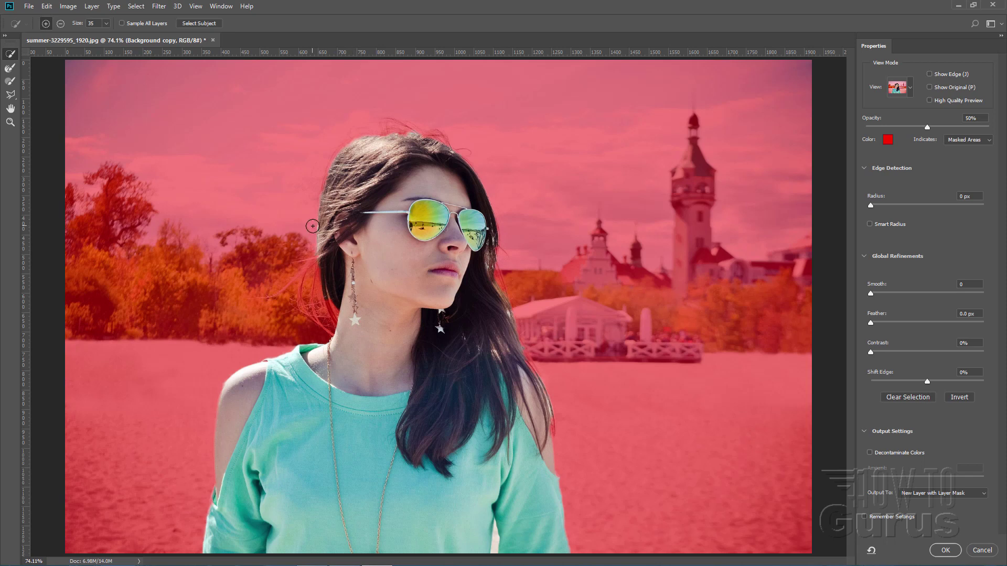
Refine the selection edge along the loose hair beside the neck, over the top of the head and down the right side
left_click(10, 69)
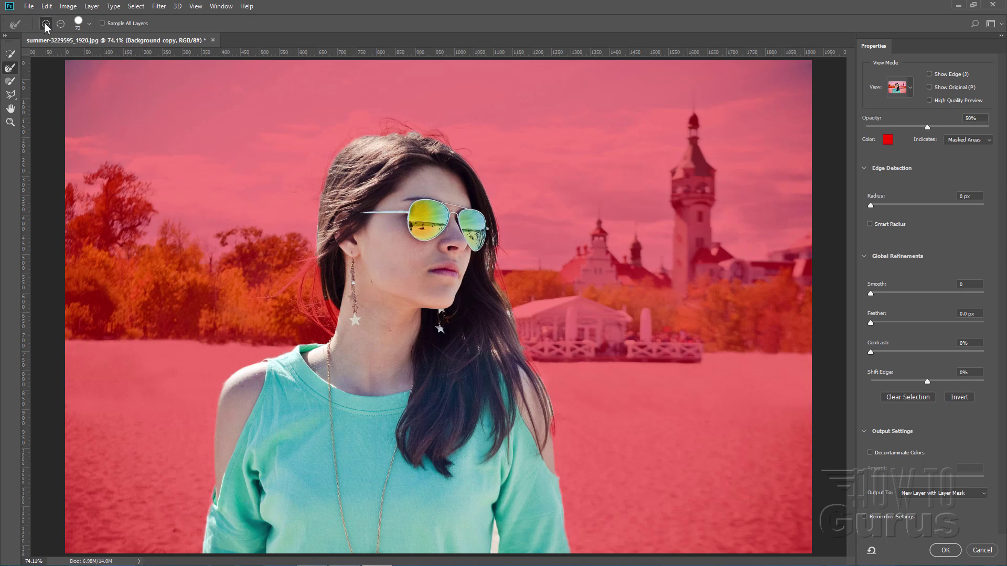
mouse_move(314, 252)
left_mouse_down()
mouse_move(304, 307)
mouse_move(325, 266)
mouse_move(296, 315)
mouse_move(284, 298)
mouse_move(289, 262)
mouse_move(342, 307)
left_mouse_up()
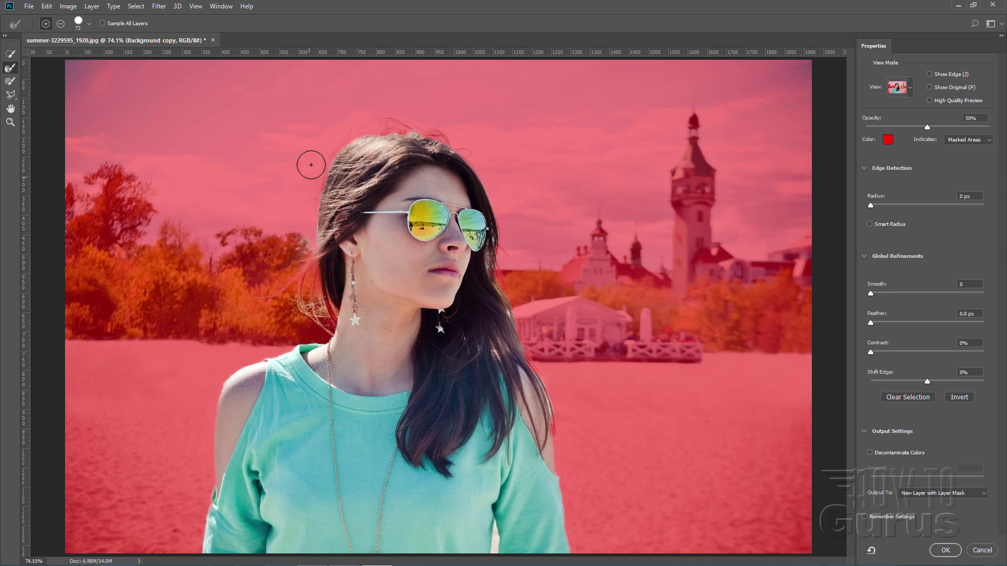
mouse_move(384, 127)
left_mouse_down()
mouse_move(350, 137)
mouse_move(327, 162)
left_mouse_up()
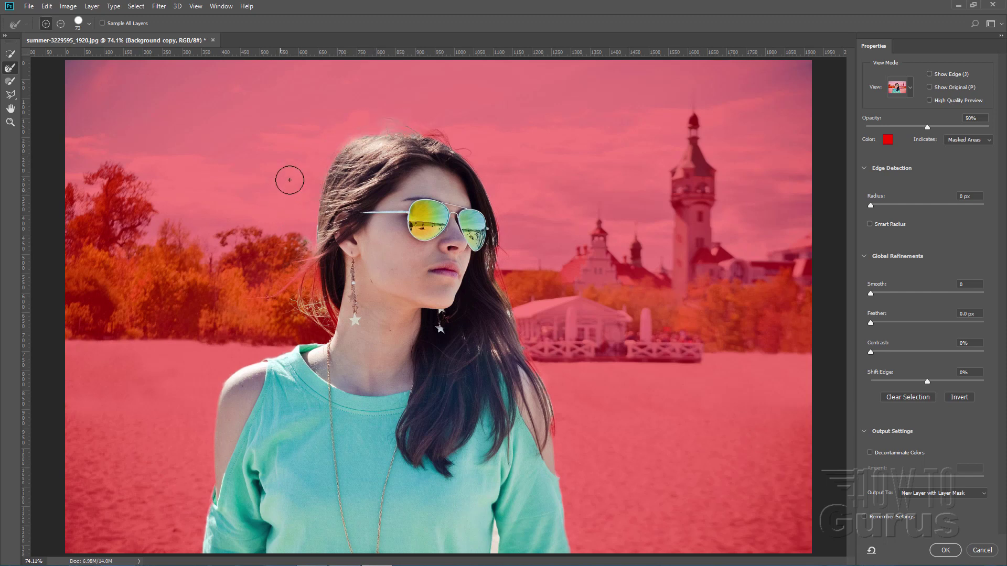
left_click_drag(424, 125, 481, 158)
left_click_drag(503, 259, 500, 286)
mouse_move(502, 223)
left_mouse_down()
mouse_move(499, 269)
mouse_move(528, 321)
left_mouse_up()
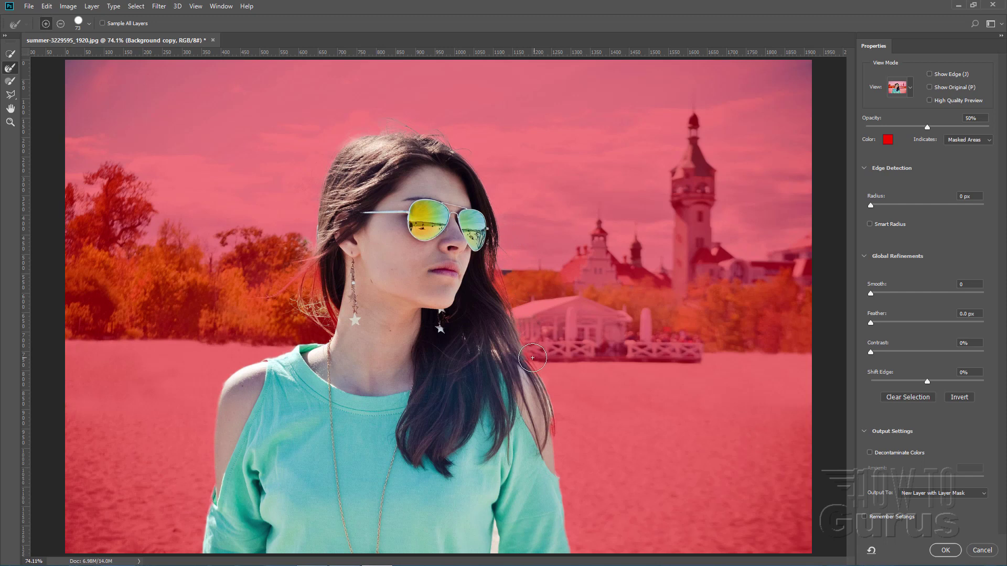
left_click_drag(532, 361, 545, 375)
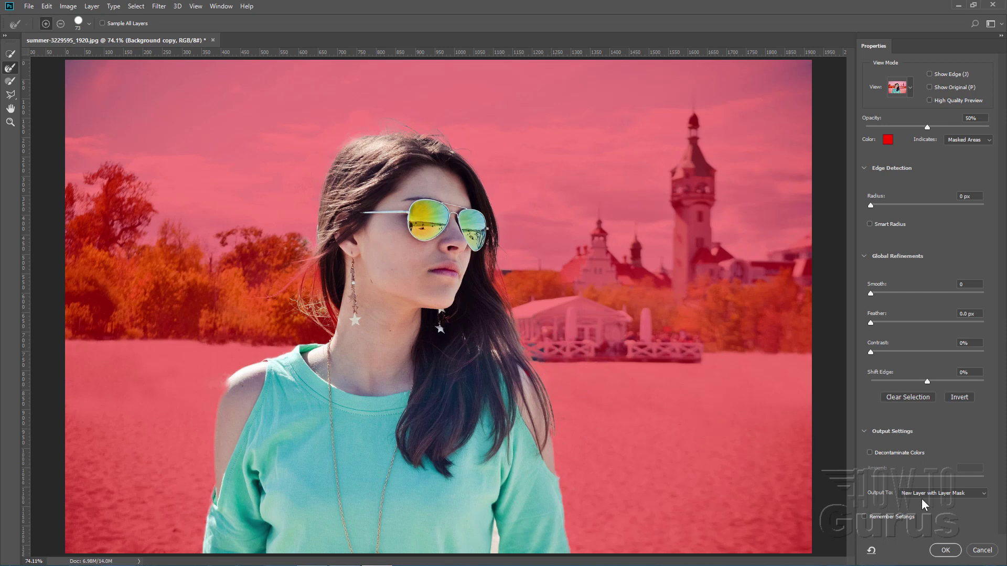
Output the refined selection as a New Layer with Layer Mask
left_click(949, 493)
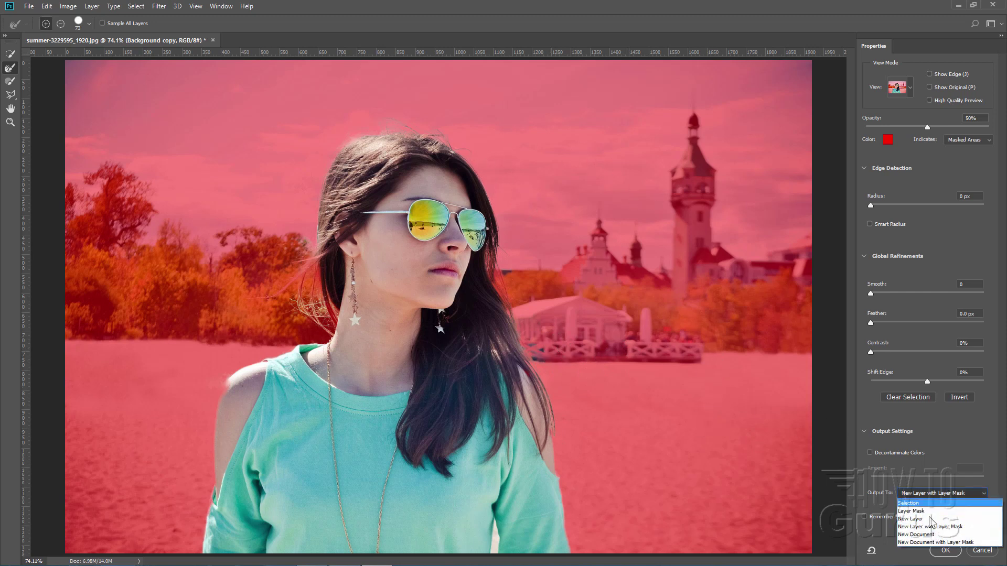
left_click(947, 551)
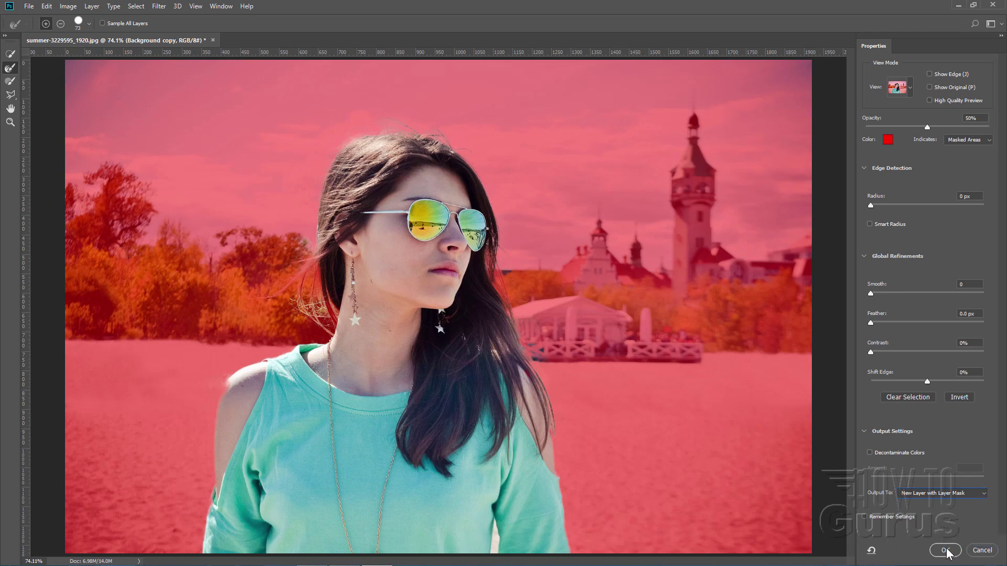
left_click(946, 550)
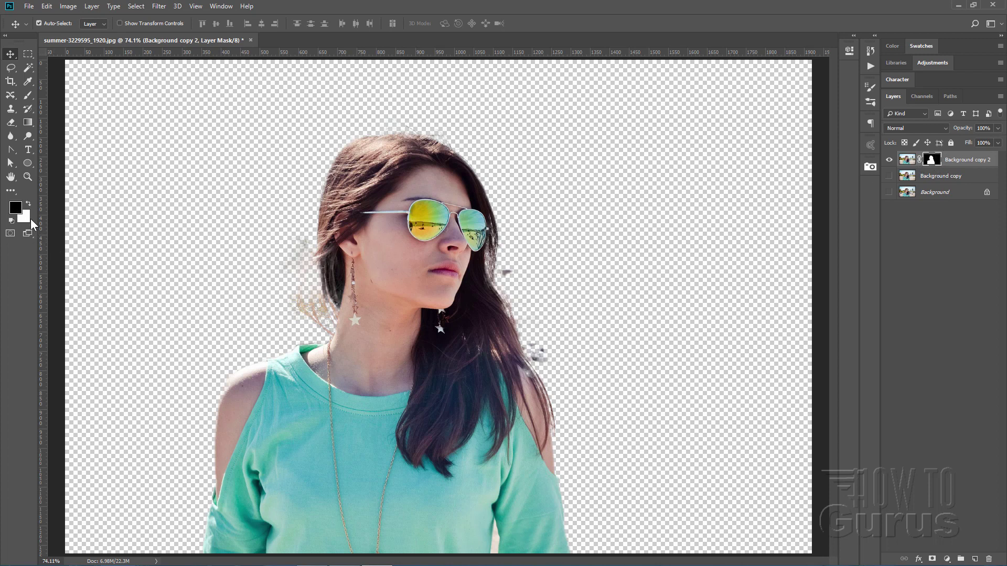
Enlarge the brush to 40 and paint black on the layer mask over the stray background bits right of the hair
left_click(29, 95)
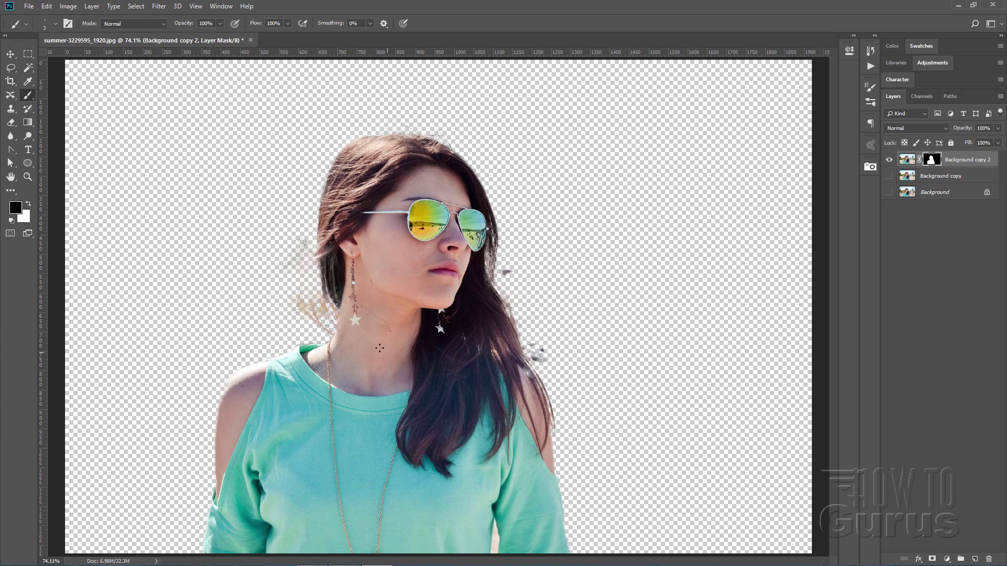
key("bracketright")
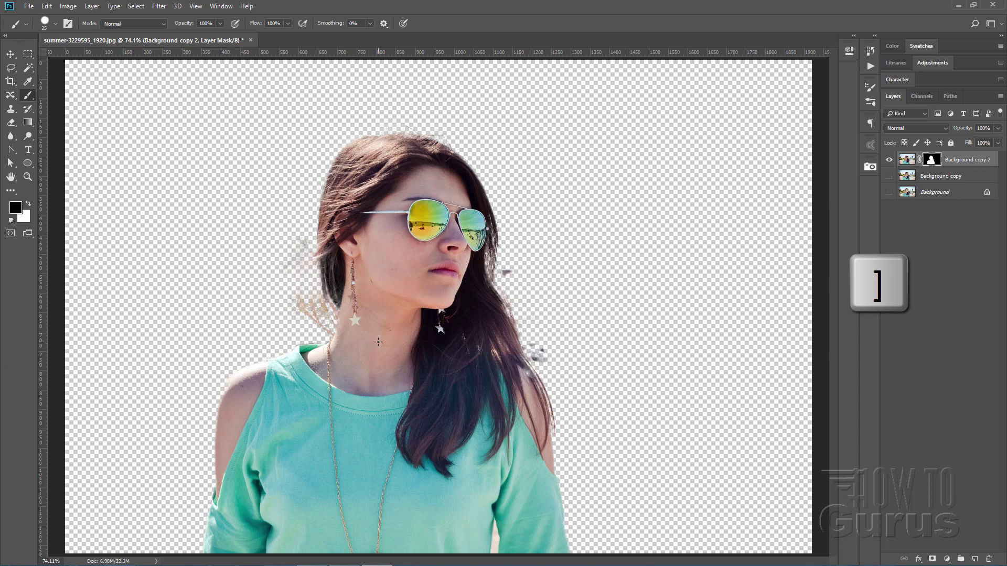
key("bracketright")
key("bracketright")
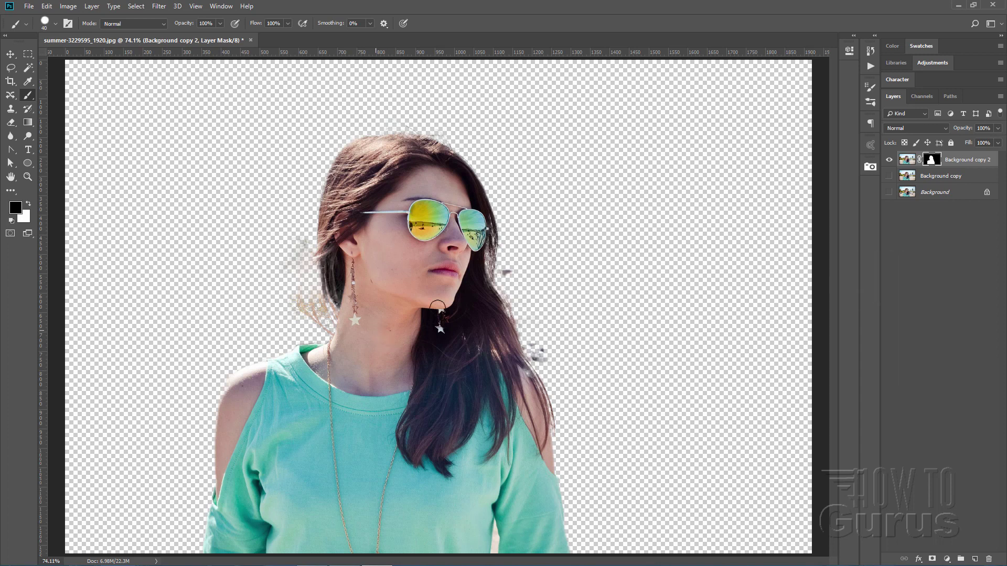
left_click_drag(512, 269, 507, 275)
left_click_drag(535, 342, 538, 357)
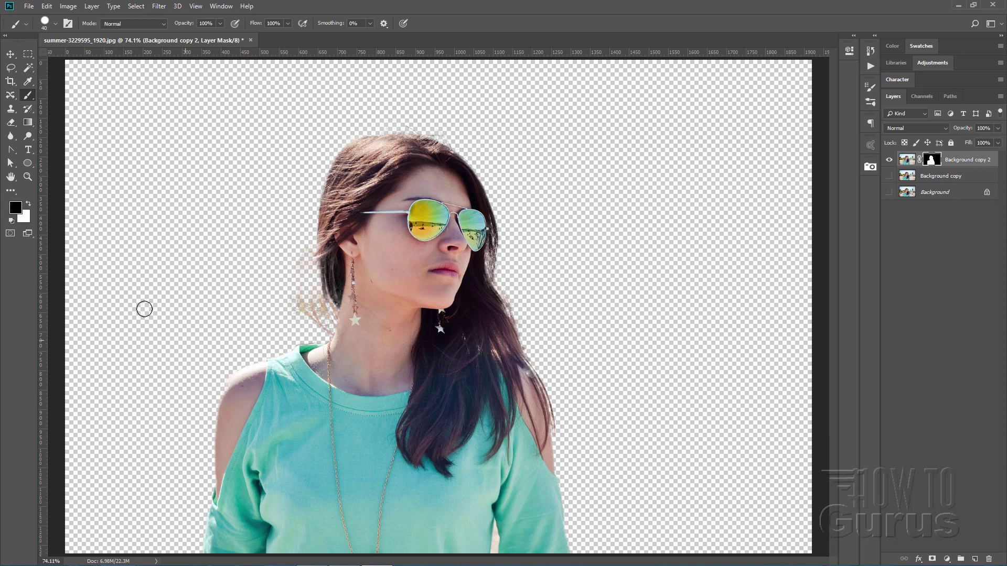
Paint white on the layer mask along the faded edge of the left bare shoulder and upper arm to restore it
left_click(28, 177)
left_click(221, 408)
left_click(221, 408)
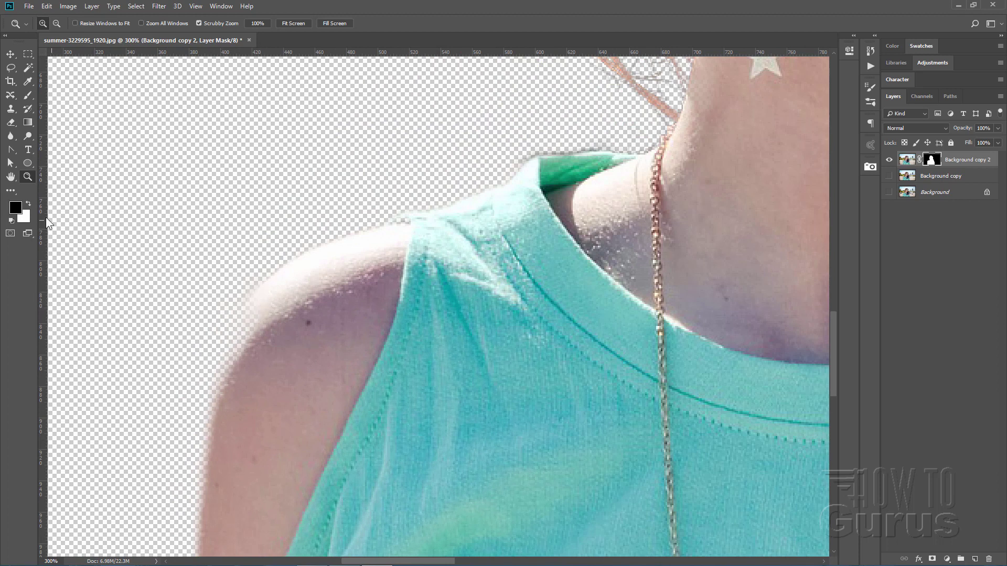
left_click(29, 202)
left_click(28, 96)
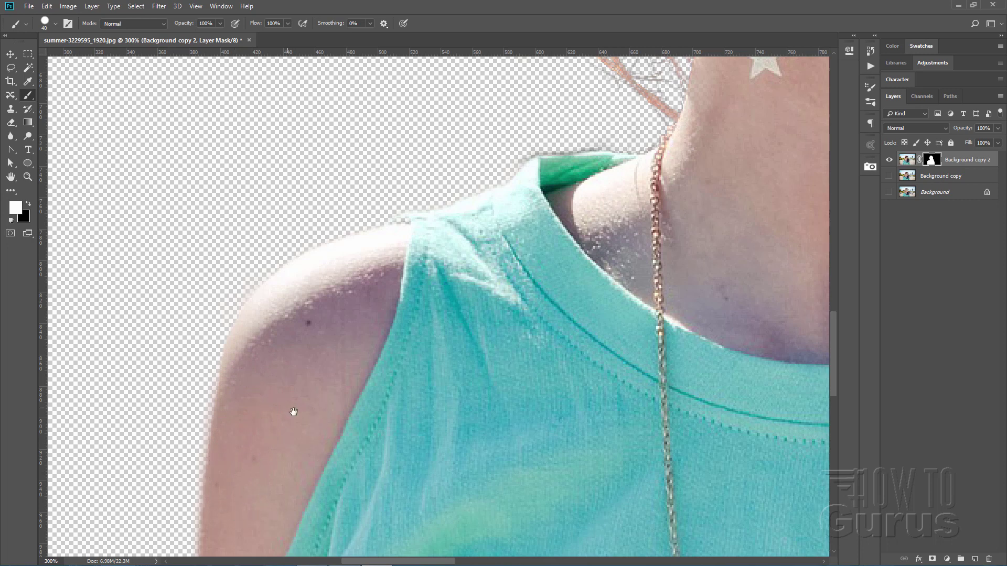
mouse_move(294, 413)
left_mouse_down()
mouse_move(362, 218)
mouse_move(401, 178)
left_mouse_up()
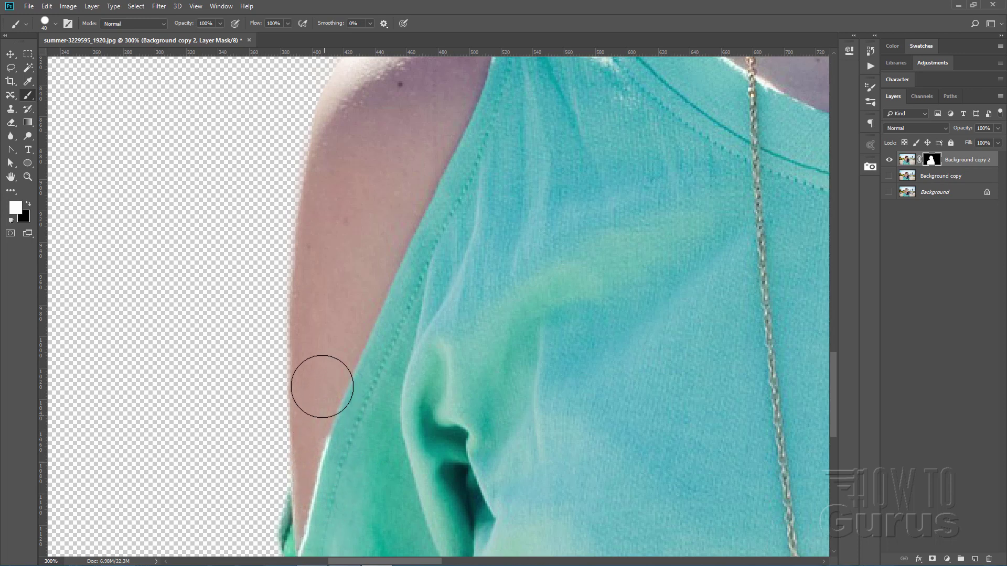
Outline the sand-colored gap between the torso and the right sleeve with a Polygonal Lasso selection
key("space")
mouse_move(601, 373)
left_mouse_down()
mouse_move(533, 364)
mouse_move(499, 308)
mouse_move(451, 326)
mouse_move(386, 290)
mouse_move(339, 288)
left_mouse_up()
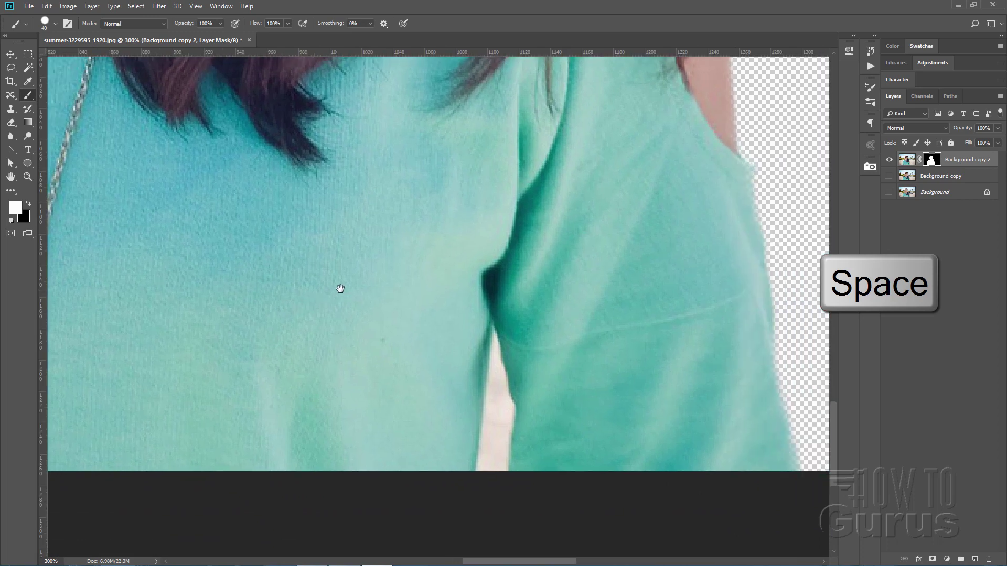
left_click_drag(382, 331, 351, 314)
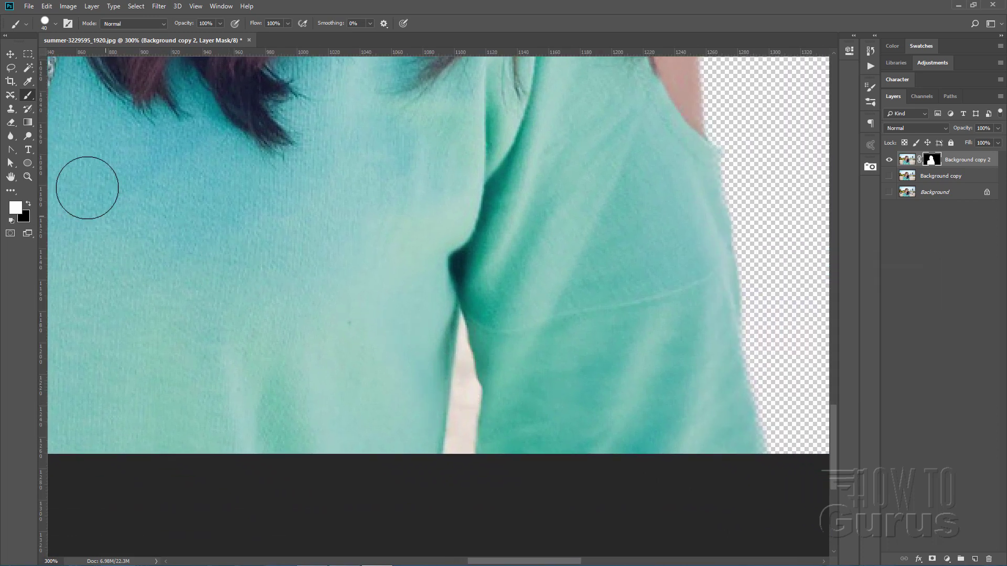
left_click(15, 70)
left_click(42, 78)
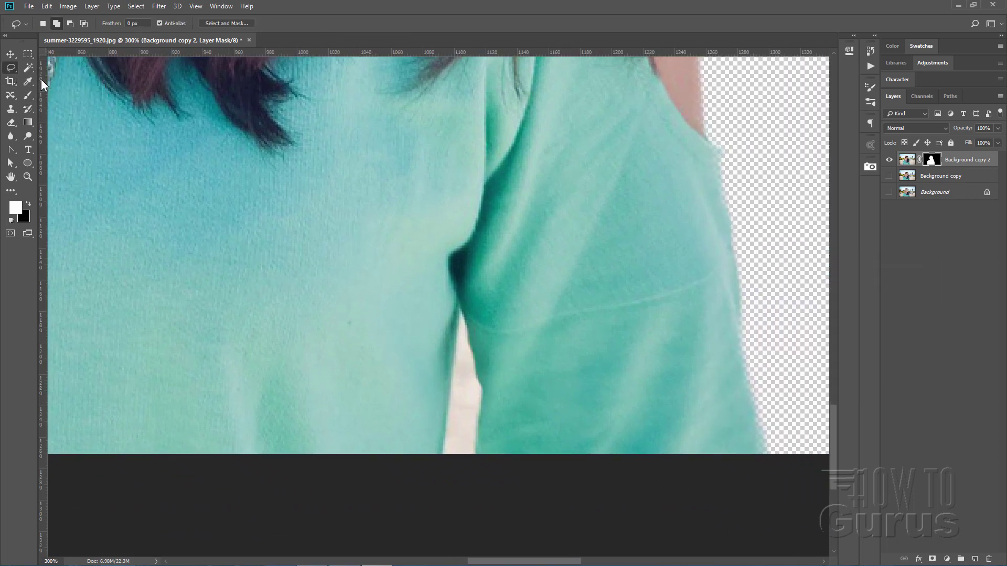
left_click(444, 442)
left_click(445, 443)
Paint black on the layer mask inside the selection to hide the sand gap between the torso and the right sleeve
left_click(28, 95)
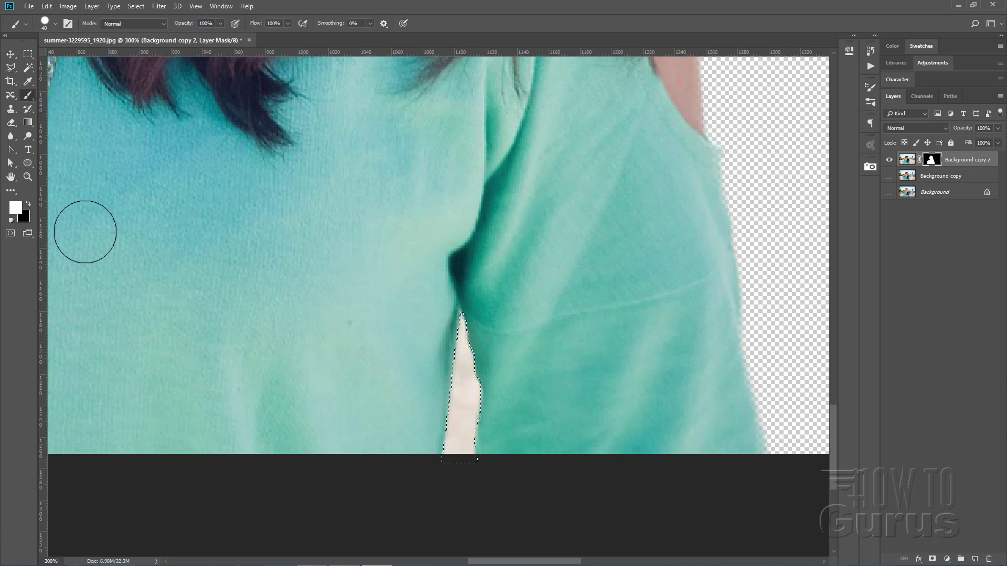
left_click(29, 204)
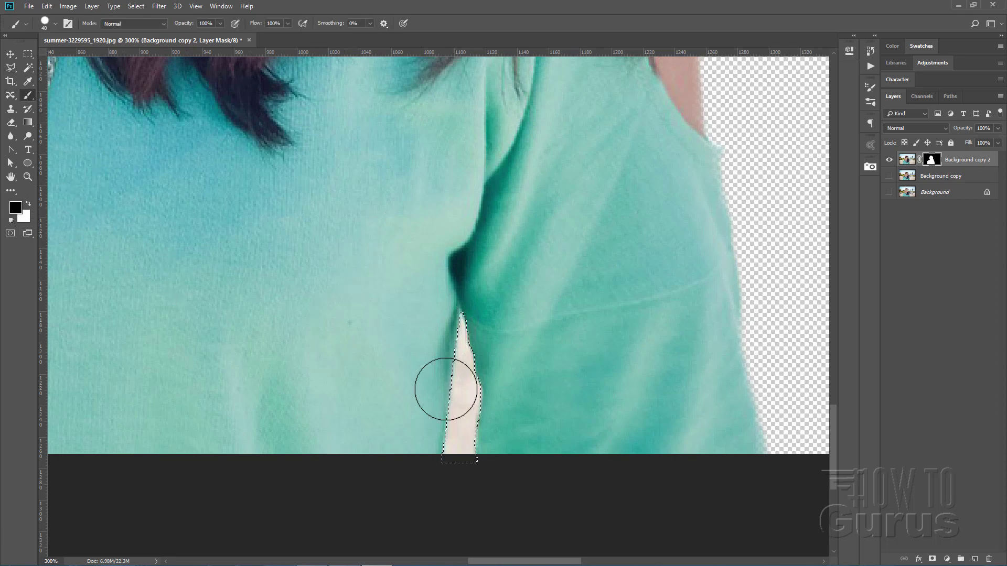
mouse_move(446, 389)
left_mouse_down()
mouse_move(452, 337)
mouse_move(460, 436)
mouse_move(460, 354)
mouse_move(469, 389)
mouse_move(457, 323)
mouse_move(457, 452)
left_mouse_up()
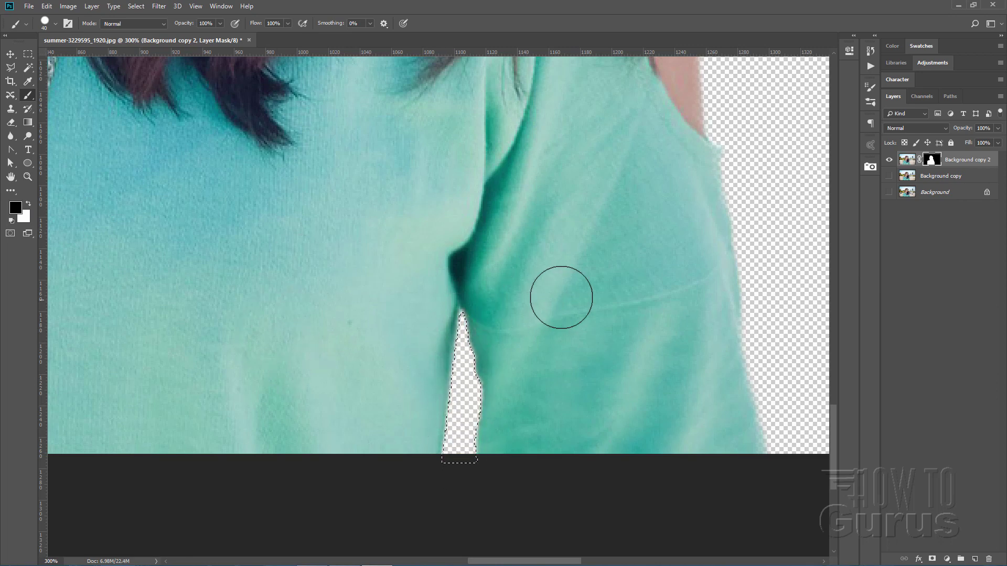
key("space")
left_click_drag(591, 227, 499, 378)
mouse_move(483, 204)
left_mouse_down()
mouse_move(479, 274)
mouse_move(497, 366)
left_mouse_up()
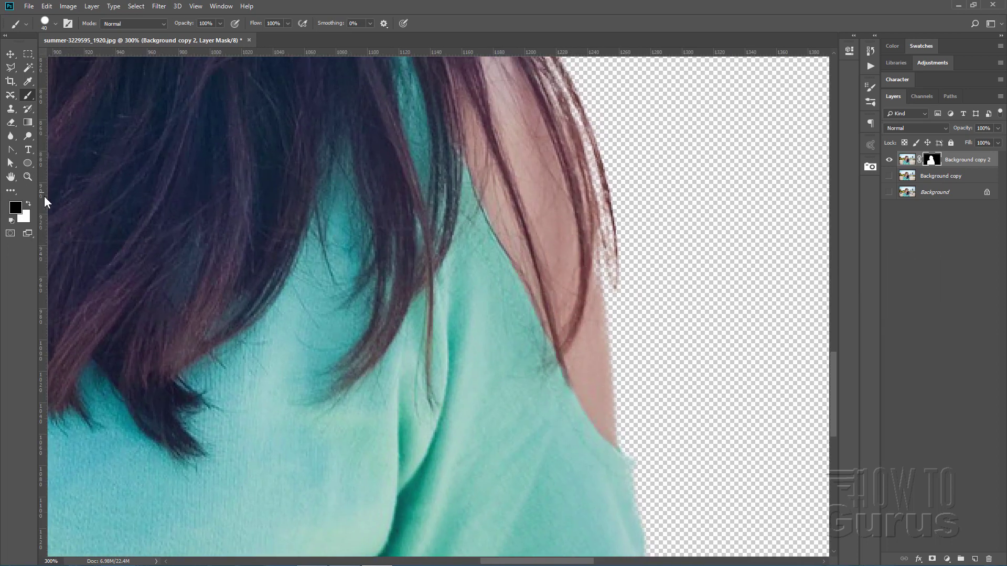
Switch the foreground color to white and reduce the mask brush size by five increments
left_click(26, 205)
key("bracketleft")
key("bracketleft")
key("bracketleft")
key("bracketleft")
key("bracketleft")
Show the Background copy layer behind the masked cutout and make it the active layer
left_click(27, 177)
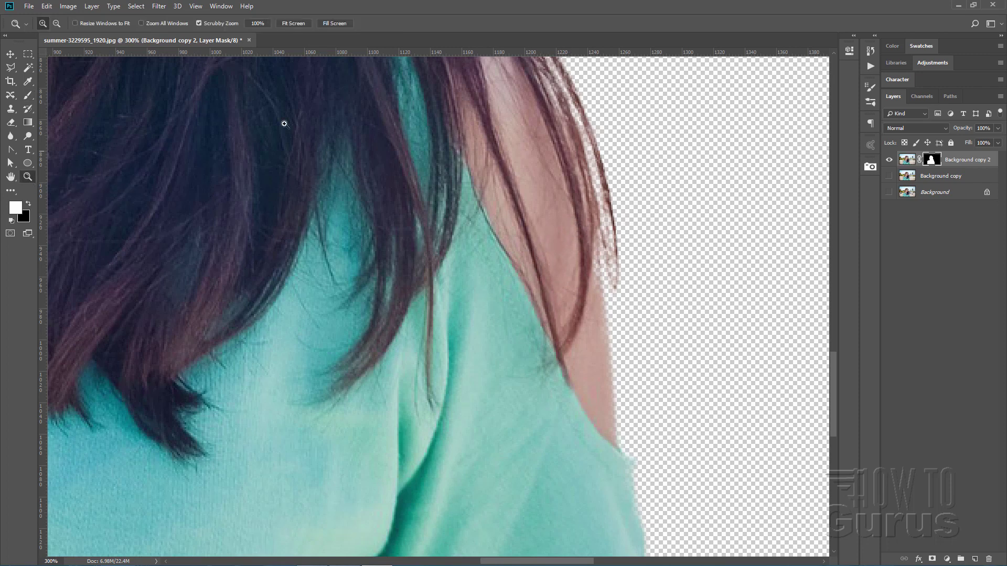
left_click(337, 23)
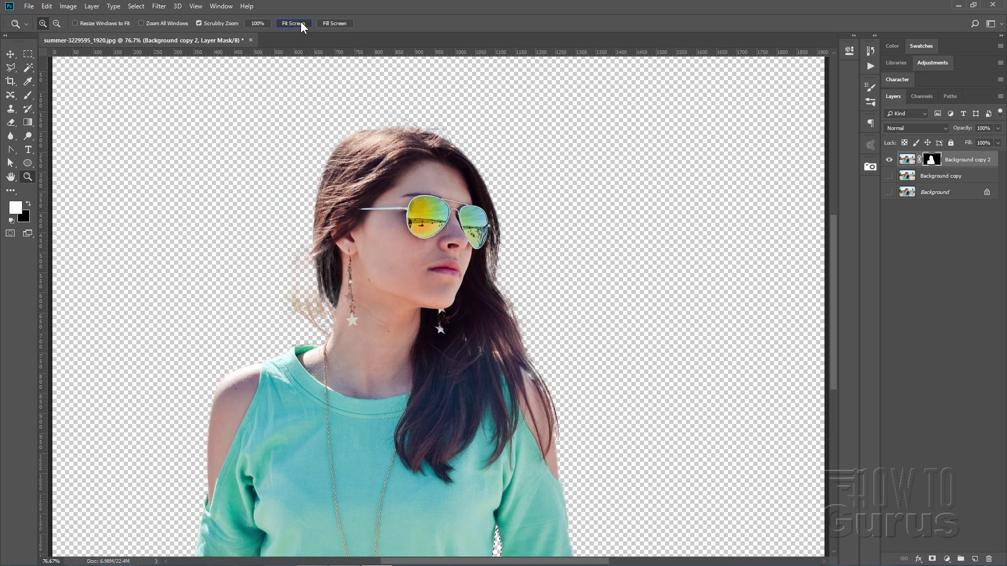
left_click(300, 23)
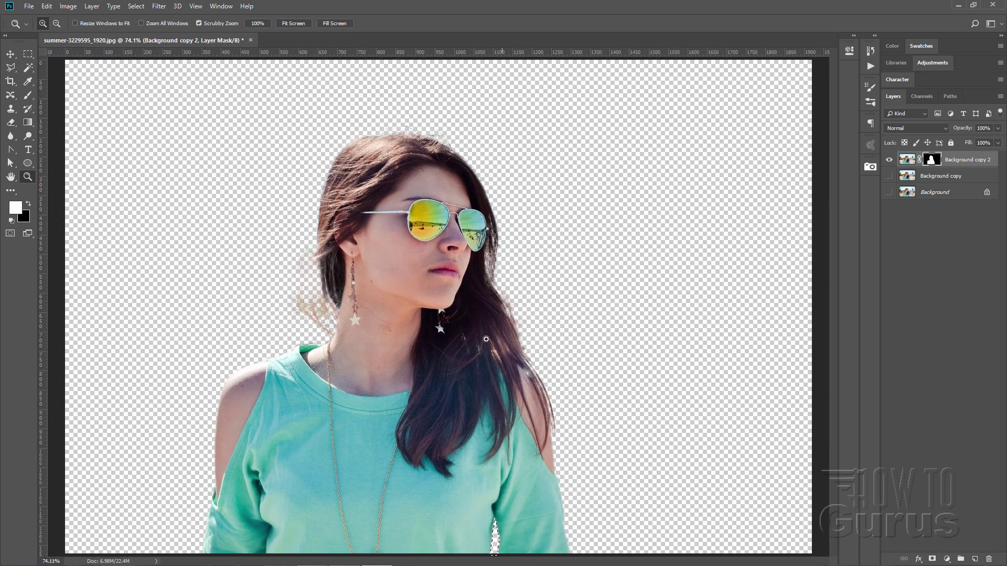
left_click(889, 176)
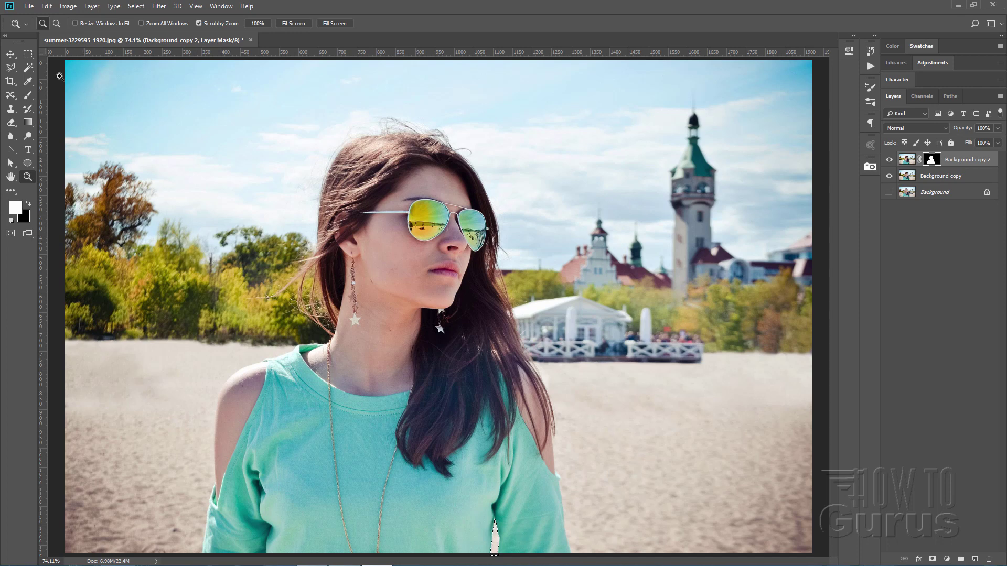
left_click(10, 54)
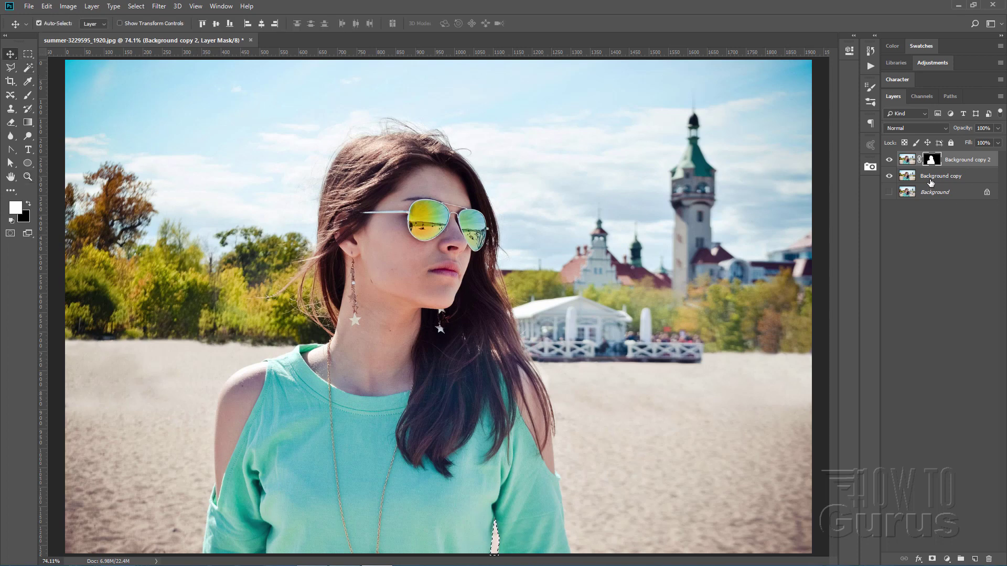
left_click(898, 180)
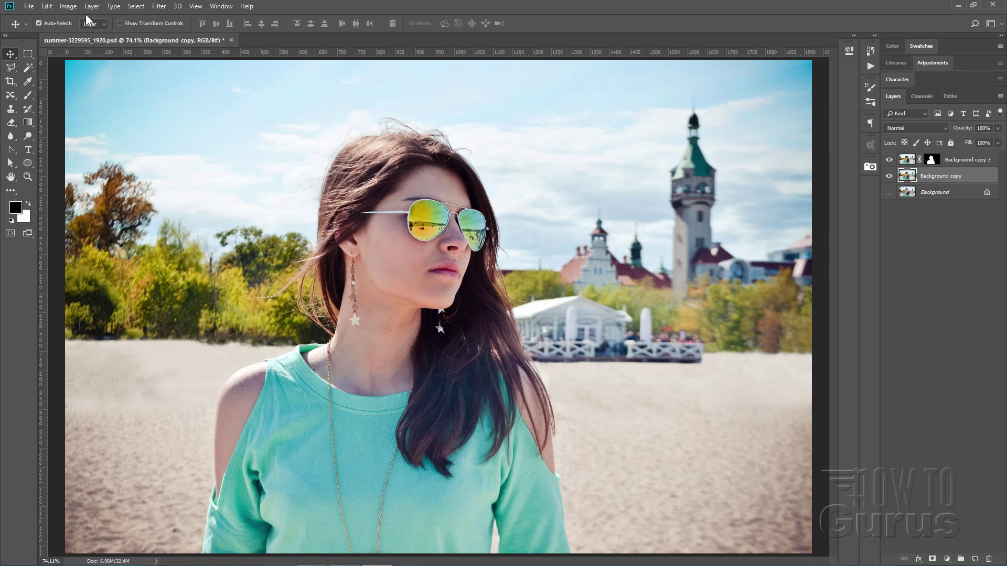
Add a Levels adjustment layer above Background copy and darken the background by setting the midtones to 0.33
left_click(91, 6)
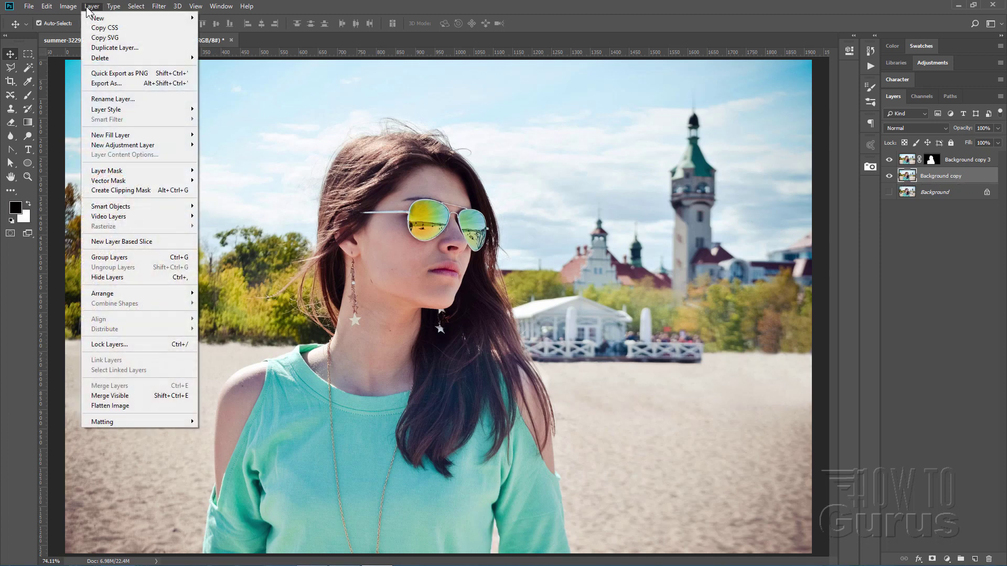
mouse_move(138, 146)
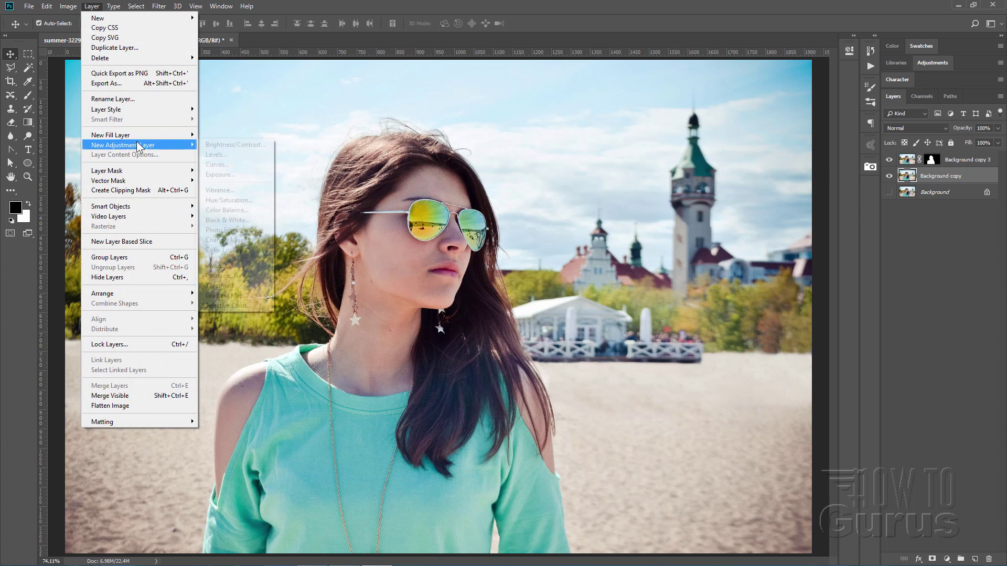
left_click(228, 155)
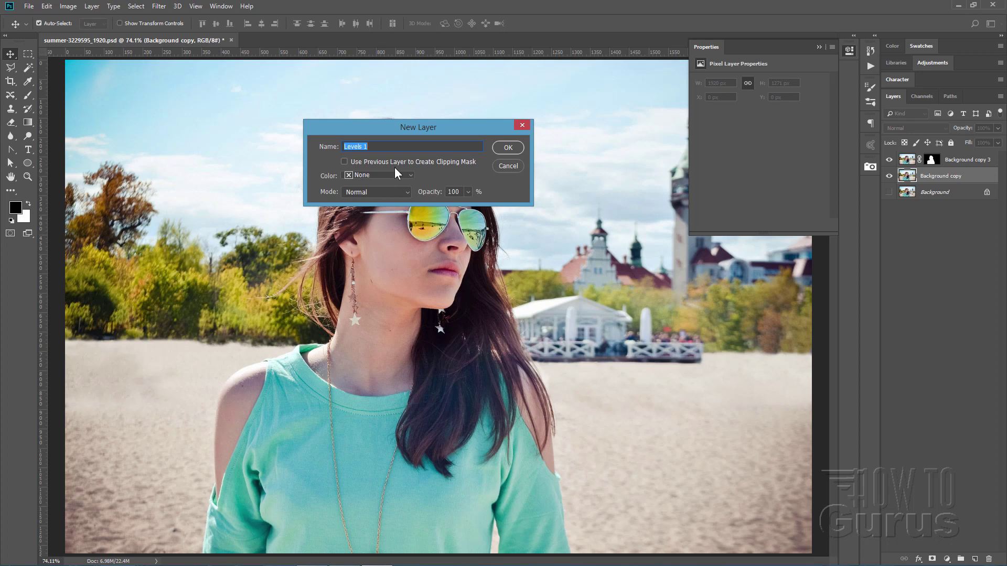
left_click(505, 146)
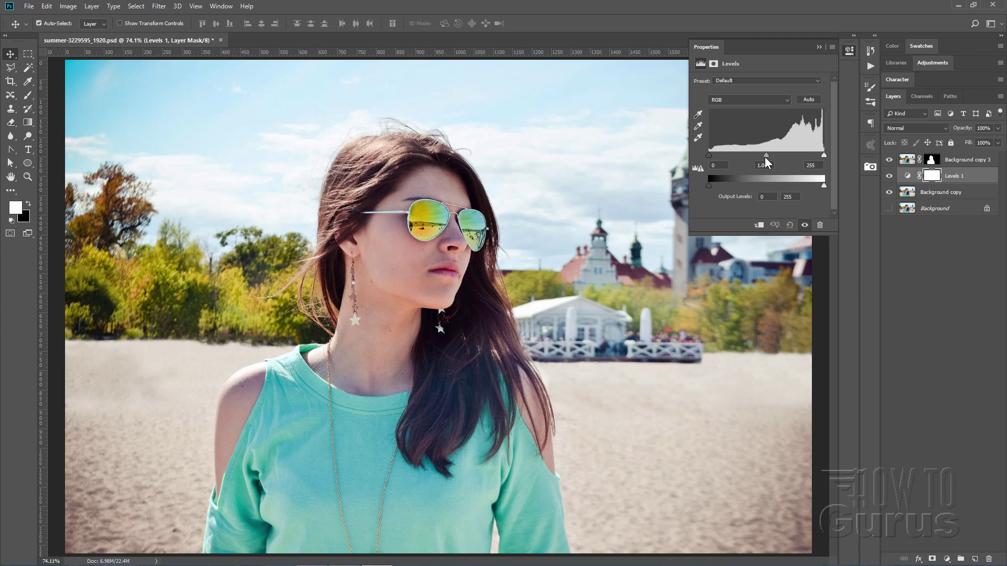
left_click_drag(766, 155, 799, 156)
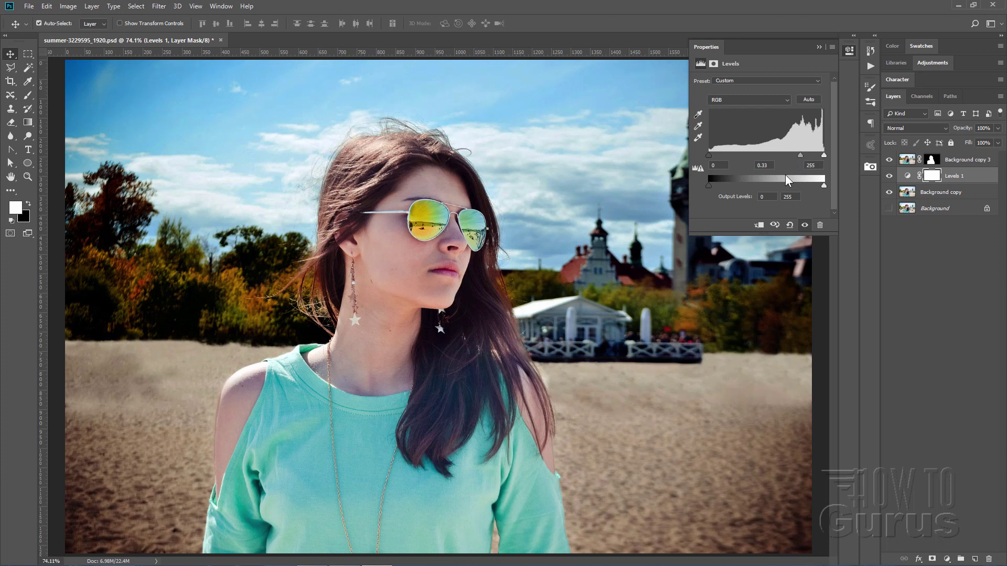
left_click(819, 48)
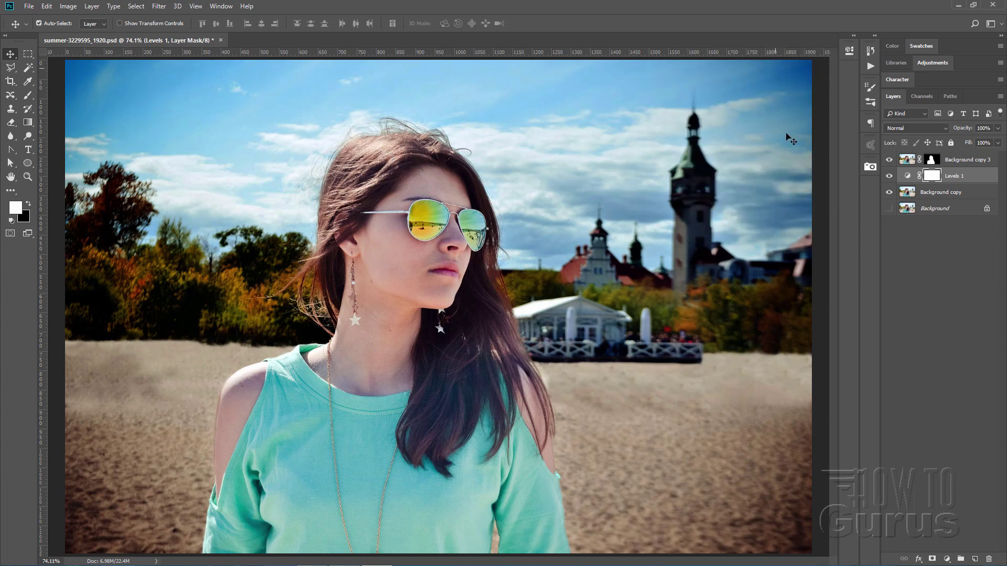
Try a darkening Lens Correction vignette of about -45 on the Background copy layer with the Levels layer hidden
left_click(889, 176)
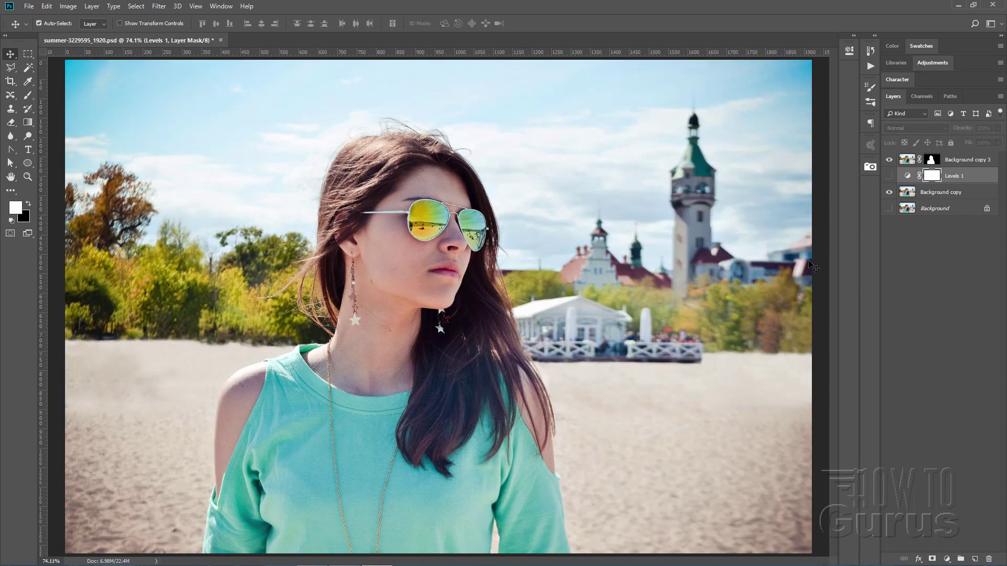
left_click(943, 194)
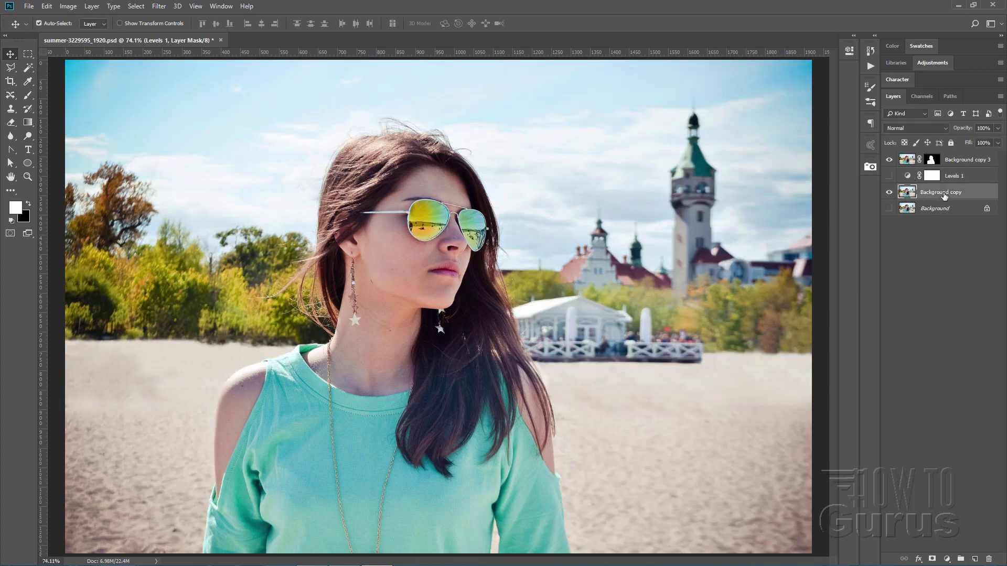
left_click(159, 6)
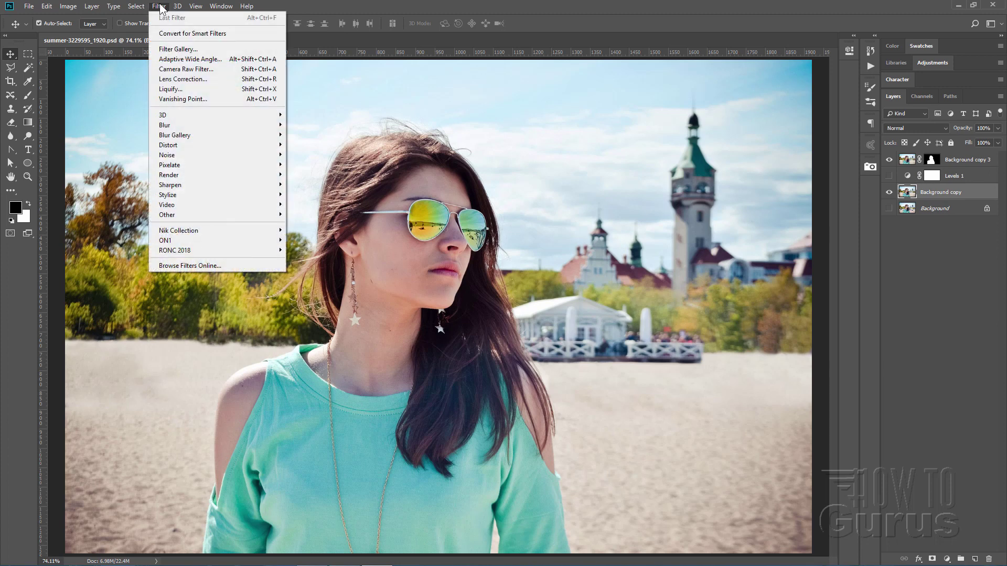
left_click(186, 79)
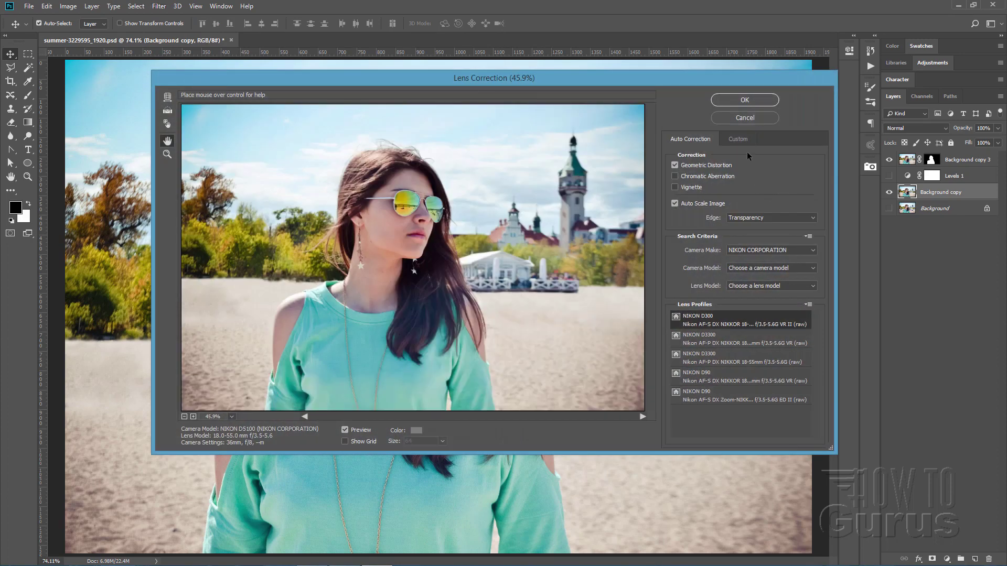
left_click(738, 139)
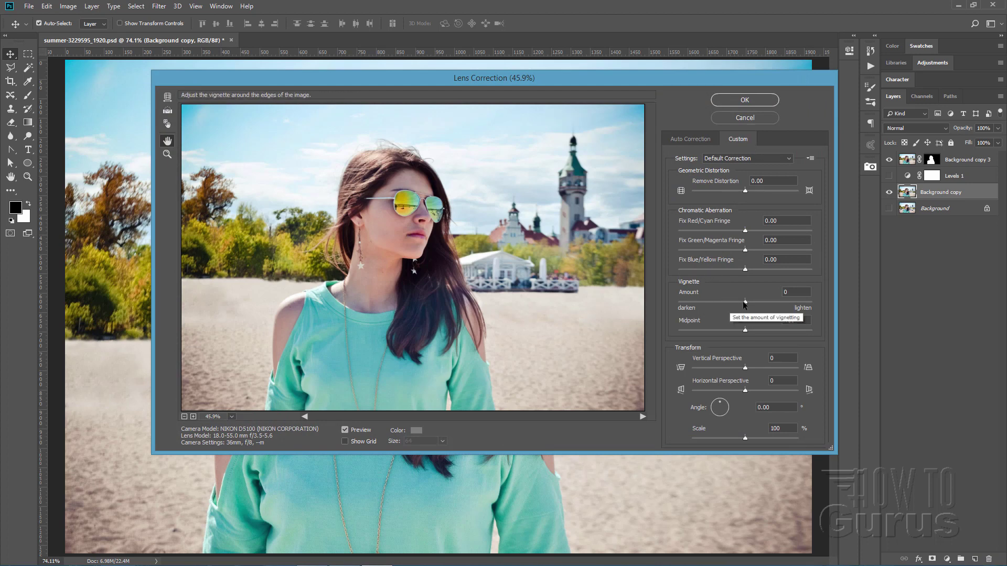
left_click_drag(744, 303, 716, 306)
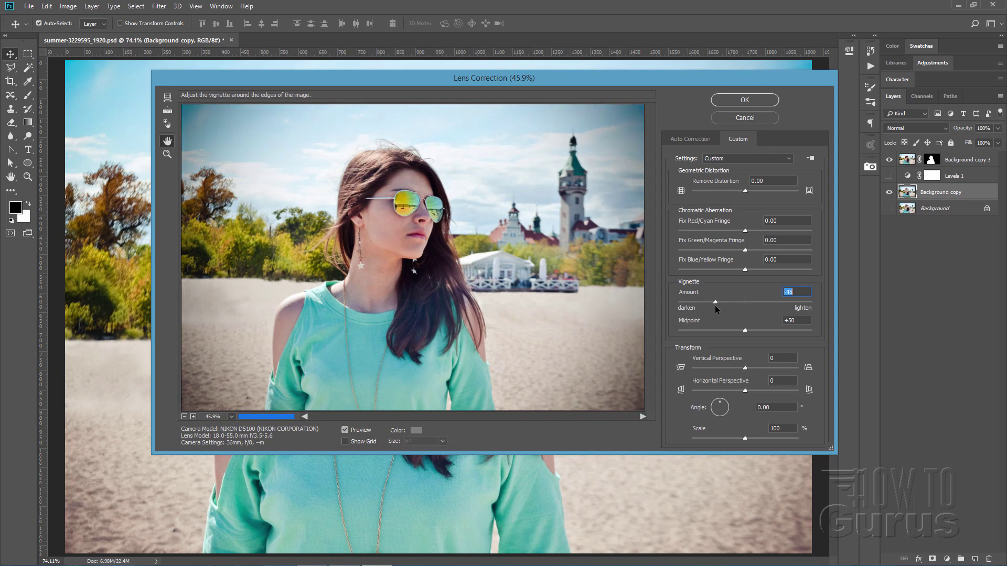
left_click(751, 118)
left_click(889, 176)
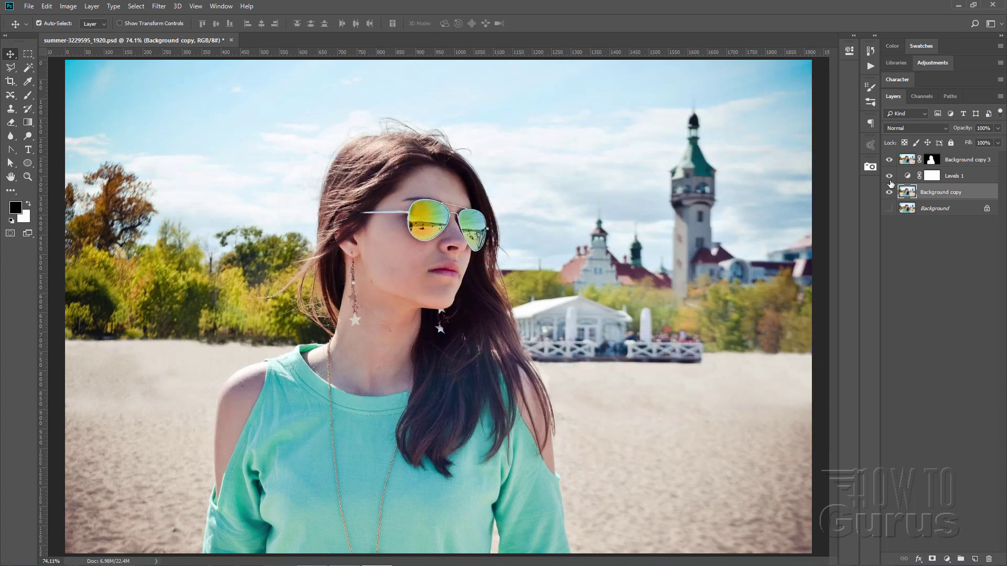
Duplicate the original Background layer to the top of the layer stack and toggle the copy's visibility to compare before and after
left_click(890, 208)
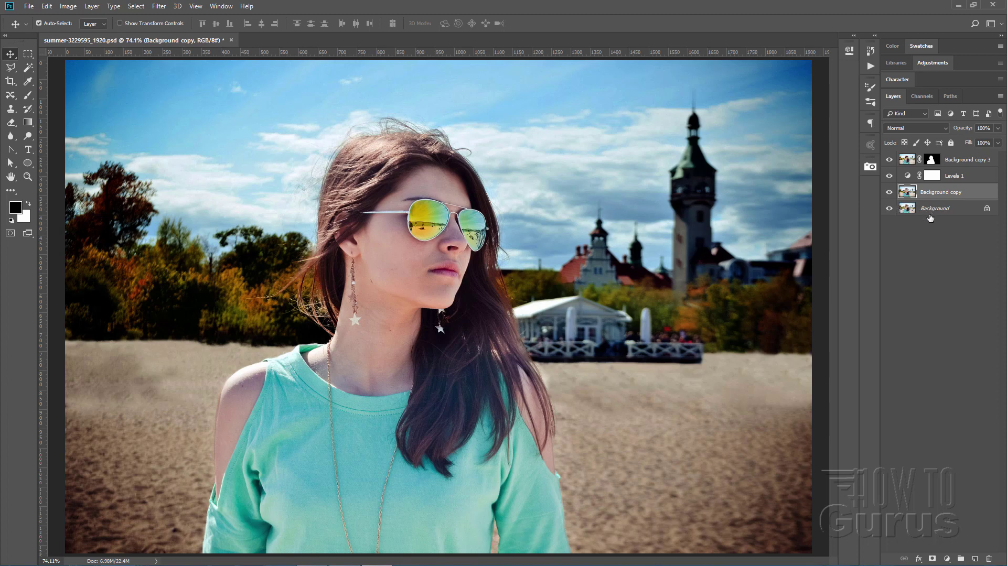
left_click_drag(930, 217, 935, 161)
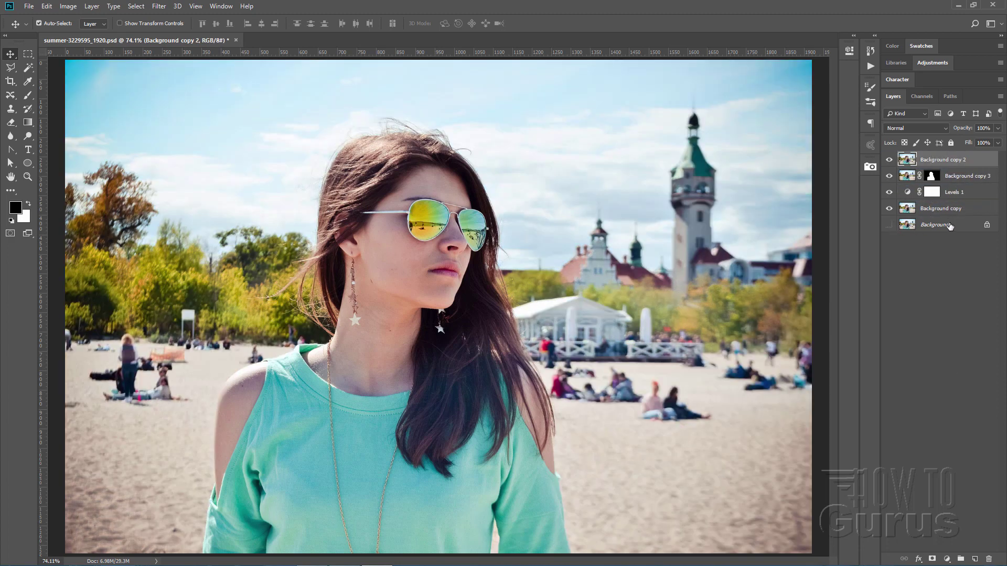
left_click(889, 161)
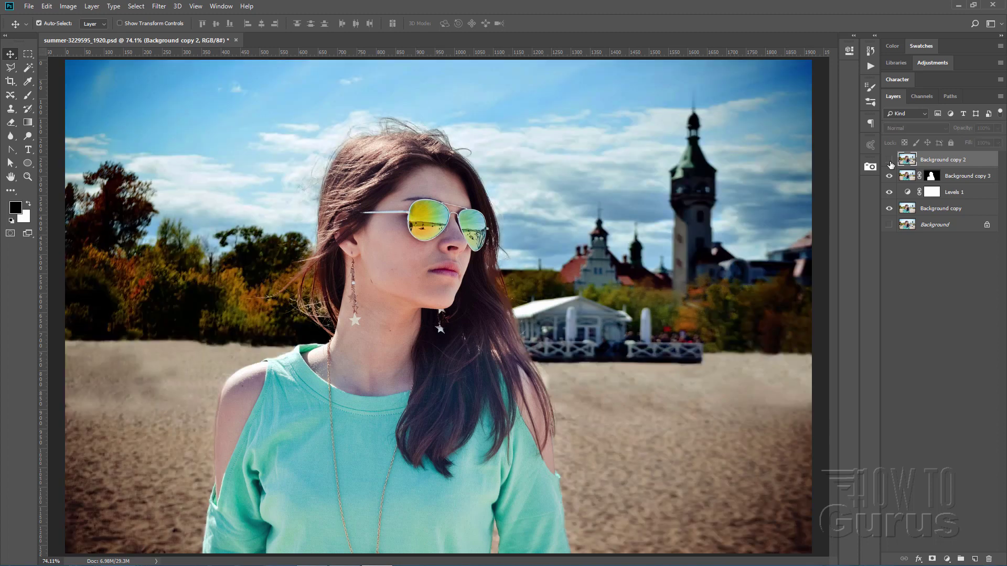
left_click(890, 161)
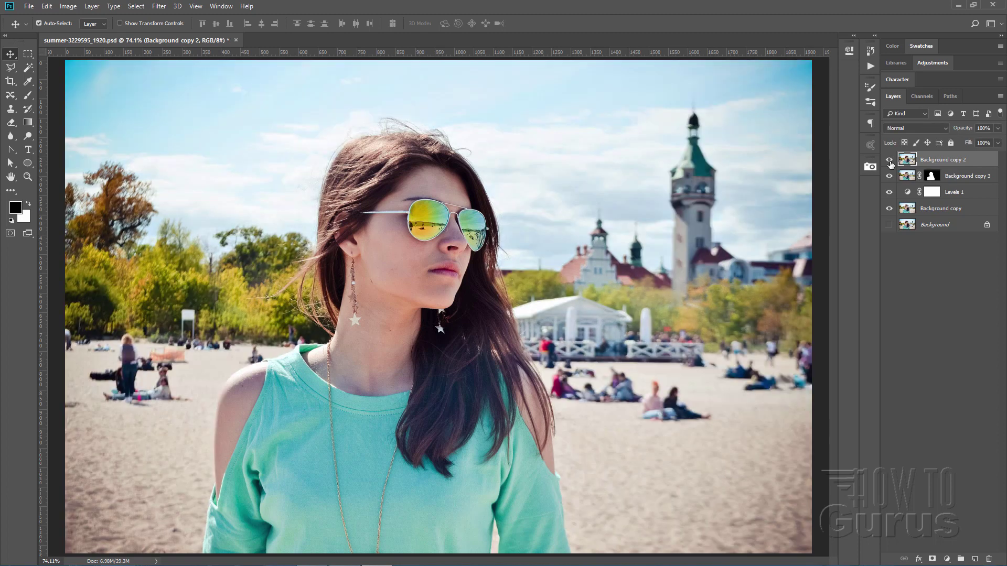
left_click(890, 162)
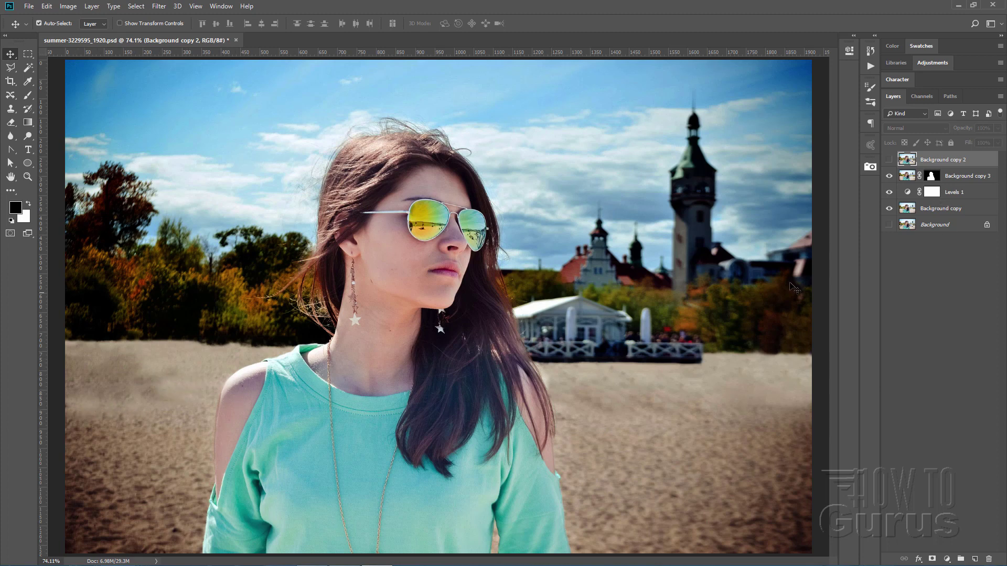
On the Background copy layer, clone clean sand over the dark smudge below the left tree line using a size 100 Clone Stamp brush
left_click(967, 215)
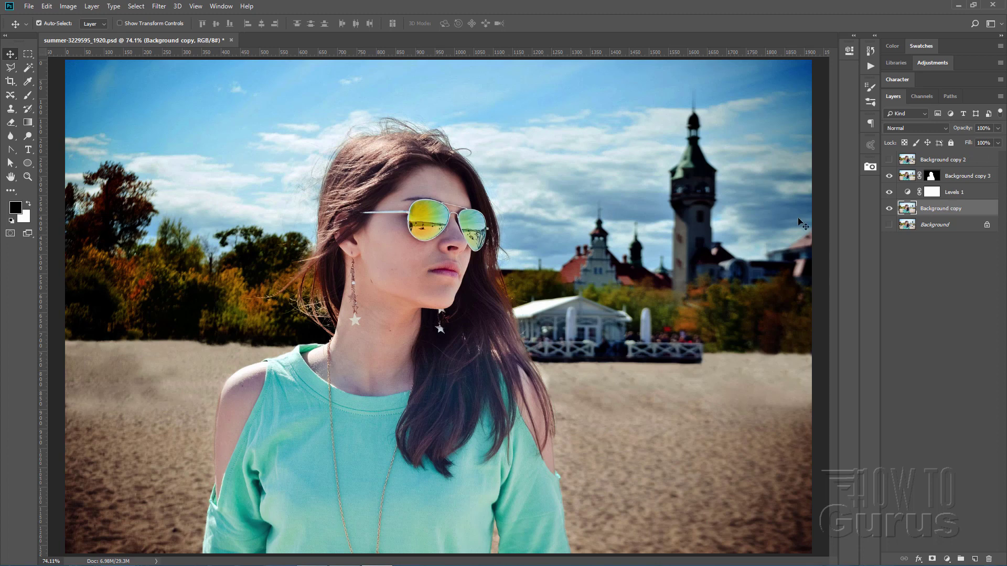
left_click(18, 107)
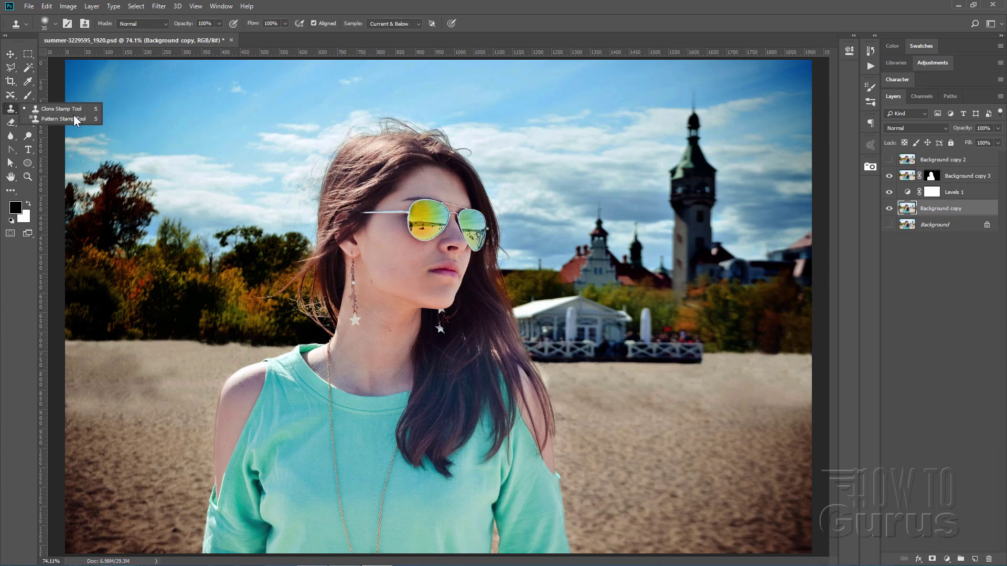
left_click(49, 109)
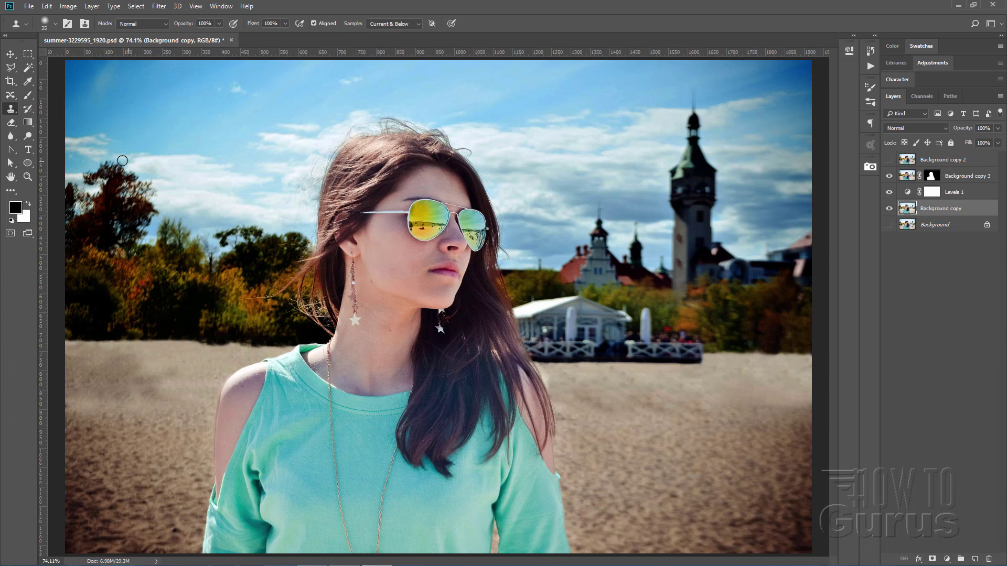
key("bracketright")
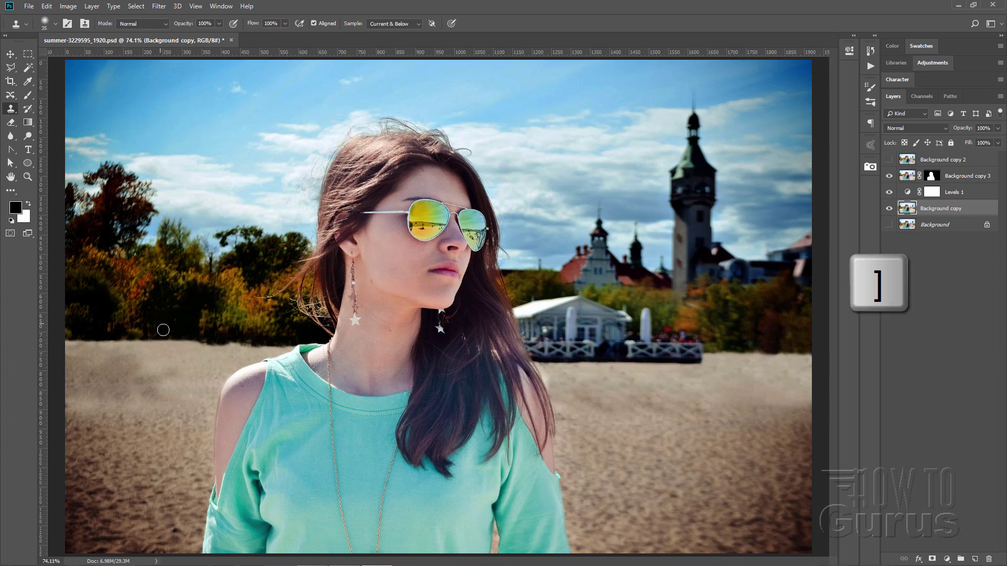
key("bracketright")
key("bracketright")
key("bracketright")
key("bracketright")
key("bracketright")
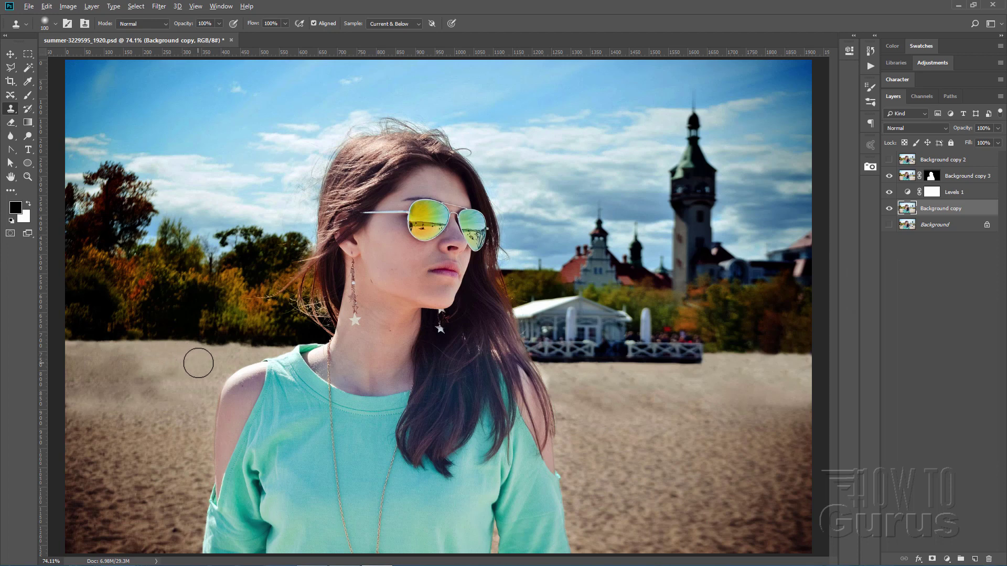
left_click_drag(166, 371, 160, 354)
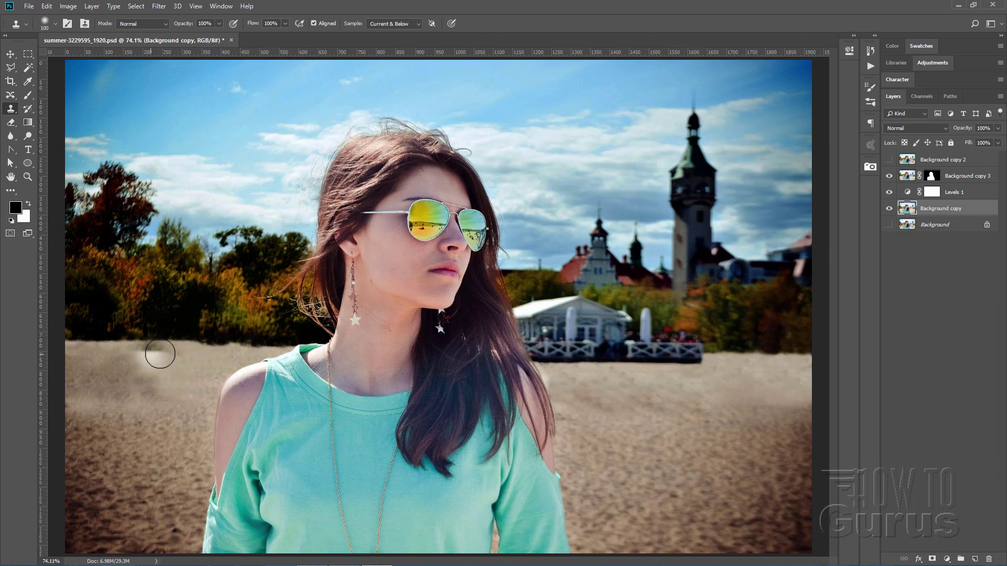
left_click(169, 383, "alt")
left_click(127, 384)
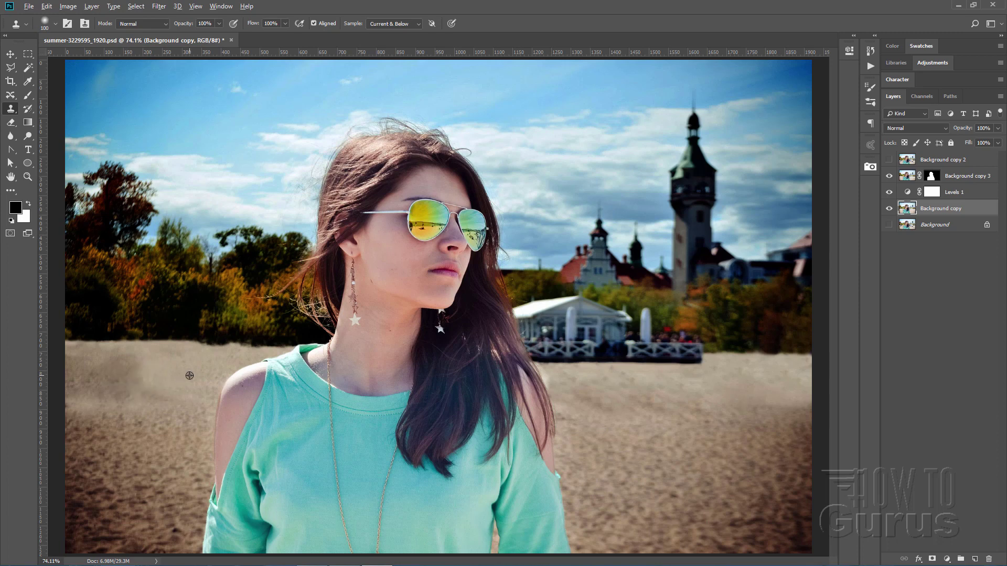
Resample nearby sand and clone it over the remaining blotches between the left image edge and the woman's shoulder
left_click(177, 393, "alt")
mouse_move(166, 393)
left_mouse_down()
mouse_move(133, 373)
mouse_move(148, 384)
left_mouse_up()
left_click(194, 371, "alt")
left_click(179, 372, "alt")
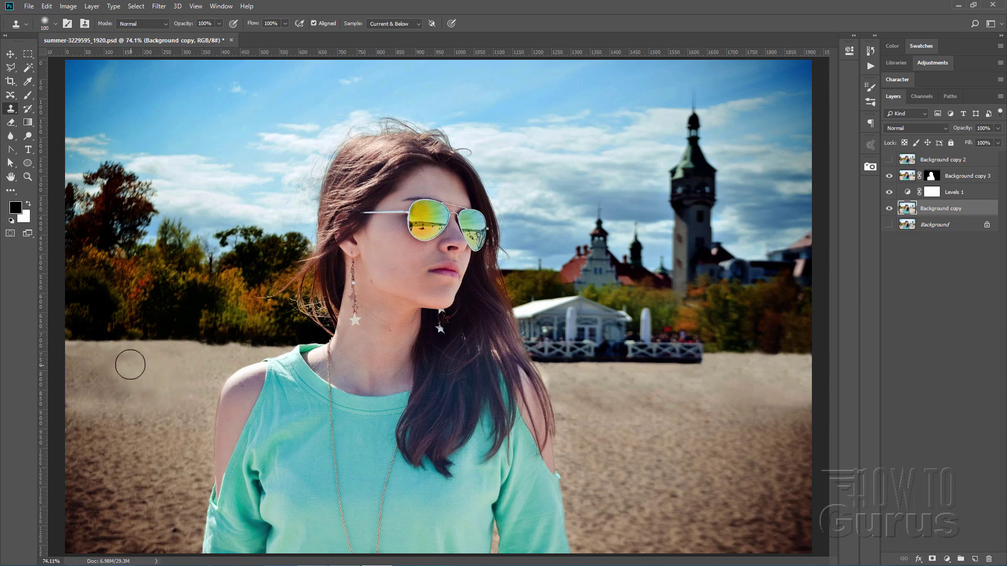
left_click(200, 373, "alt")
left_click_drag(112, 369, 159, 387)
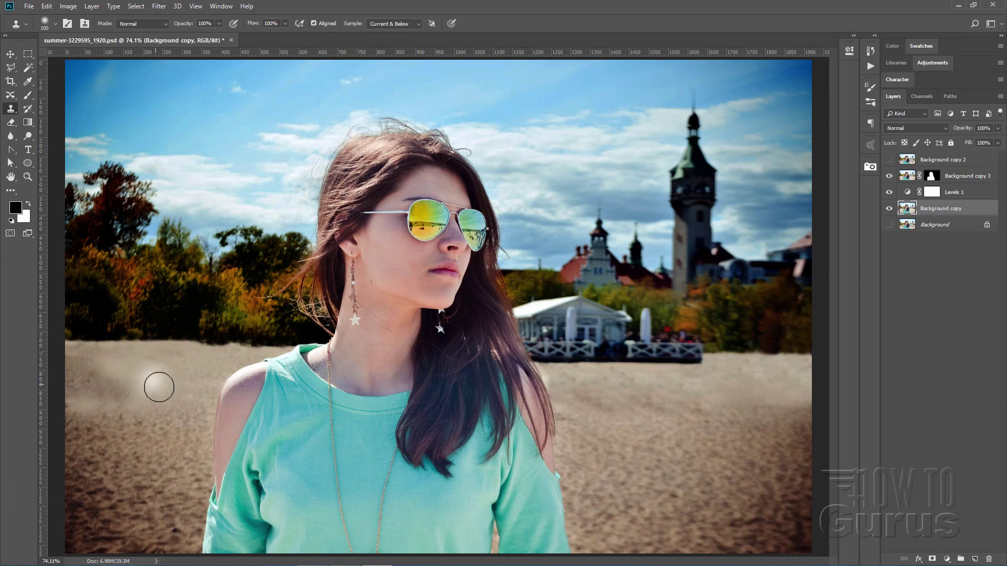
Enlarge the Clone Stamp brush to 175 and even out the smudged upper sand near the left image edge
key("bracketright")
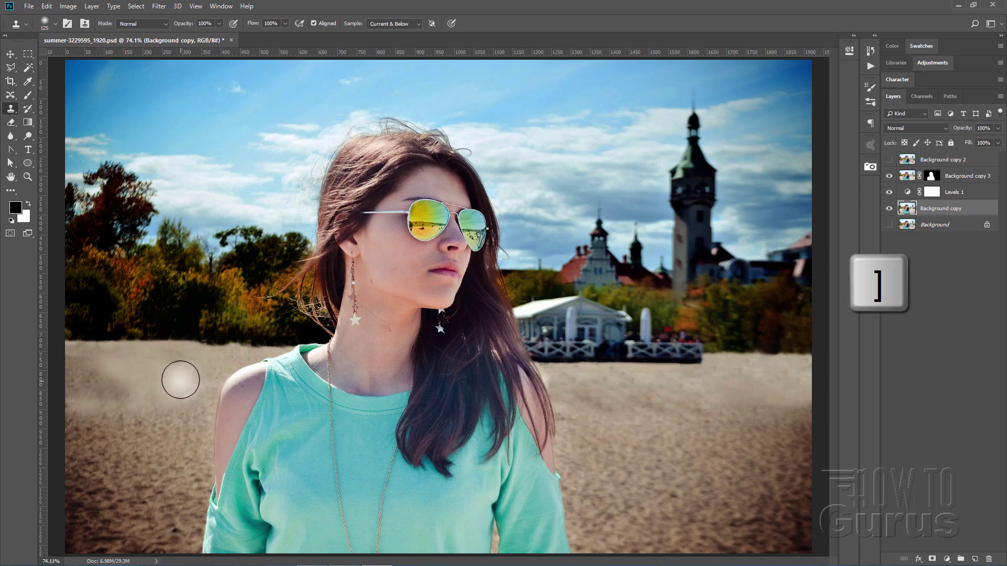
key("bracketright")
key("bracketright")
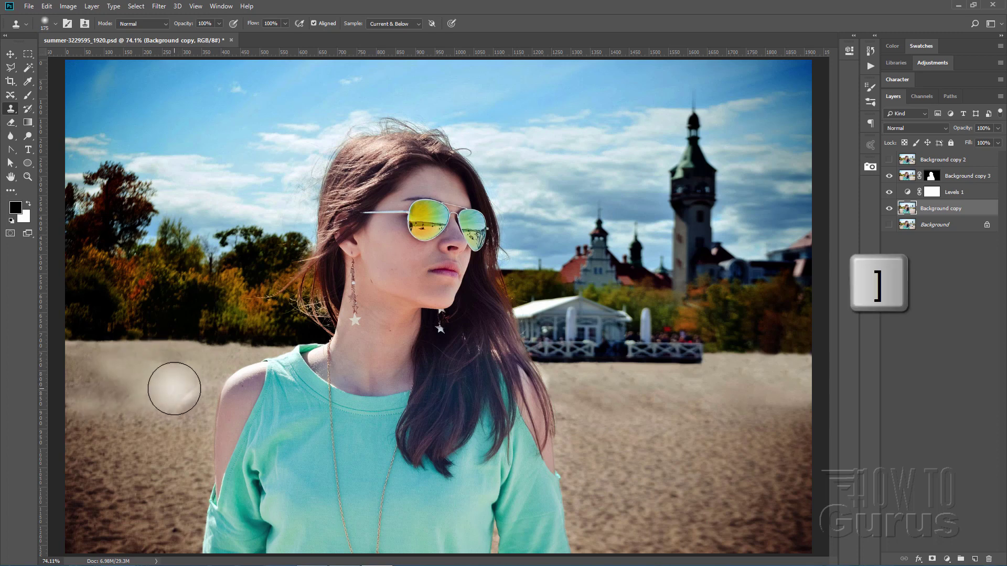
left_click(171, 383, "alt")
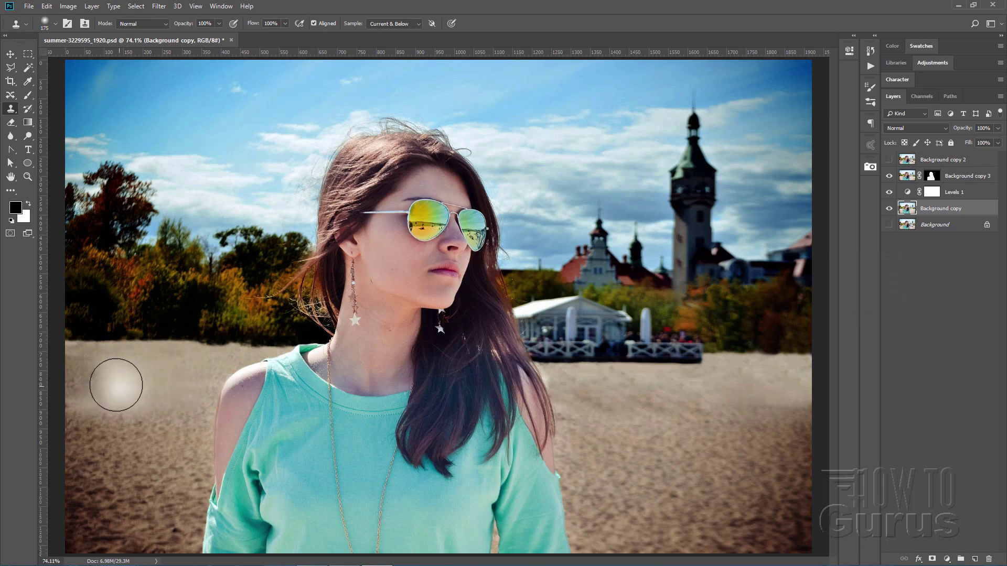
left_click(114, 384)
left_click(92, 380)
left_click(149, 377, "alt")
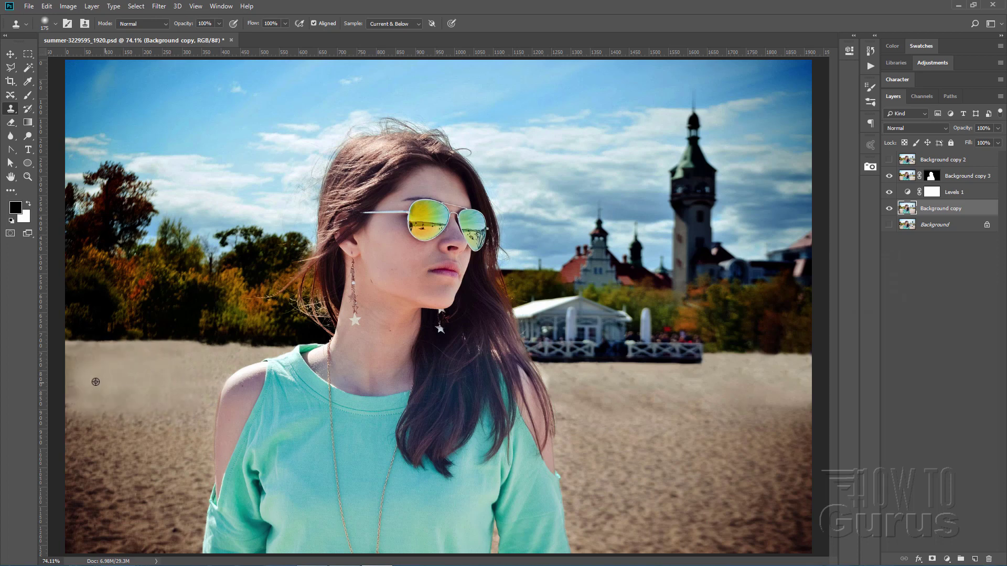
left_click(89, 378)
Clone textured sand from lower down over the smooth patches on the left of the beach, and switch to the Move tool
left_click(163, 439, "alt")
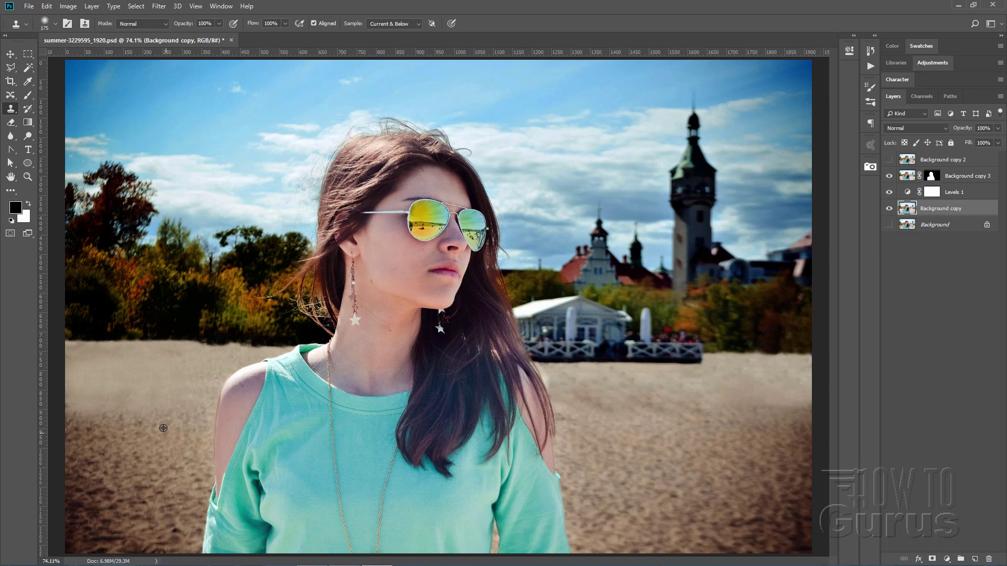
left_click(116, 424)
left_click(151, 461)
left_click(162, 436, "alt")
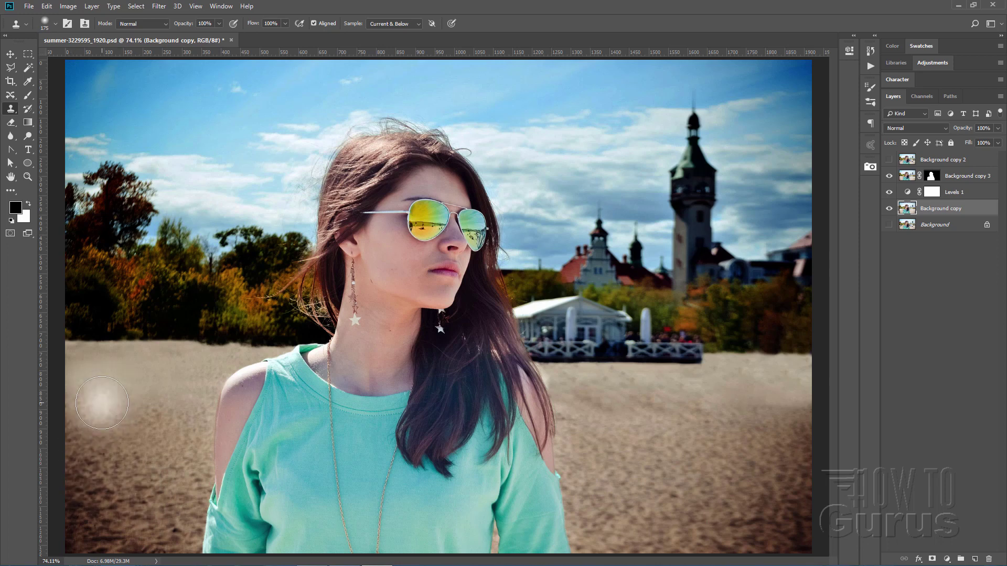
left_click(9, 55)
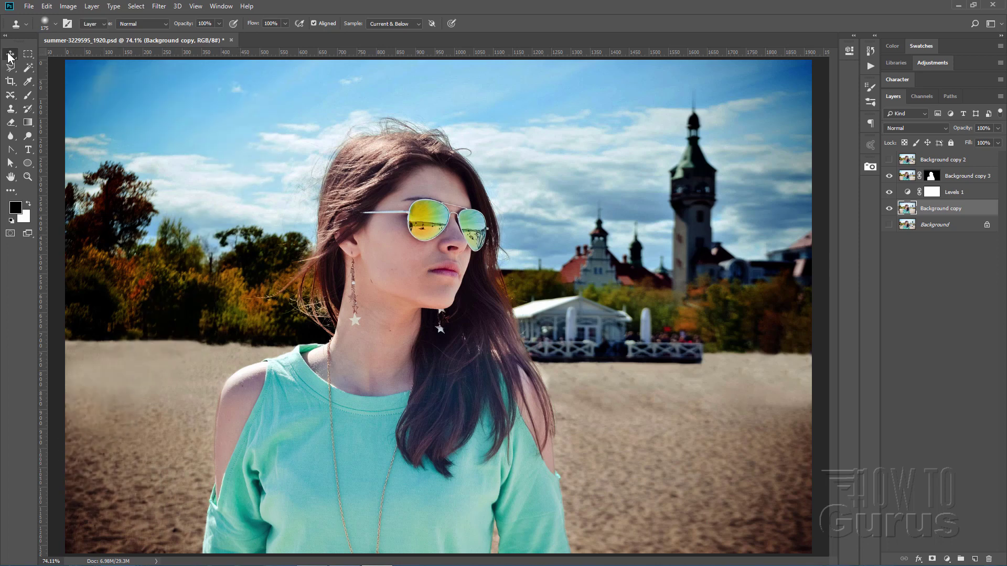